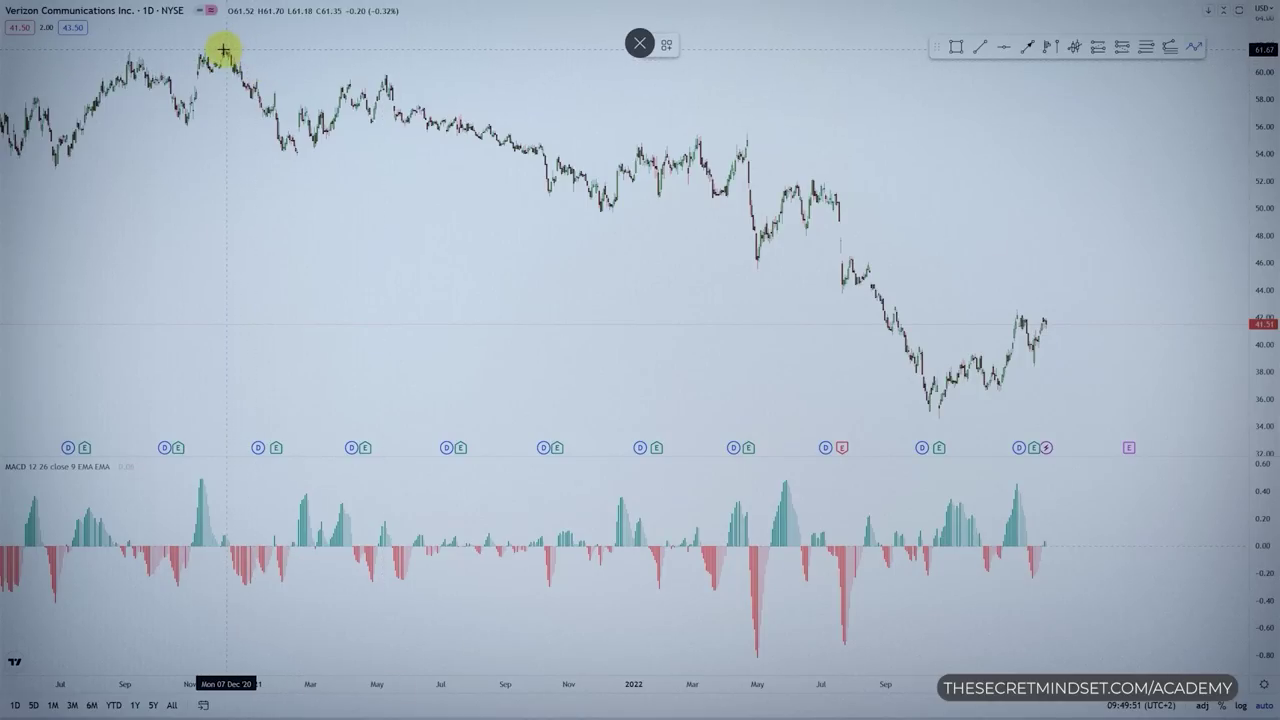
# - Trace the five-wave downtrend on the Verizon daily chart with a path from the December 2020 high to the October 2022 low
pyautogui.click(222, 48)
pyautogui.click(290, 155)
pyautogui.click(388, 76)
pyautogui.doubleClick(600, 210)
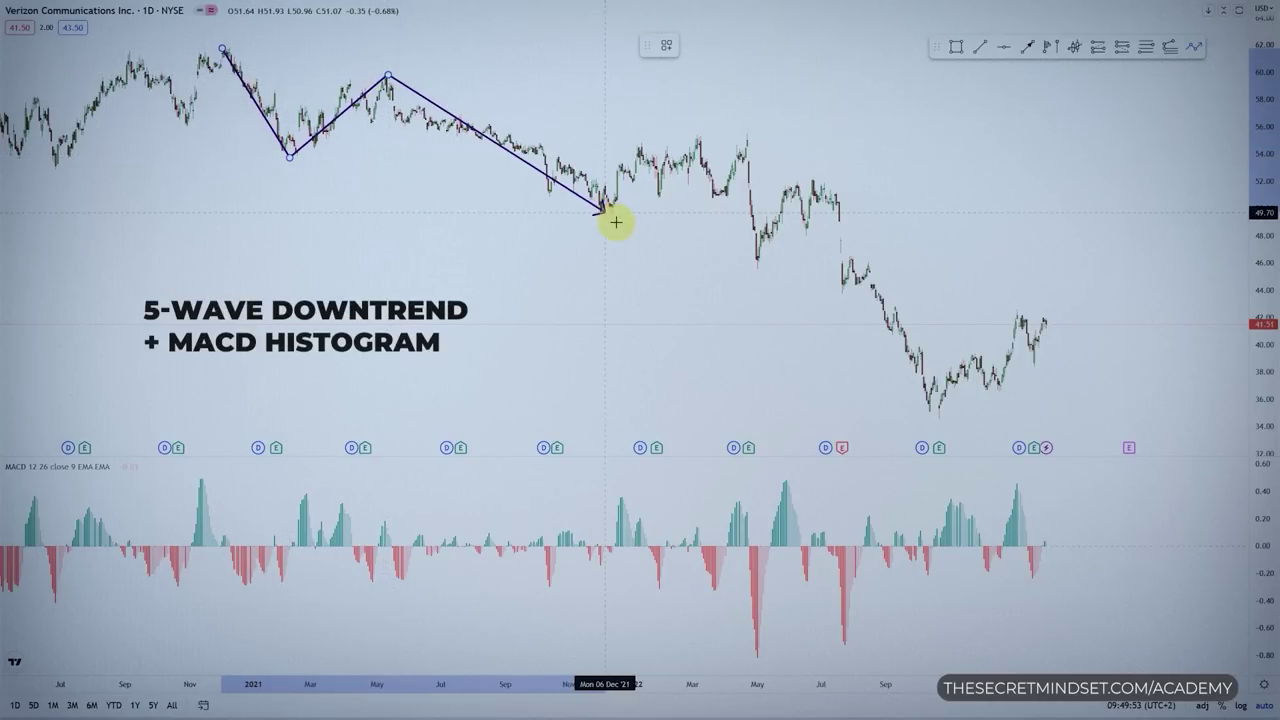
pyautogui.click(754, 133)
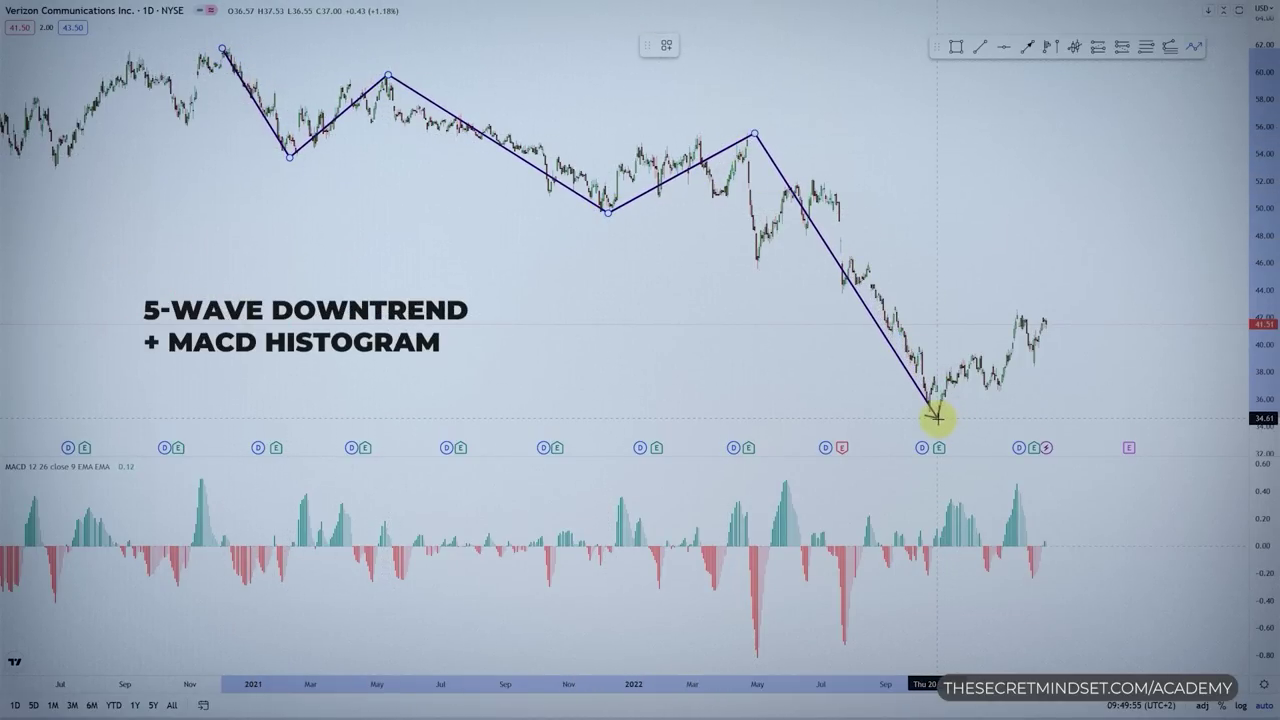
pyautogui.doubleClick(937, 417)
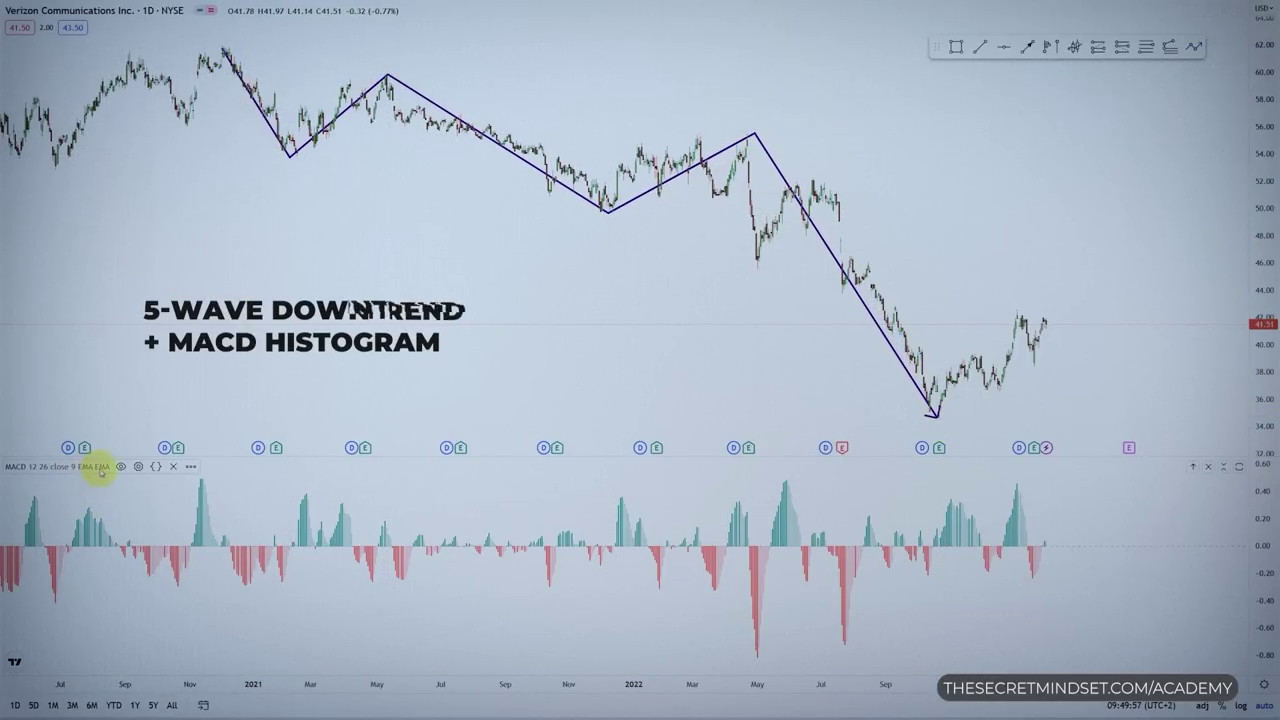
# - Check the MACD indicator's style and input settings, and close them
pyautogui.click(138, 466)
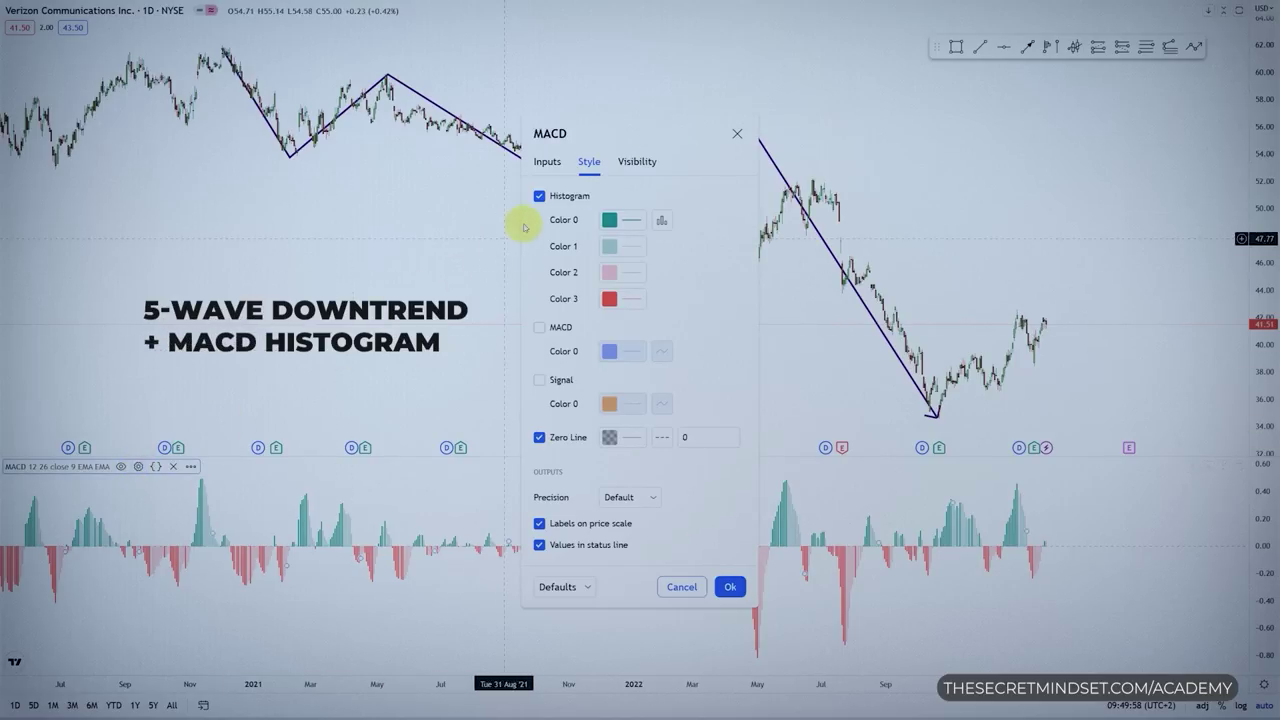
pyautogui.click(550, 162)
pyautogui.click(737, 133)
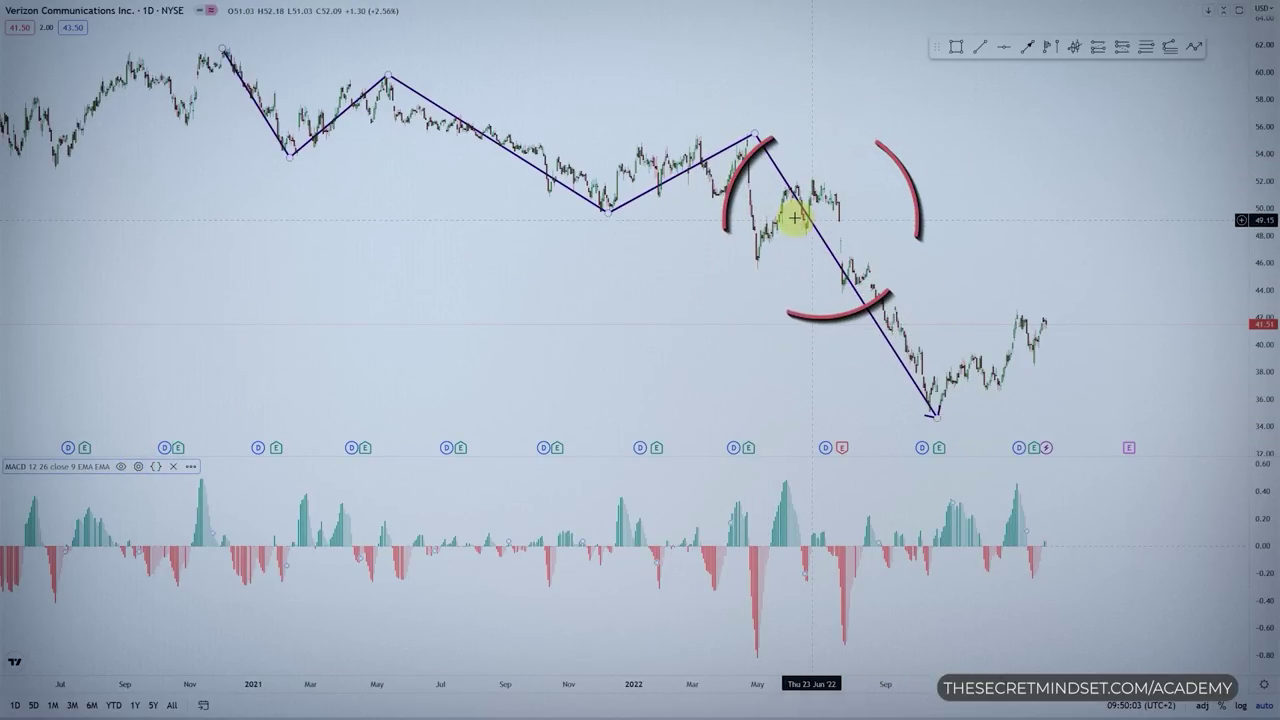
# - Draw an arrow across the rising MACD histogram peaks from 12 April to 31 May 2022
pyautogui.scroll(2, 860, 240)
pyautogui.scroll(1, 540, 338)
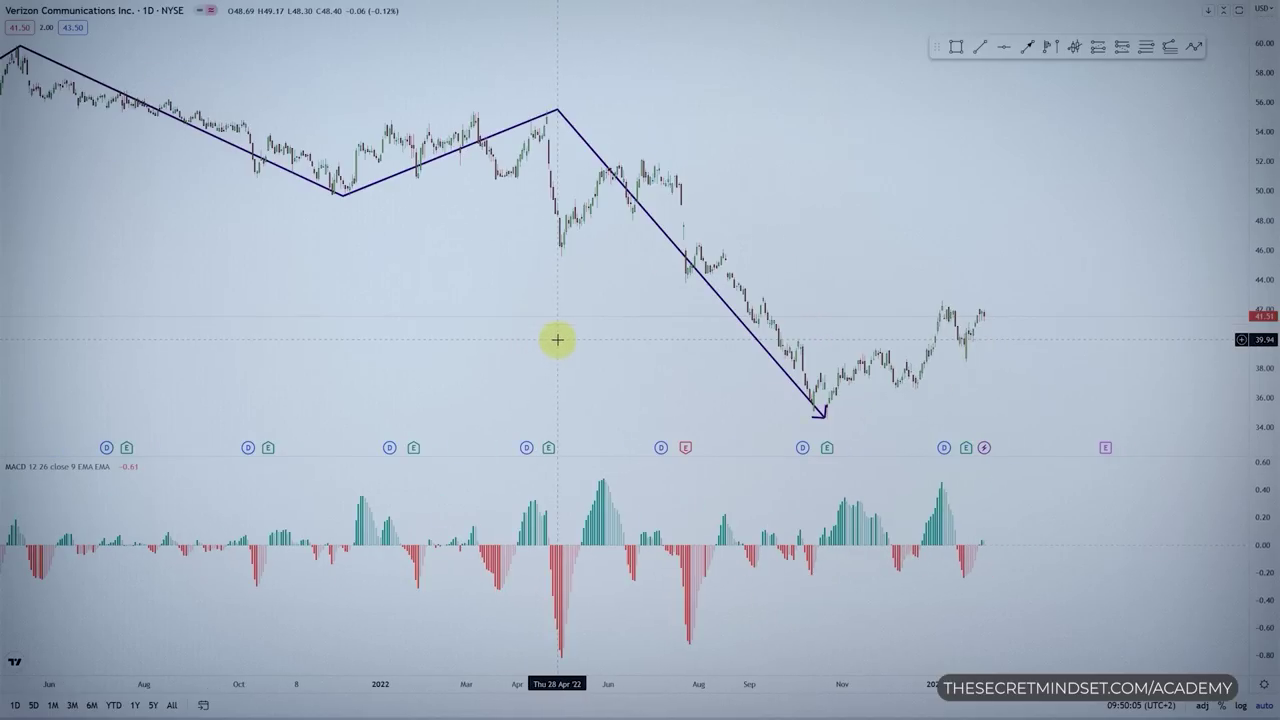
pyautogui.hscroll(-2, 575, 343)
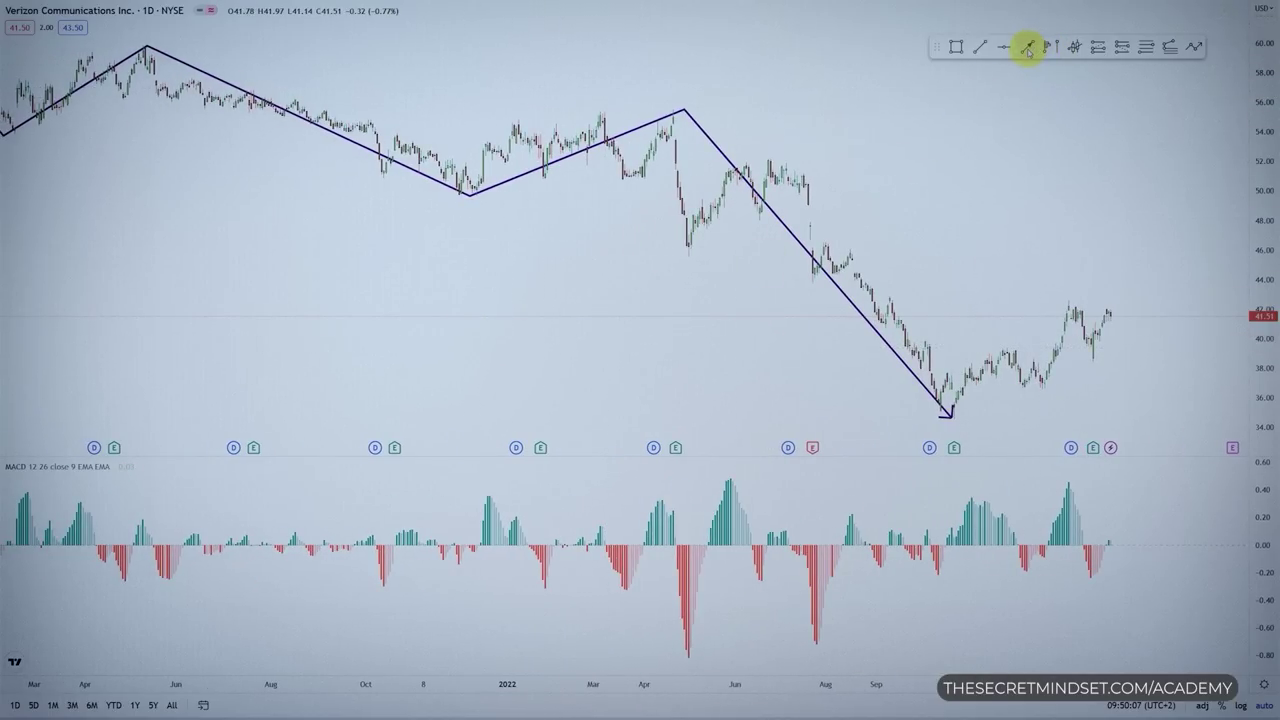
pyautogui.moveTo(700, 489); pyautogui.dragTo(731, 481)
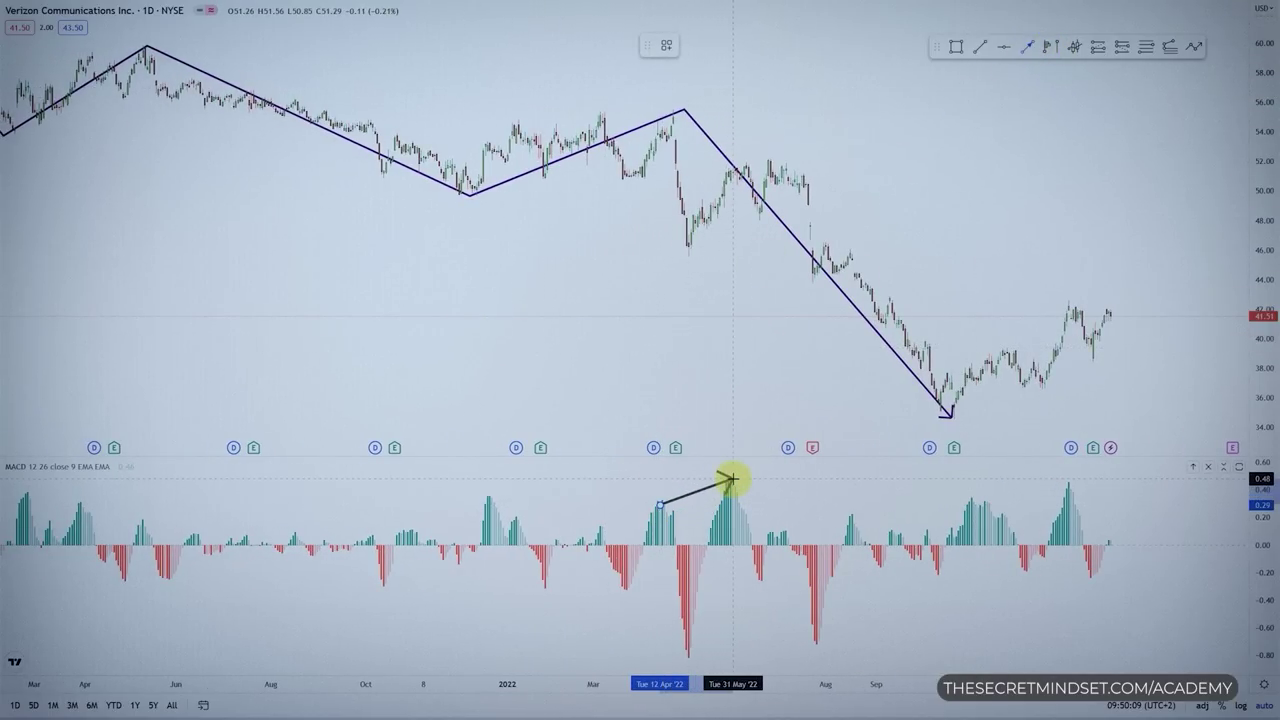
pyautogui.click(818, 393)
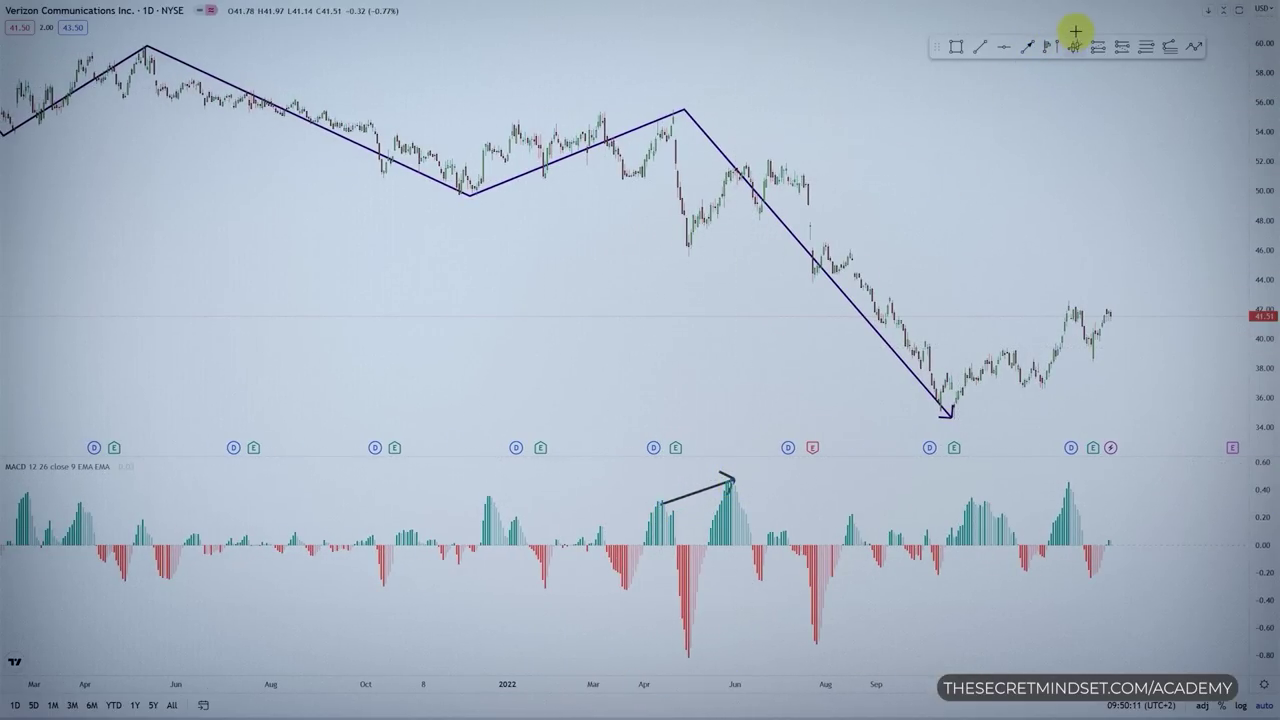
# - Draw an arrow across the falling price highs from 22 April to 29 June 2022
pyautogui.click(1028, 47)
pyautogui.moveTo(676, 109); pyautogui.dragTo(731, 130)
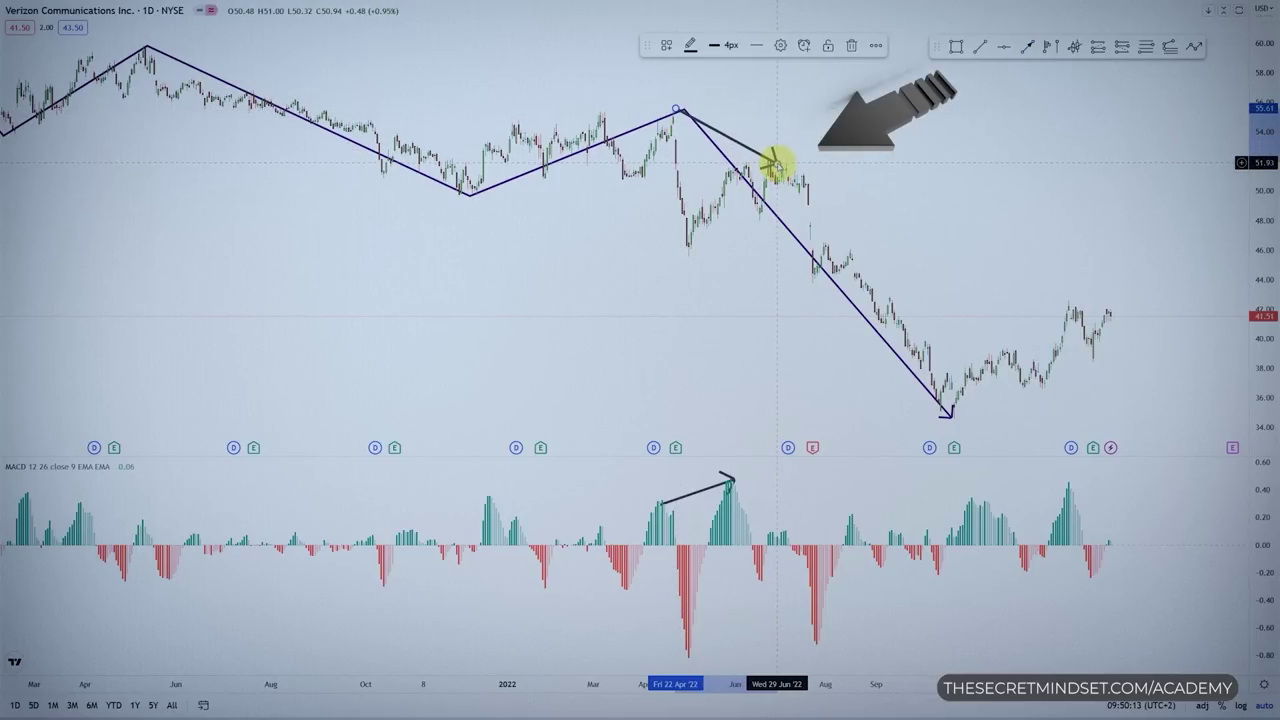
pyautogui.doubleClick(776, 163)
pyautogui.click(766, 240)
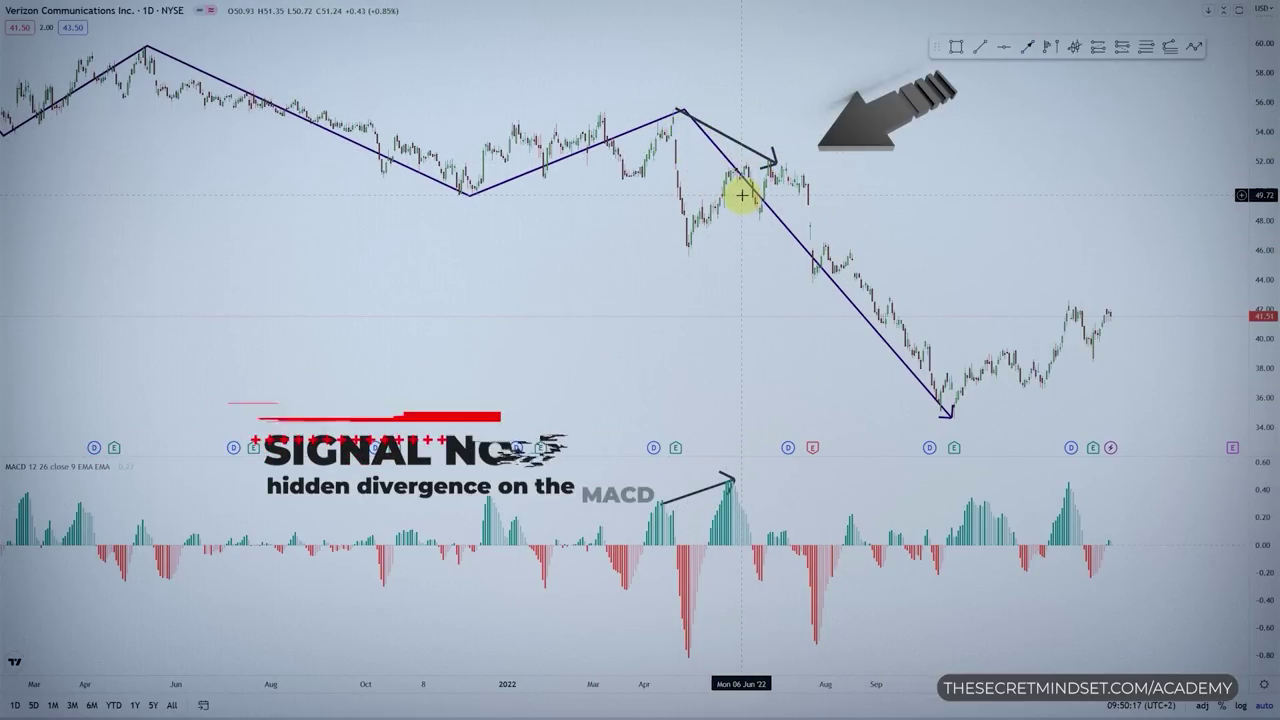
# - Place a Fibonacci retracement from the 21 April 2022 high at about 55.65 down past the first swing low
pyautogui.click(1145, 47)
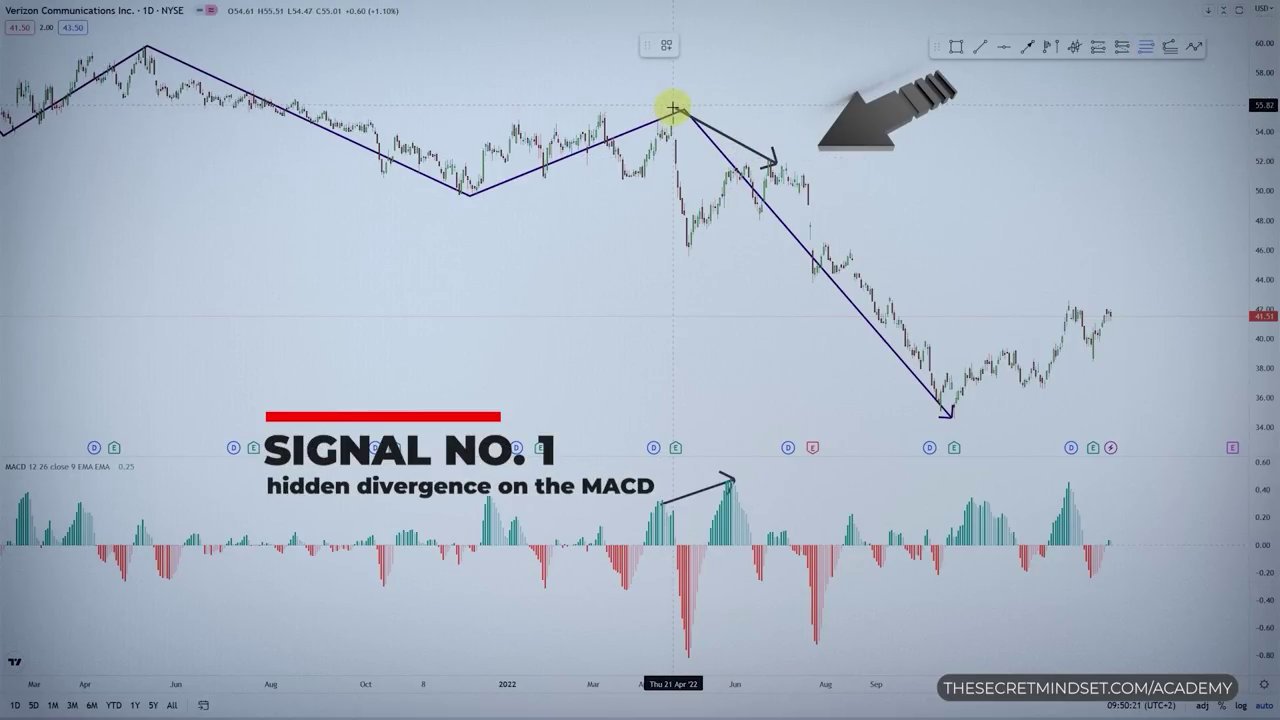
pyautogui.click(673, 107)
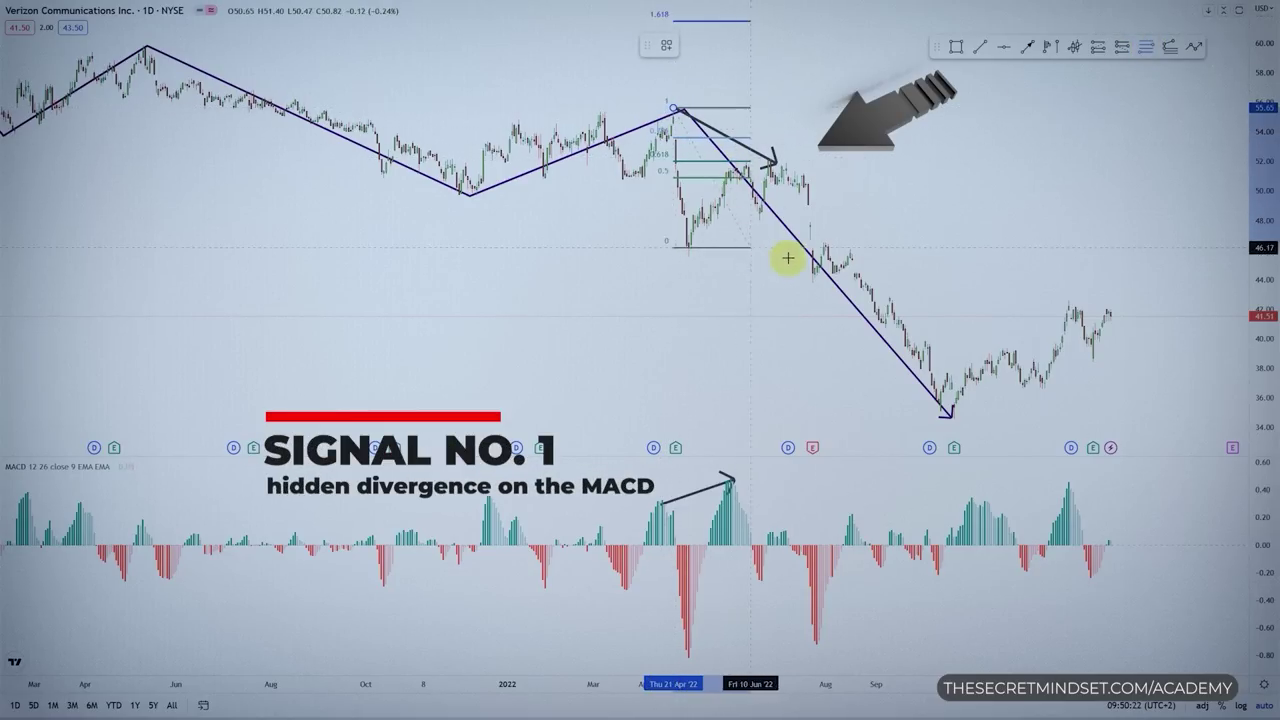
pyautogui.click(946, 262)
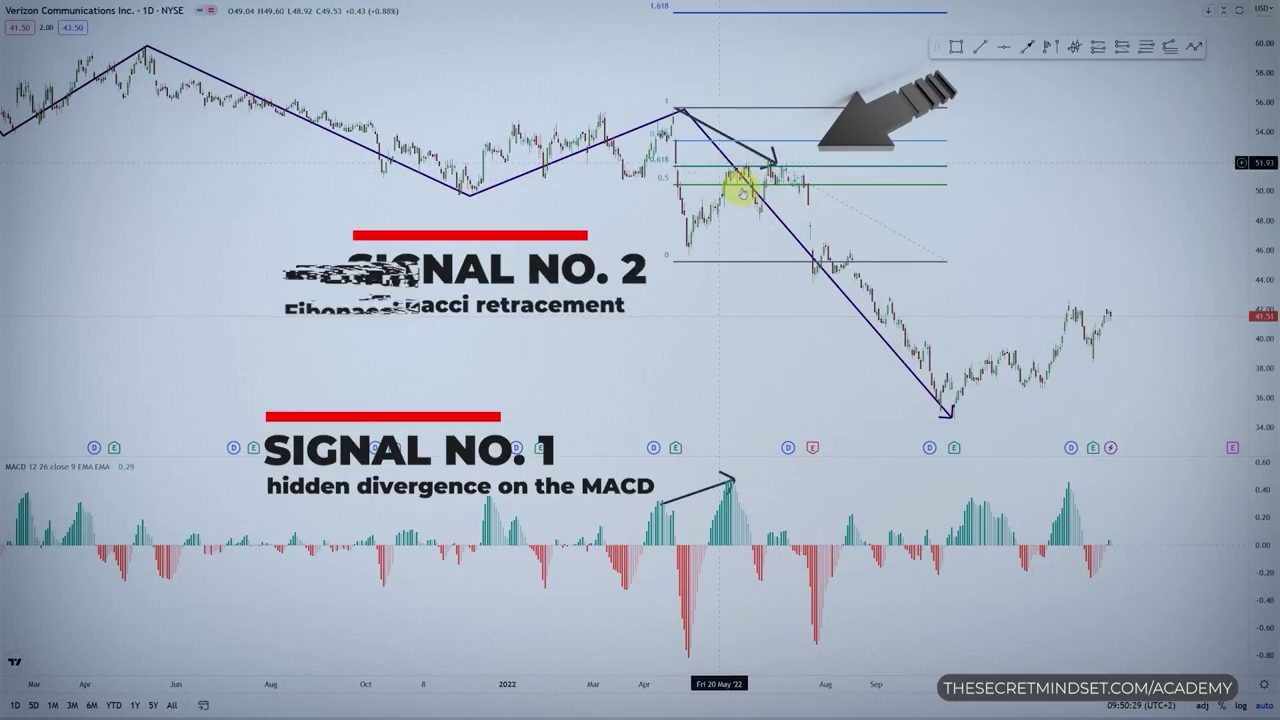
# - Add a trend-based Fibonacci extension from the April 2022 high at 55.44 to 44.85 and back up to the pullback high near 52.01
pyautogui.click(1169, 47)
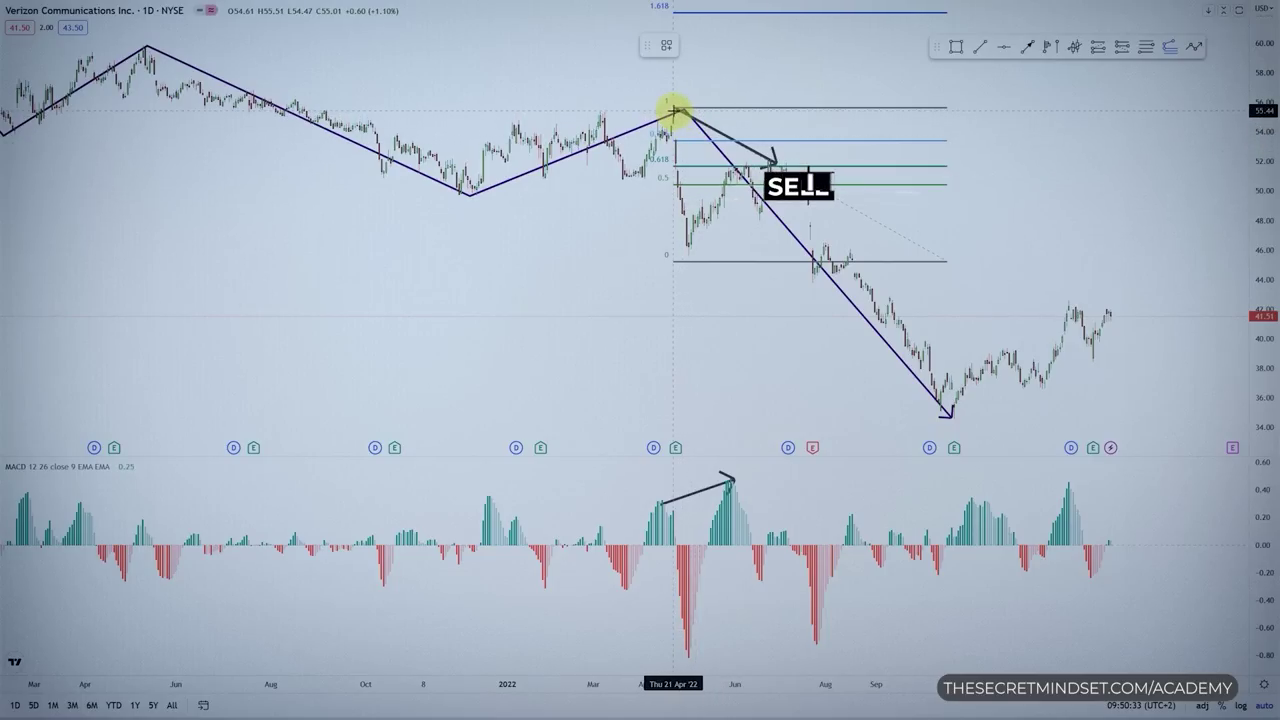
pyautogui.click(674, 110)
pyautogui.click(688, 264)
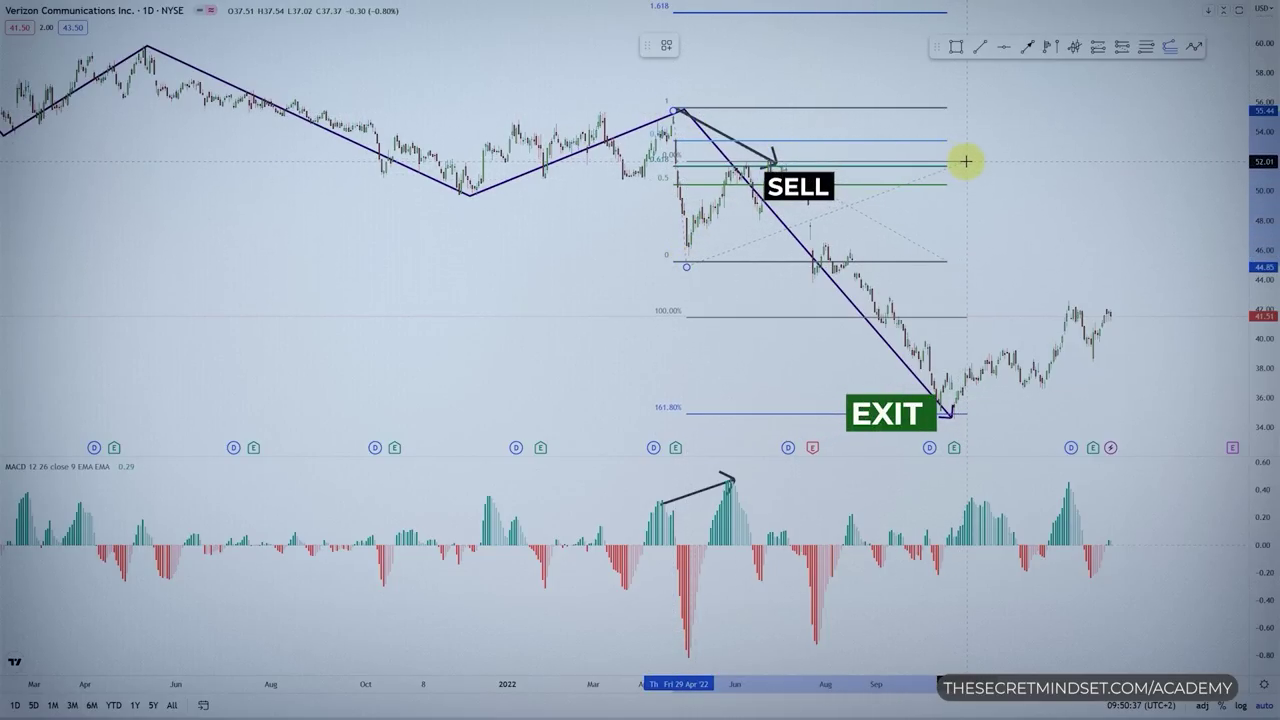
pyautogui.click(1006, 437)
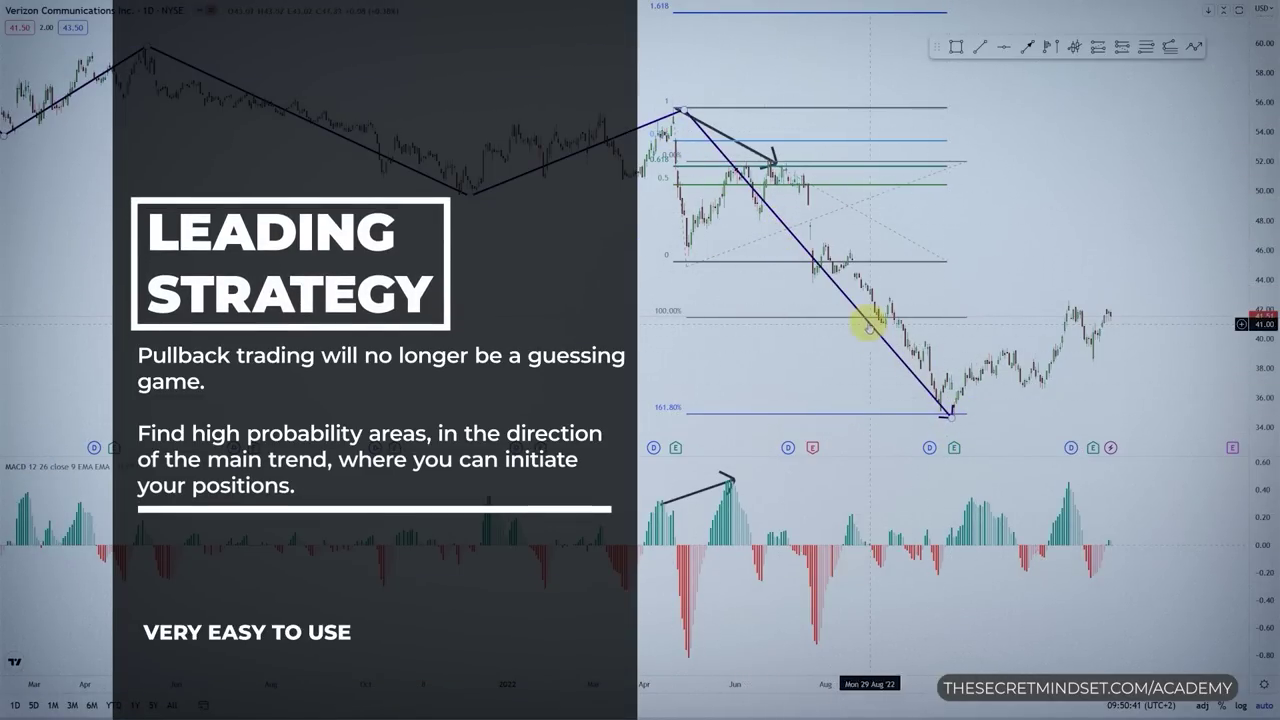
# - Compare the price swings with the MACD histogram on the AUD/JPY hourly chart for early September 2022
pyautogui.scroll(-5, 791, 177)
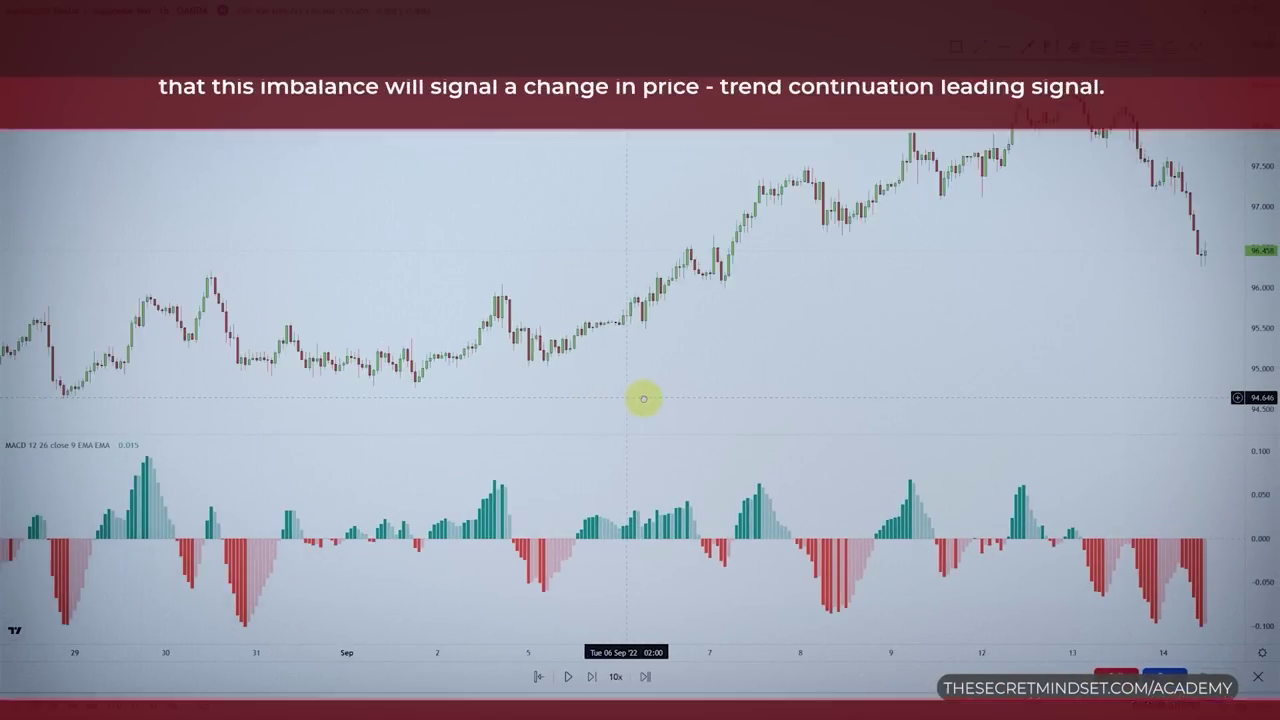
pyautogui.hscroll(-3, 638, 402)
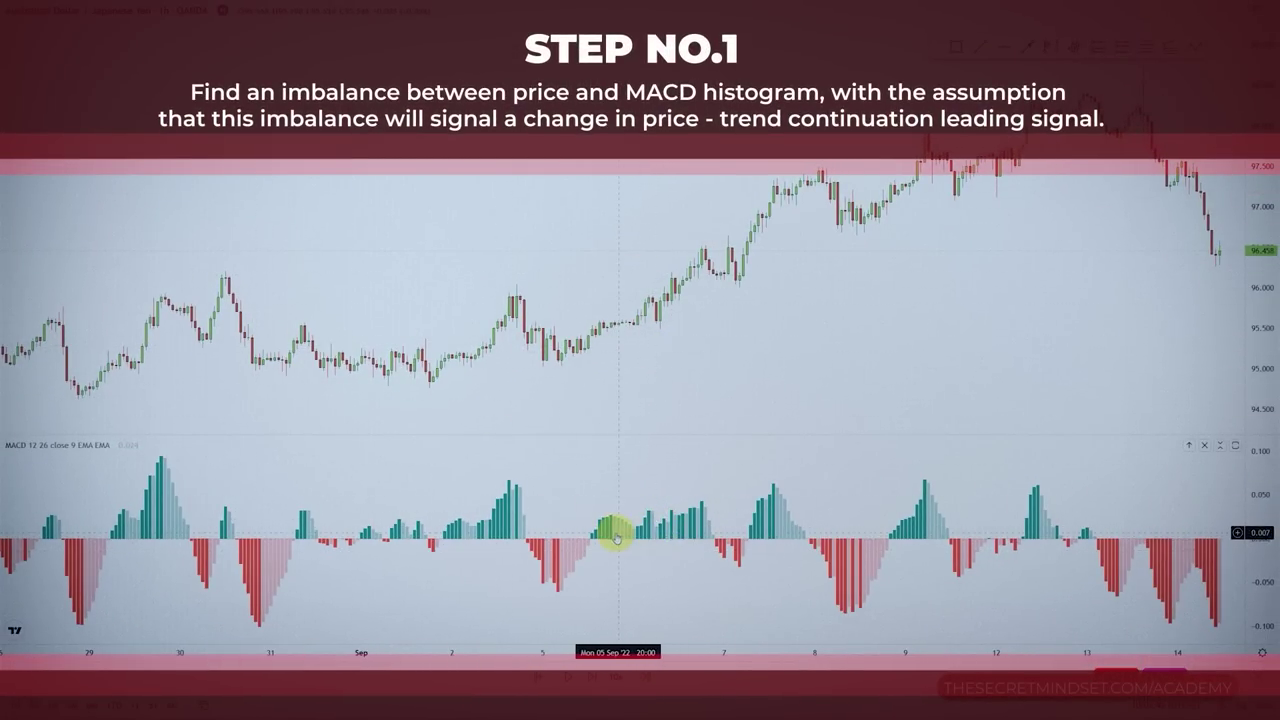
pyautogui.moveTo(609, 532); pyautogui.dragTo(600, 523)
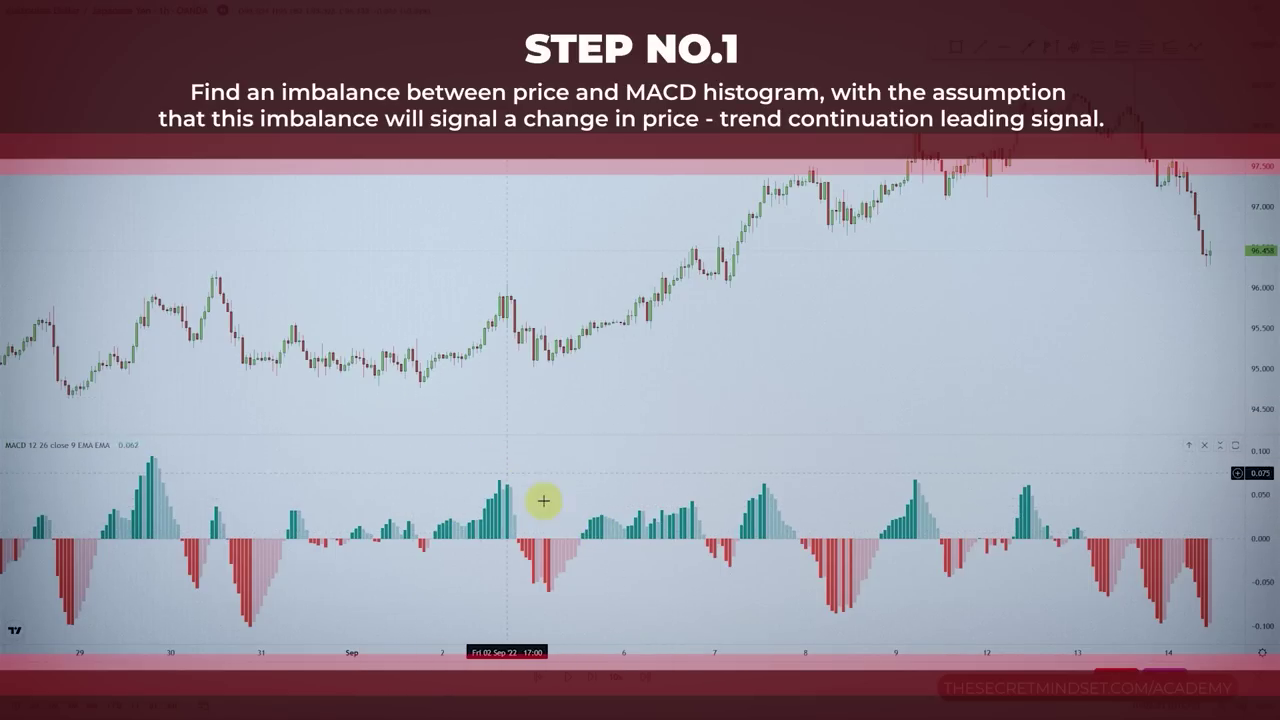
pyautogui.hscroll(2, 727, 428)
pyautogui.hscroll(3, 712, 424)
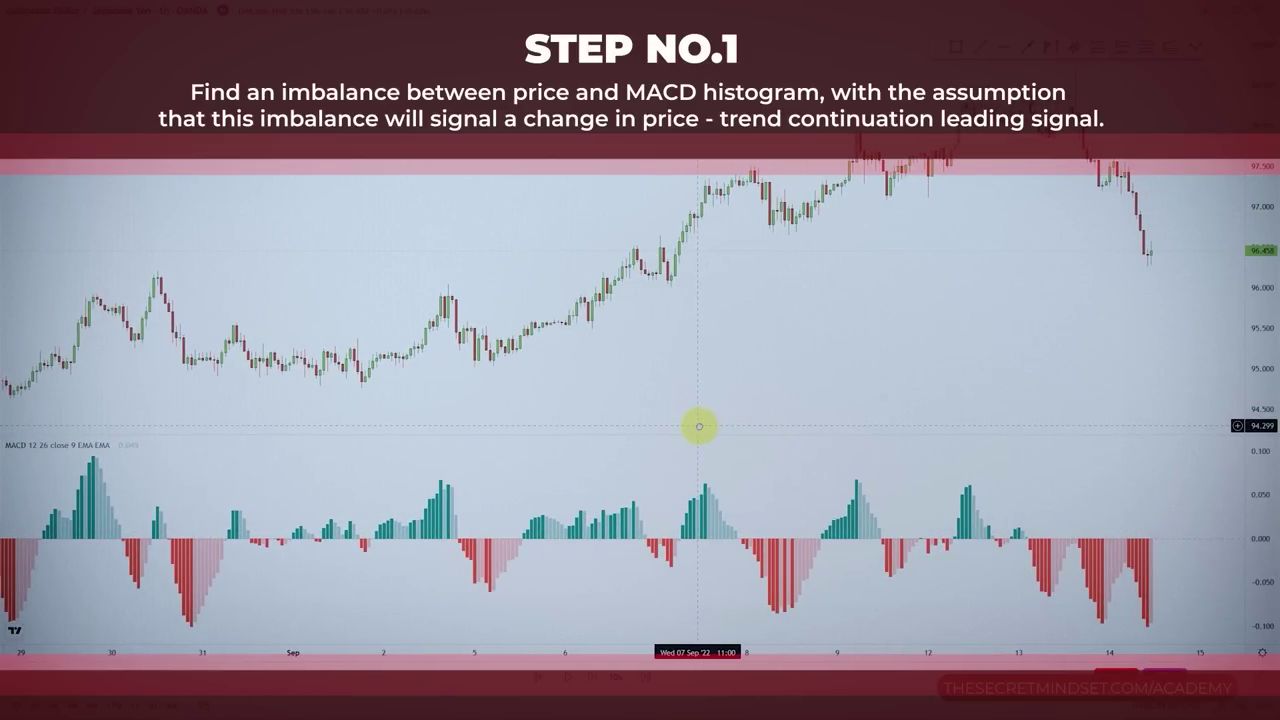
pyautogui.hscroll(2, 706, 420)
pyautogui.scroll(2, 706, 420)
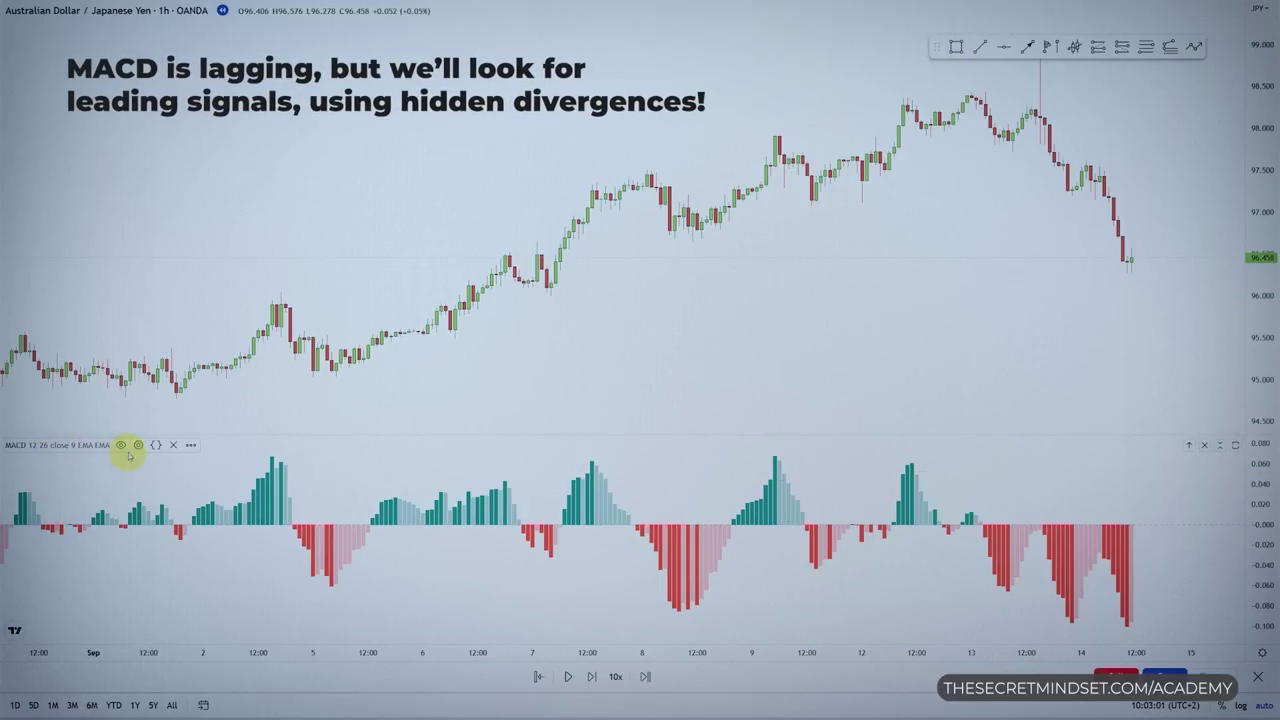
# - Review the input and style settings of the MACD on the AUD/JPY chart and close them
pyautogui.click(138, 445)
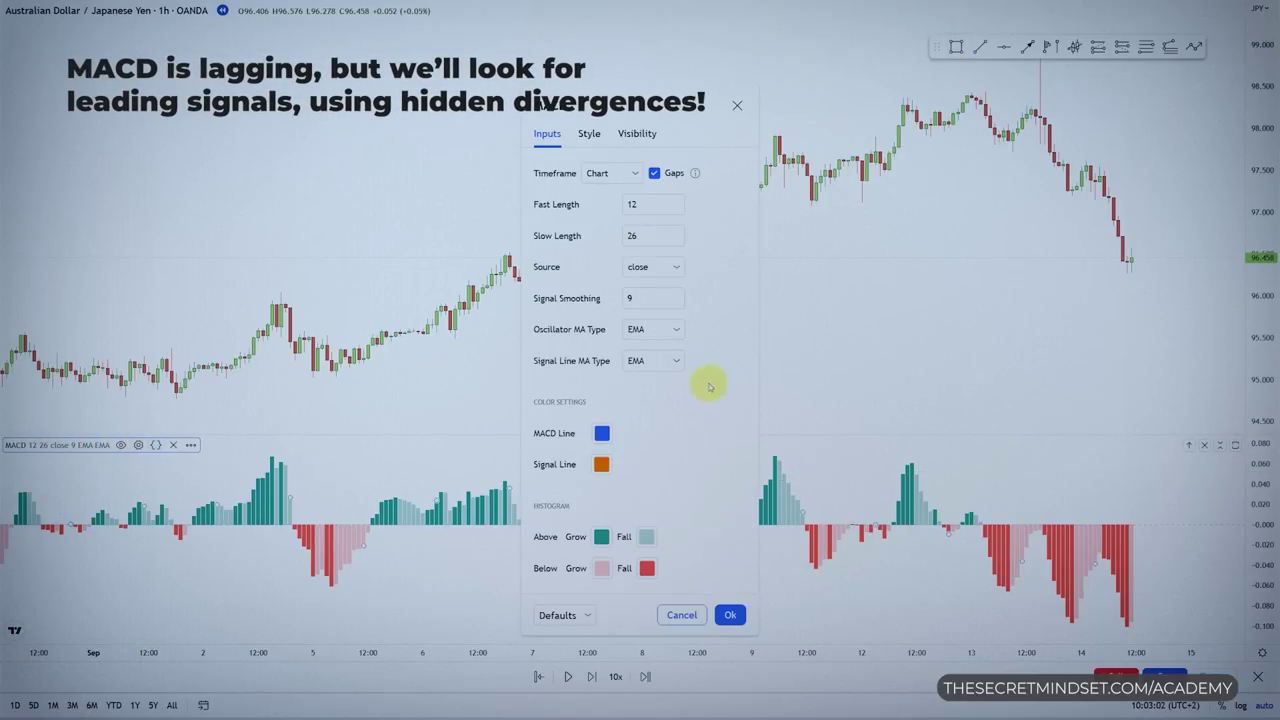
pyautogui.click(590, 135)
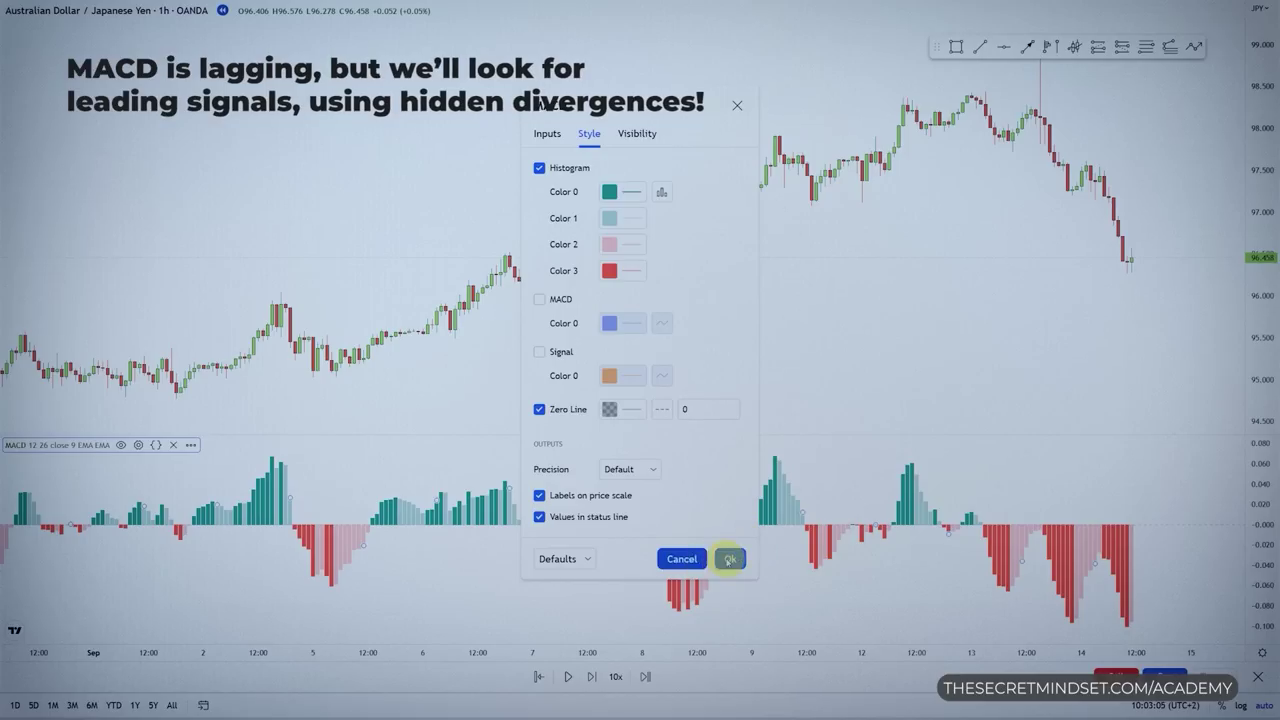
pyautogui.click(730, 558)
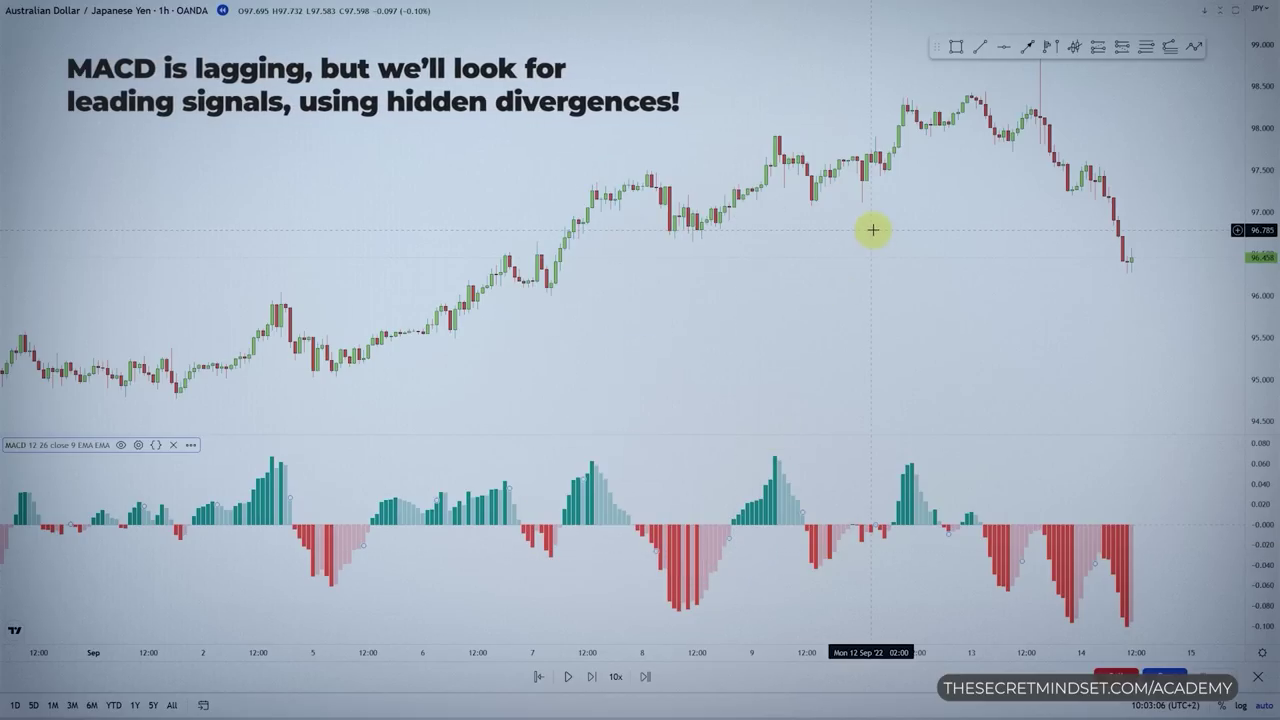
# - Mark the two rising price lows of 7 and 8 September 2022 with rectangles
pyautogui.click(956, 46)
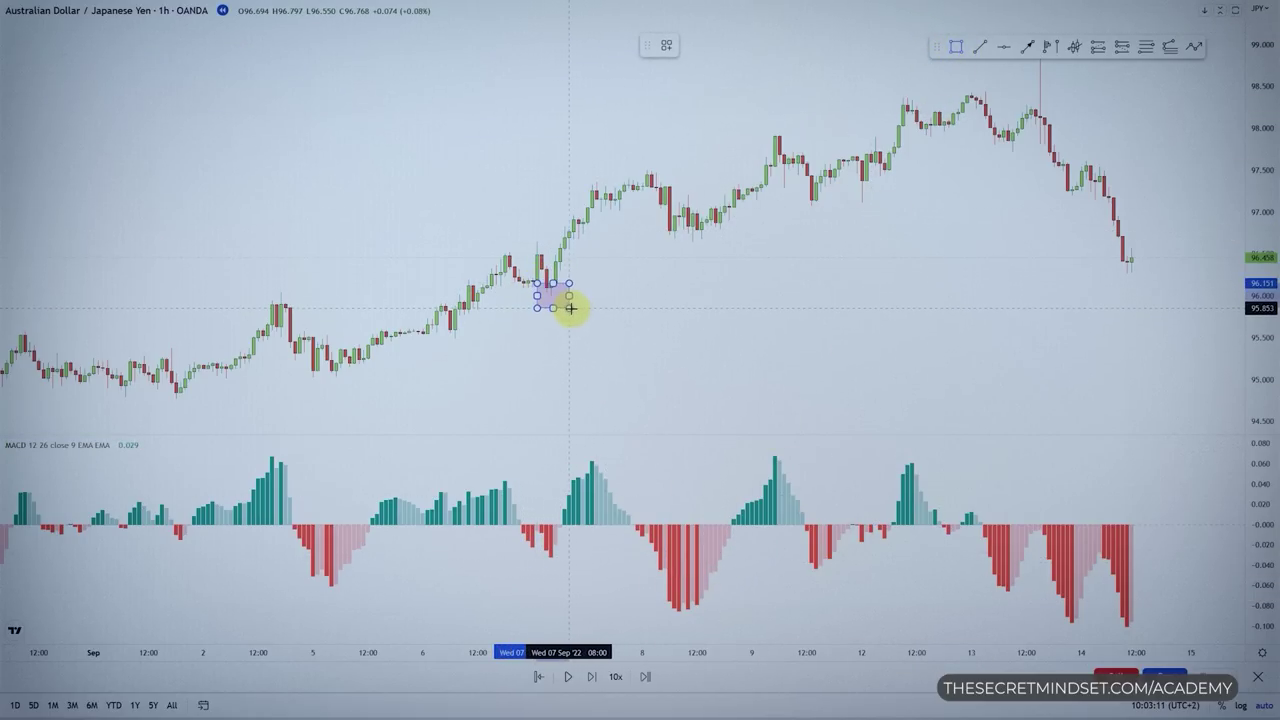
pyautogui.click(710, 254)
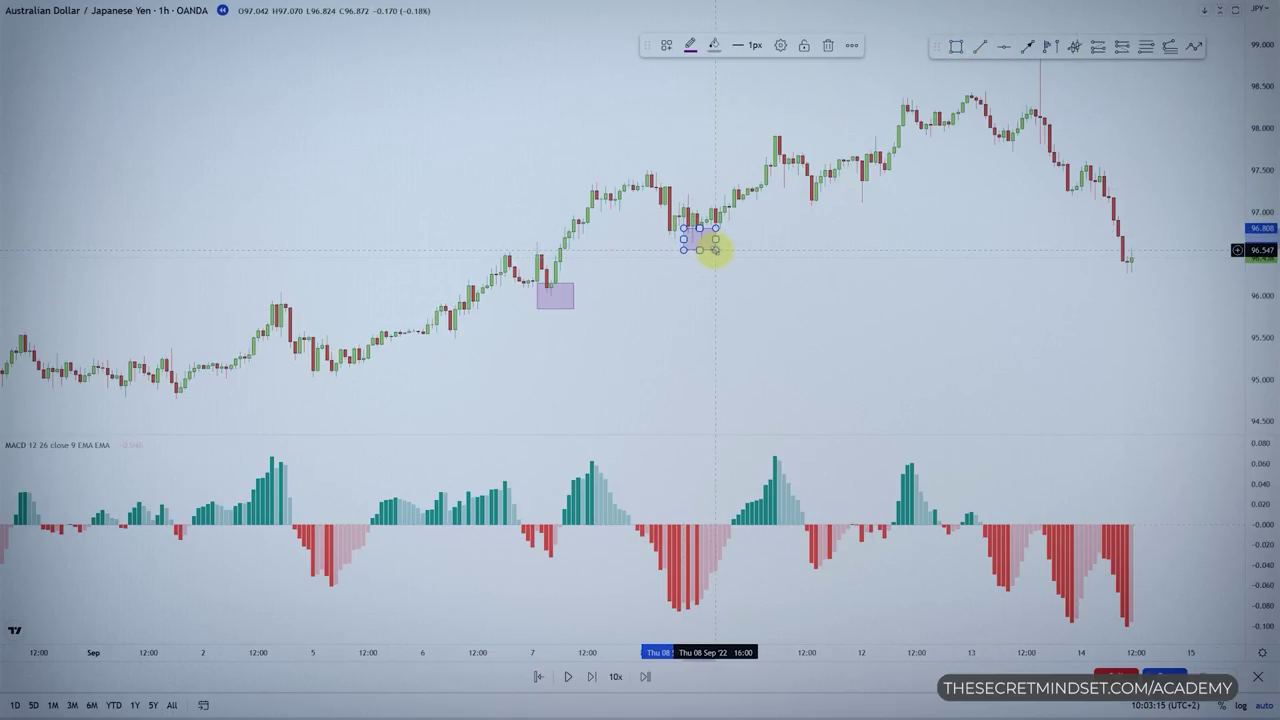
pyautogui.click(715, 250)
# - Mark the matching falling MACD histogram lows of 7 and 8 September 2022 with rectangles
pyautogui.click(956, 47)
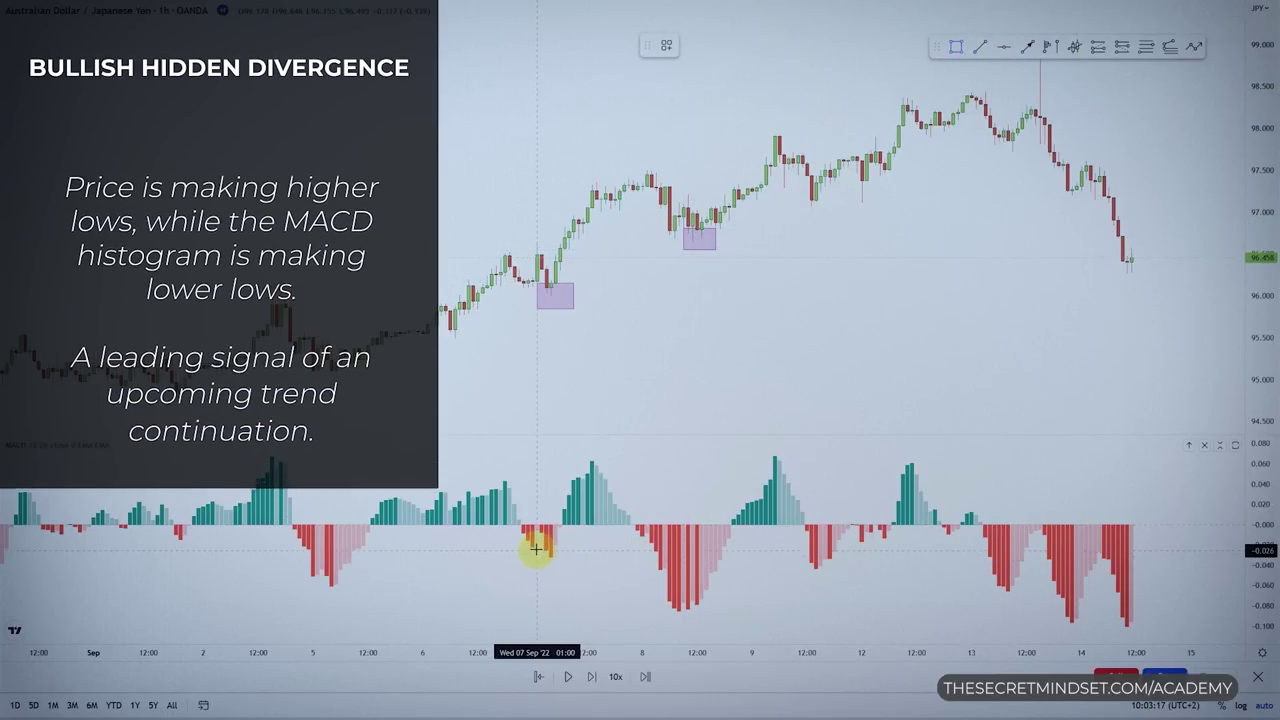
pyautogui.moveTo(537, 547); pyautogui.dragTo(569, 570)
pyautogui.click(621, 583)
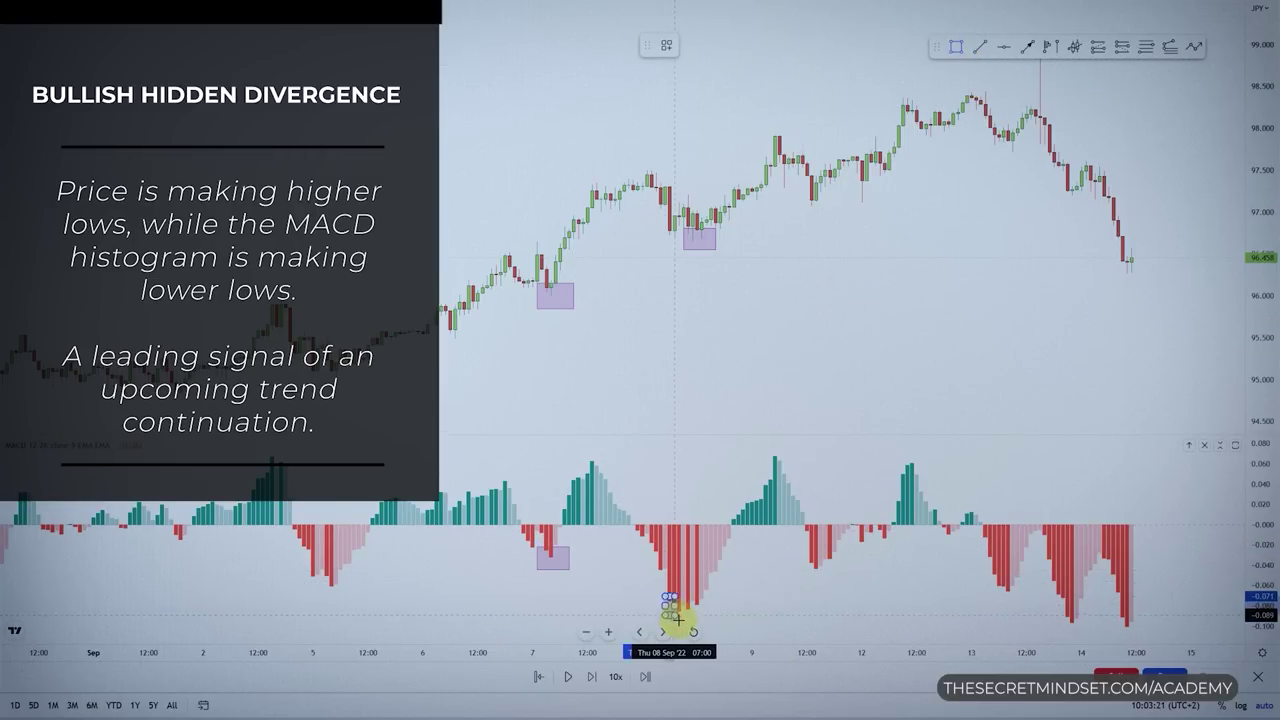
pyautogui.click(649, 289)
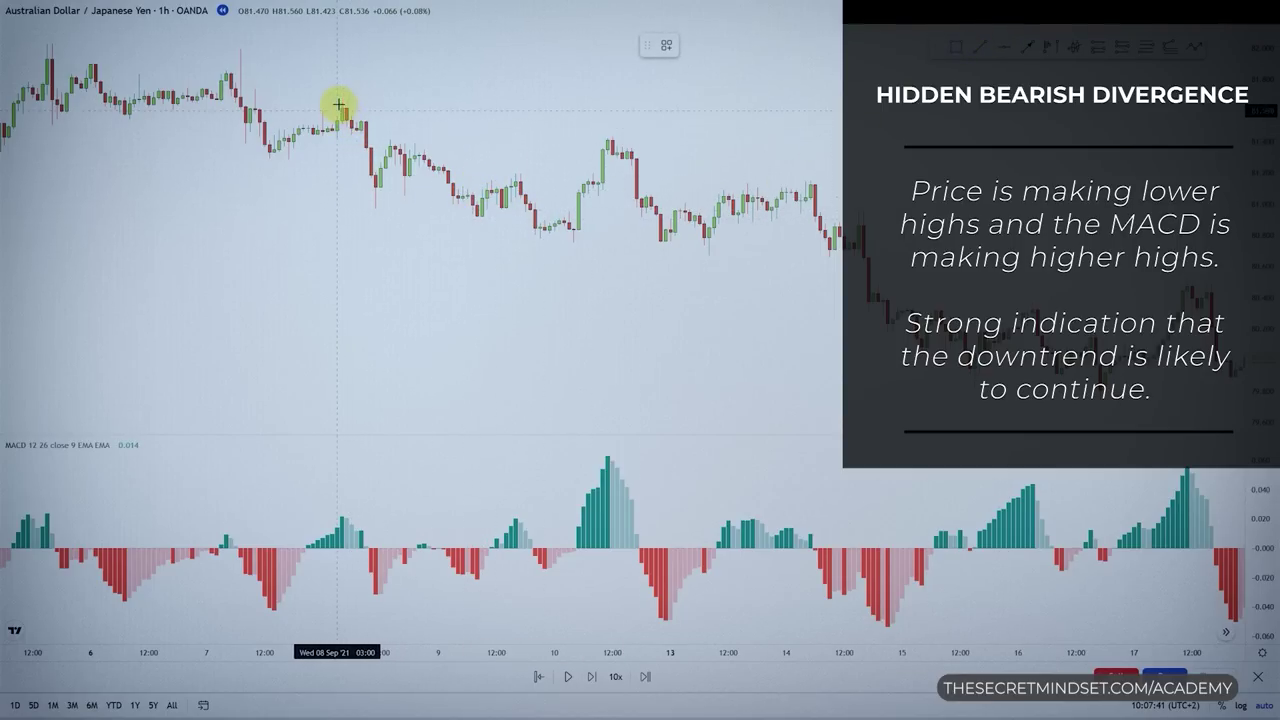
# - Mark the falling price highs of 8 and 10 September 2021 and the matching rising MACD histogram peaks with rectangles
pyautogui.click(357, 185)
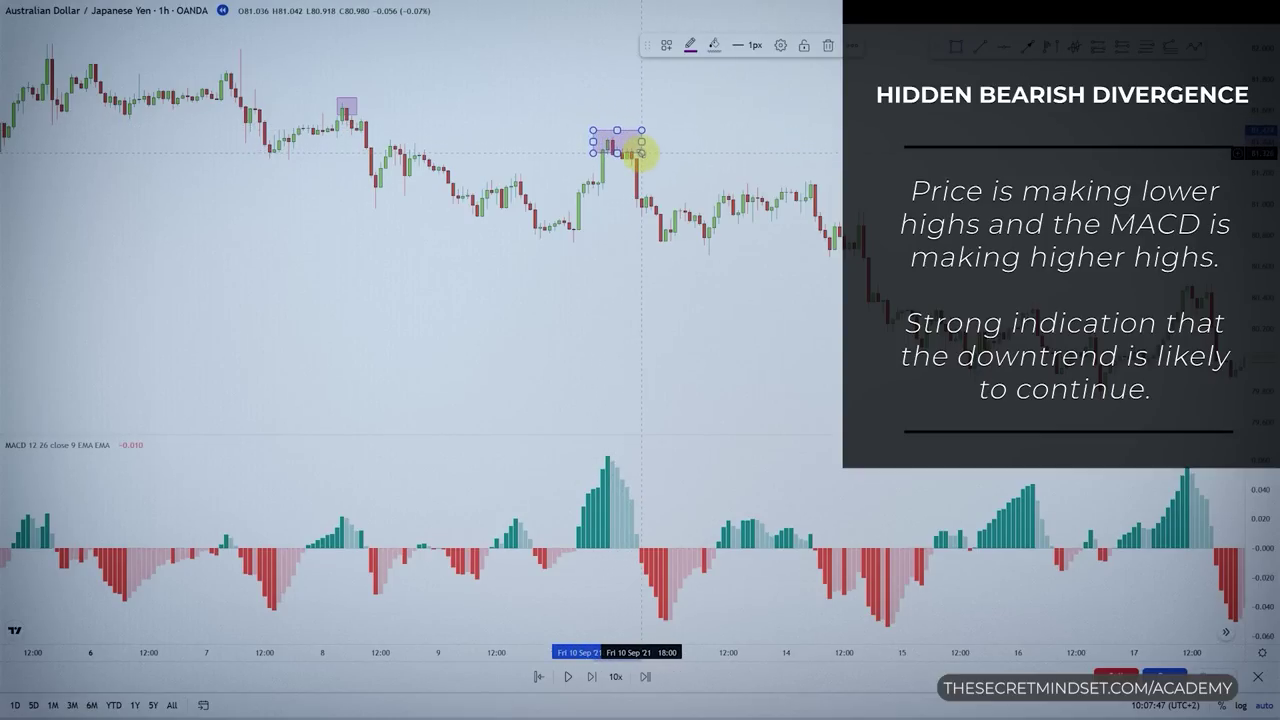
pyautogui.click(955, 45)
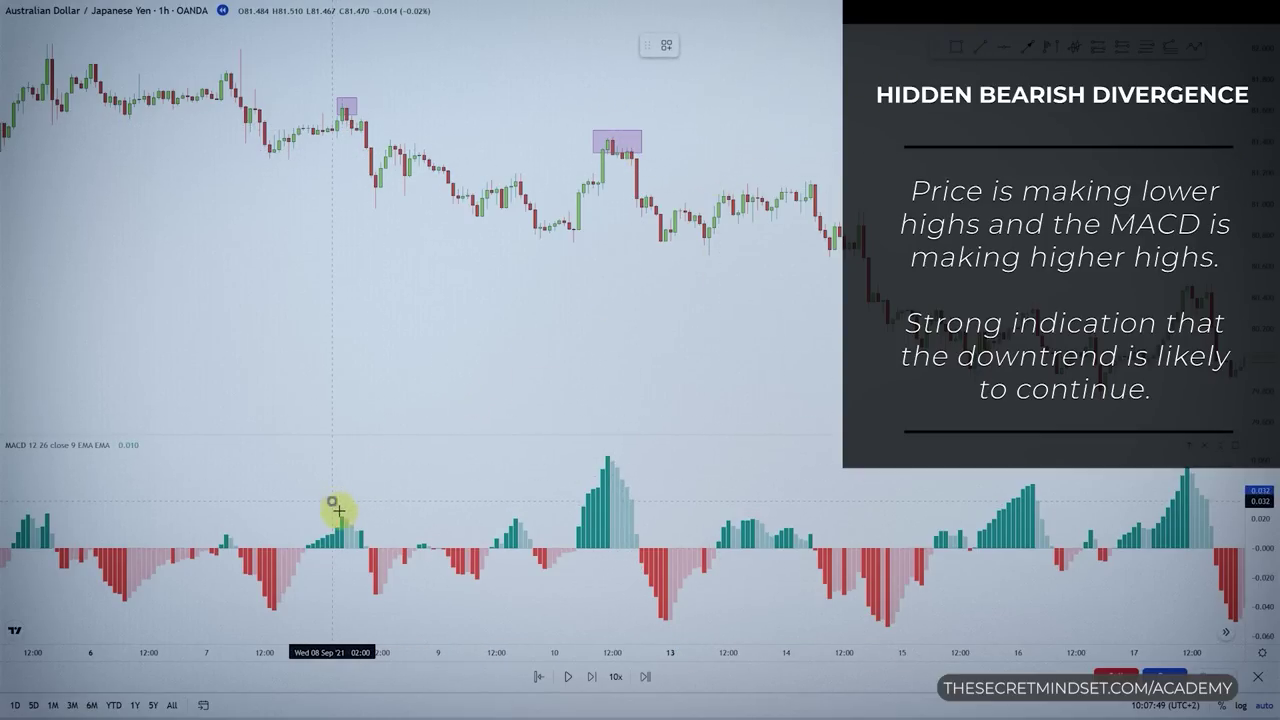
pyautogui.click(1070, 112)
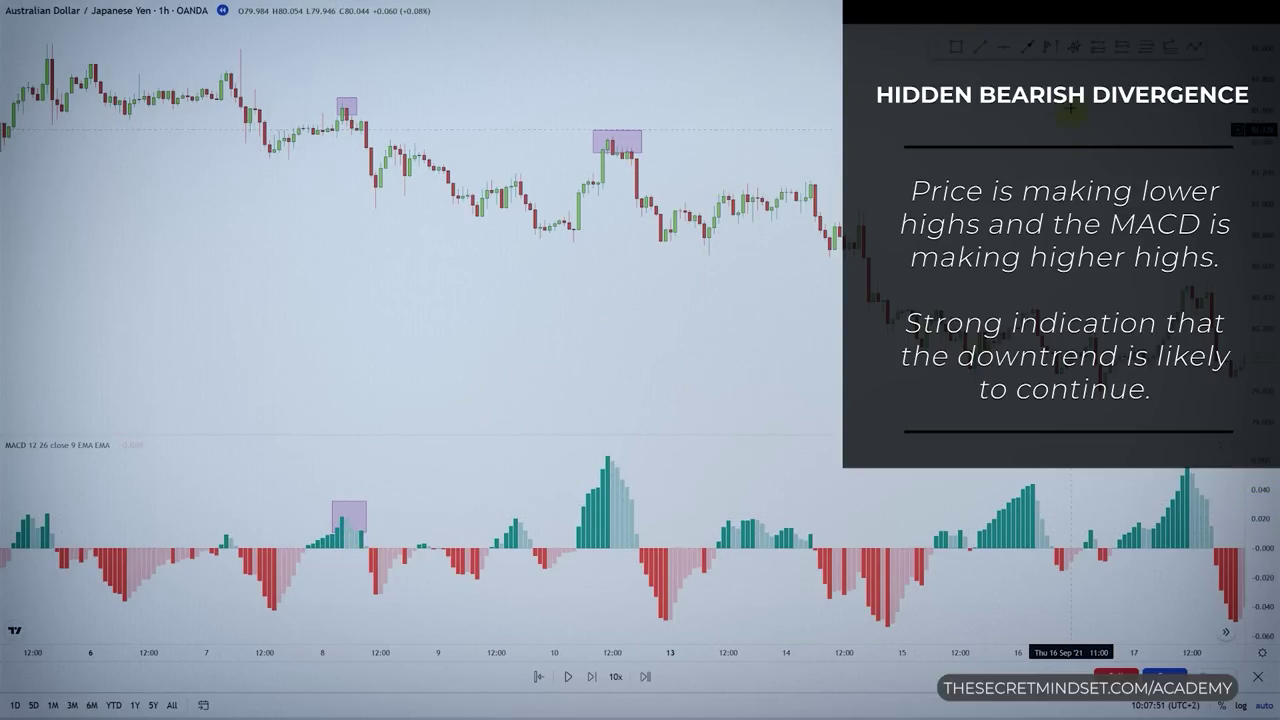
pyautogui.moveTo(592, 448); pyautogui.dragTo(619, 466)
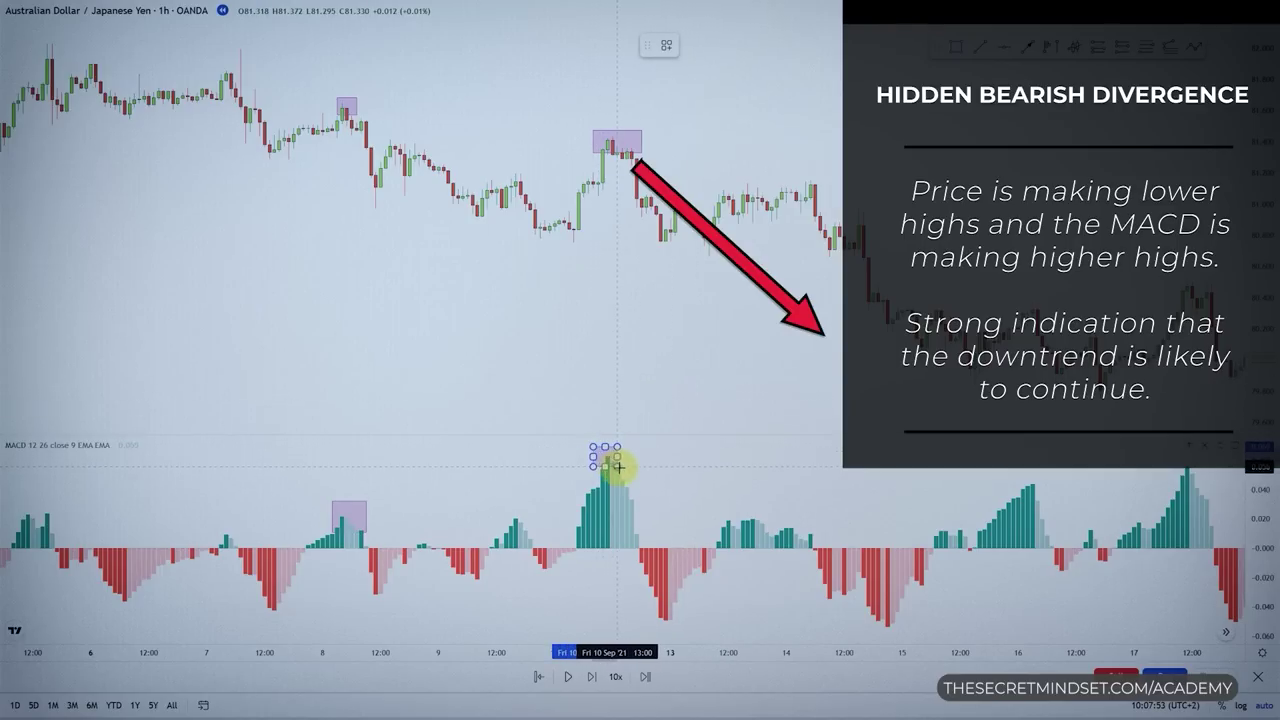
pyautogui.click(674, 534)
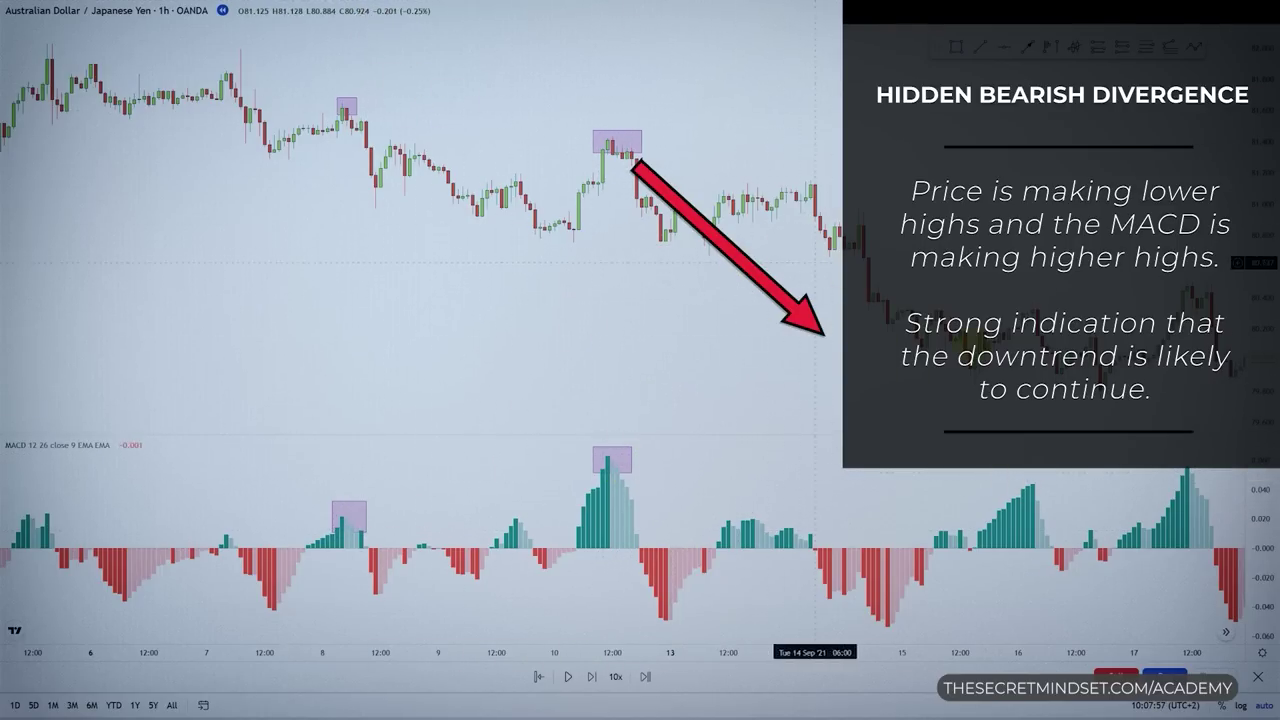
# - Mark the falling price highs of 17 and 21 September 2021 and the matching rising MACD histogram peaks with rectangles
pyautogui.moveTo(743, 314); pyautogui.dragTo(355, 316)
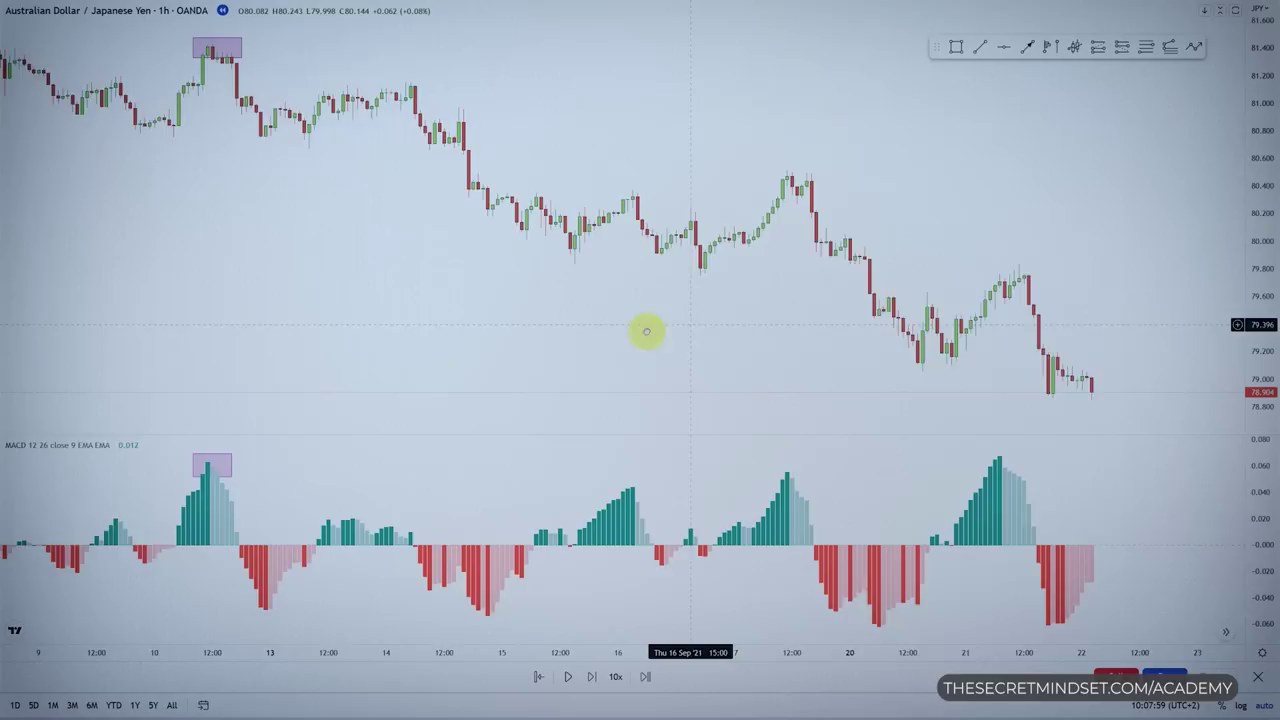
pyautogui.moveTo(646, 331)
pyautogui.mouseDown()
pyautogui.moveTo(466, 369)
pyautogui.moveTo(459, 387)
pyautogui.moveTo(509, 400)
pyautogui.mouseUp()
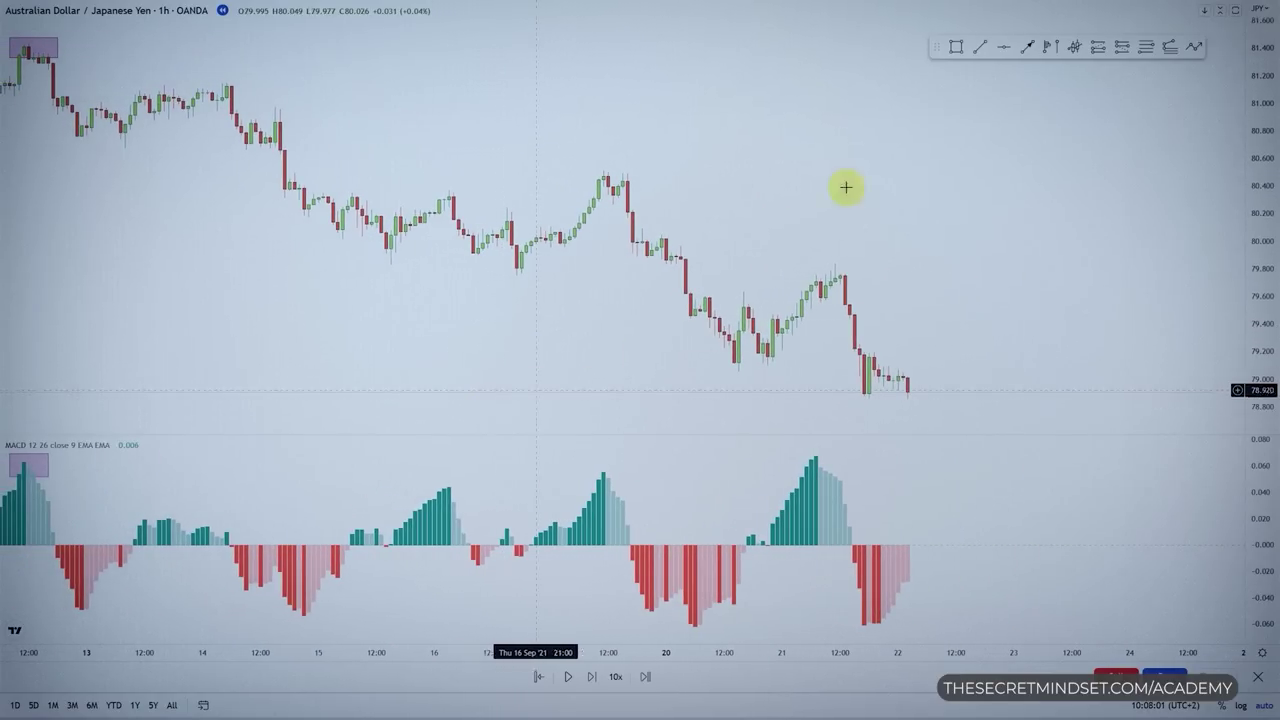
pyautogui.moveTo(597, 172); pyautogui.dragTo(644, 197)
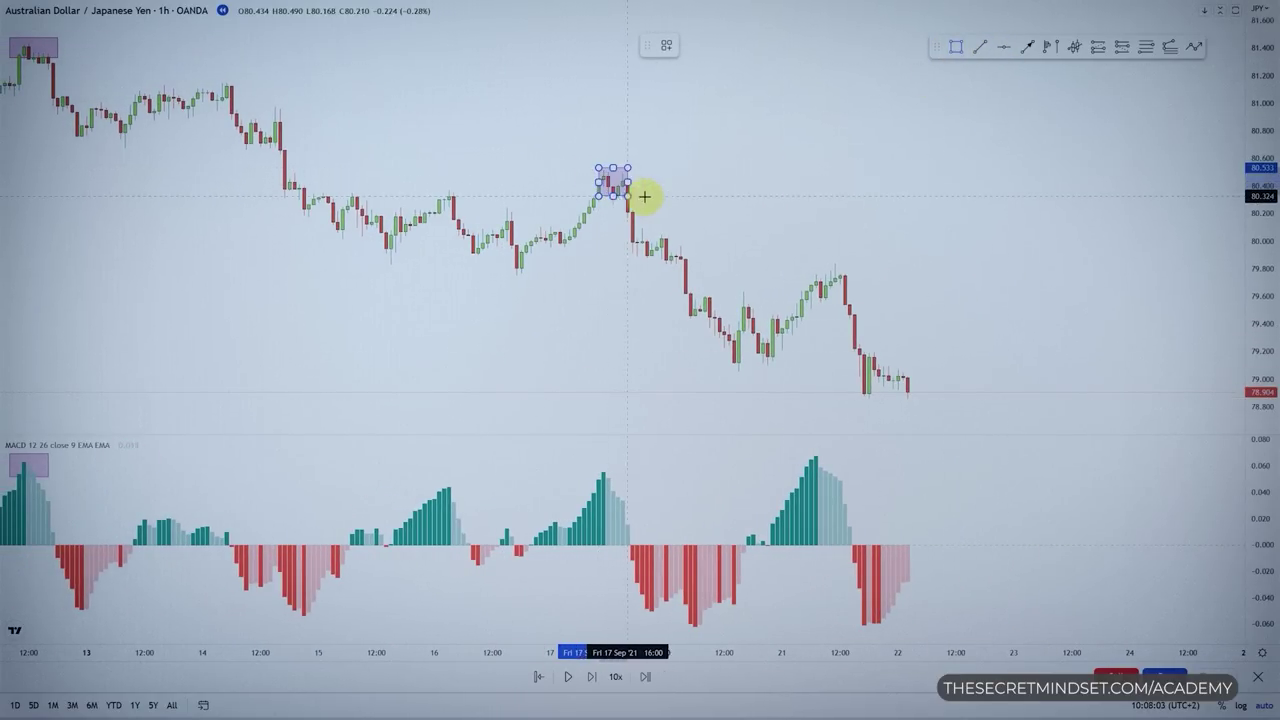
pyautogui.doubleClick(644, 196)
pyautogui.press('Escape')
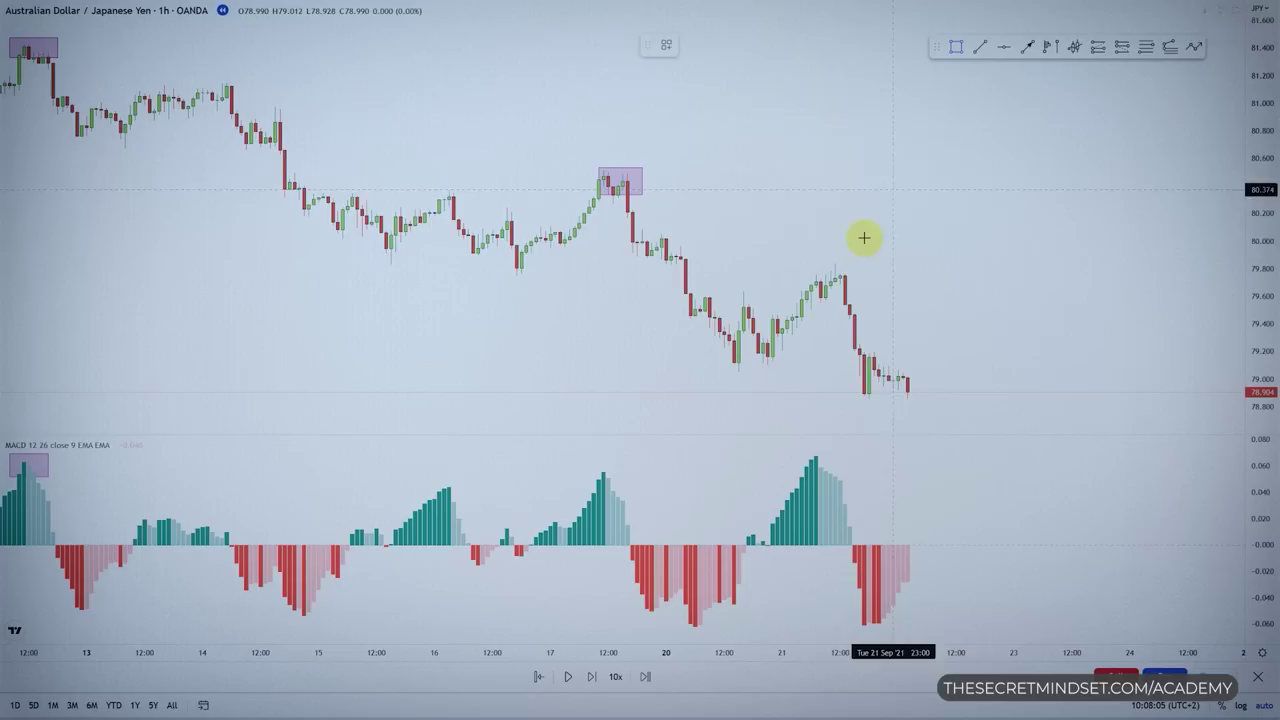
pyautogui.press('Escape')
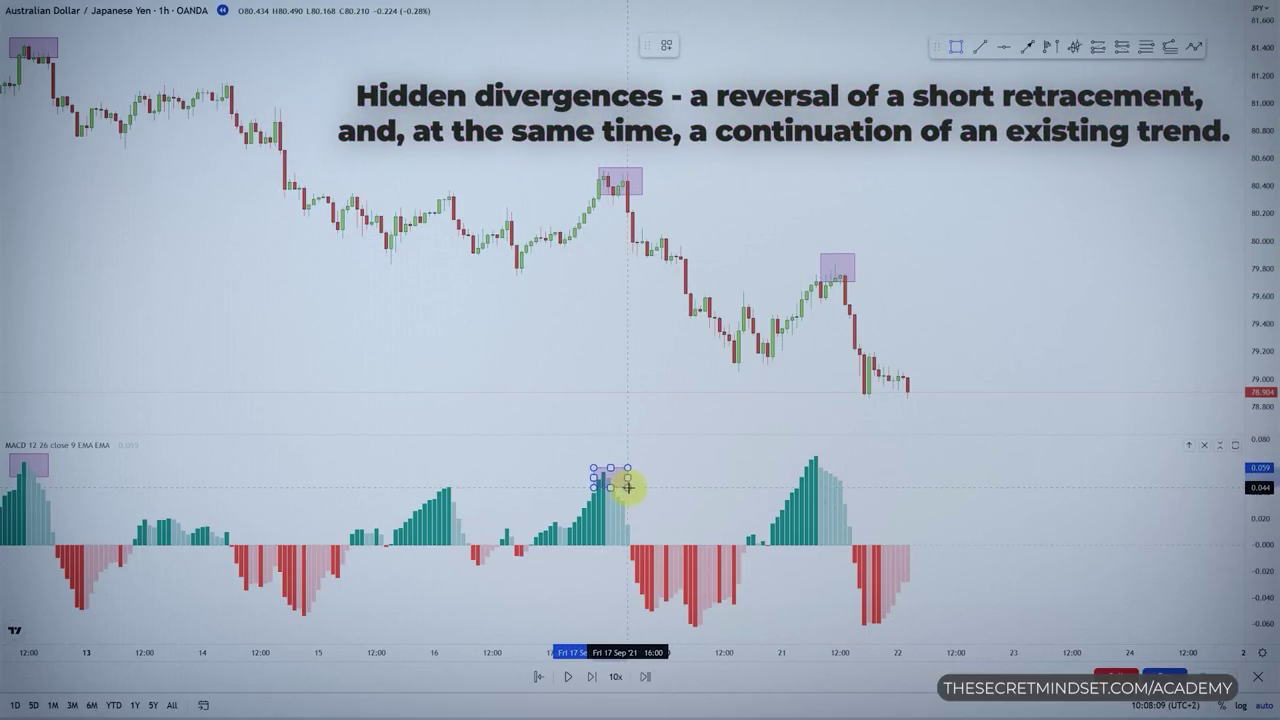
pyautogui.press('Escape')
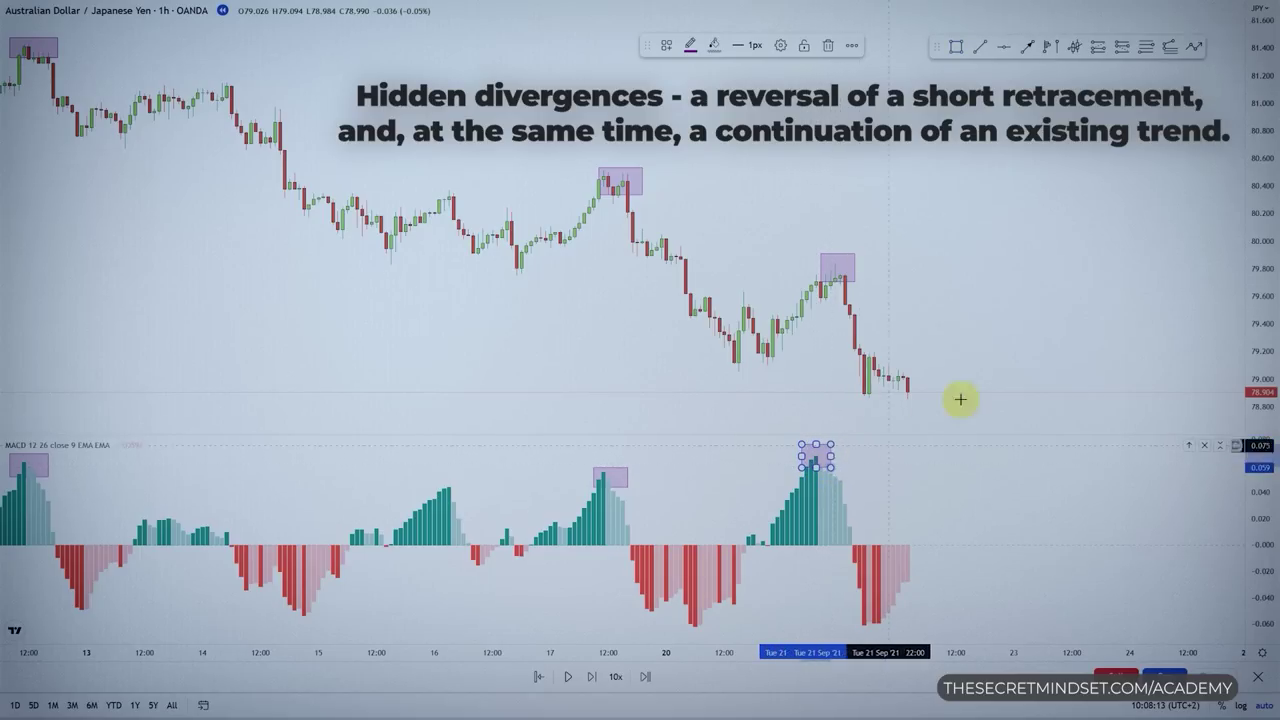
pyautogui.press('Escape')
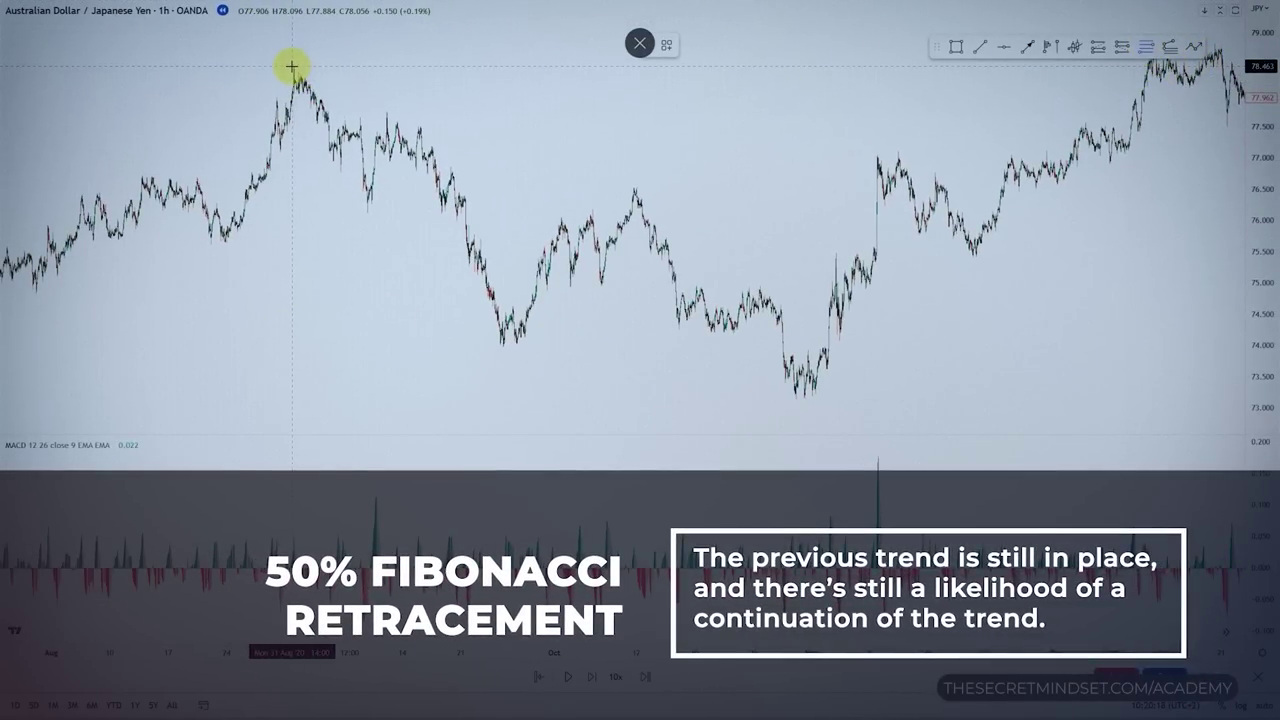
# - Draw a Fibonacci retracement from the late August 2020 high at 78.443 down to 73.994 and accept its style settings
pyautogui.moveTo(291, 67)
pyautogui.mouseDown()
pyautogui.moveTo(723, 309)
pyautogui.moveTo(849, 349)
pyautogui.mouseUp()
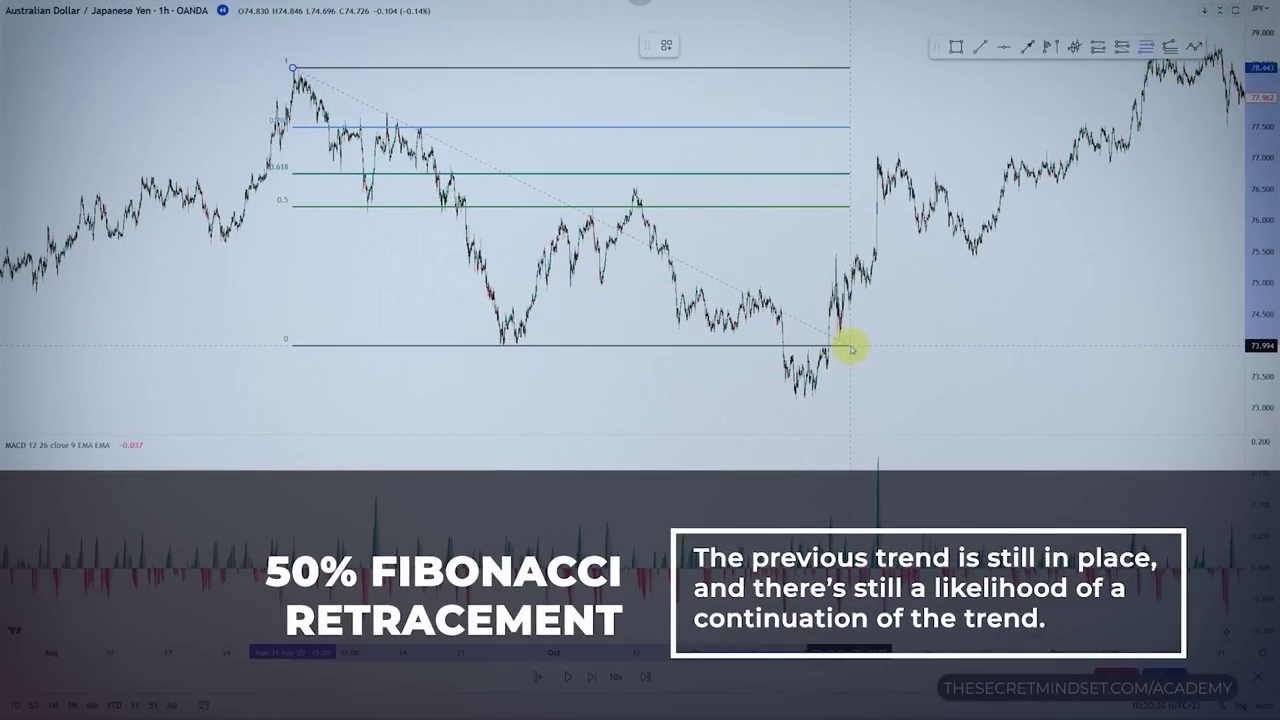
pyautogui.doubleClick(849, 347)
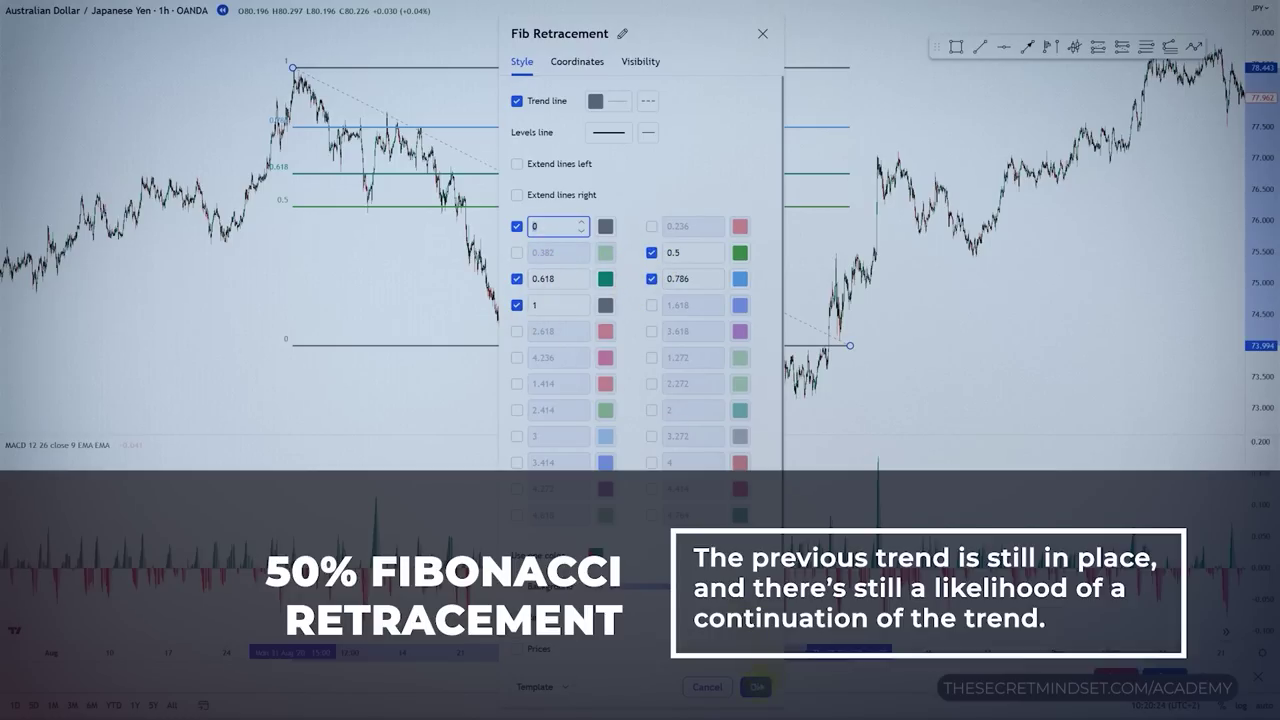
pyautogui.click(757, 687)
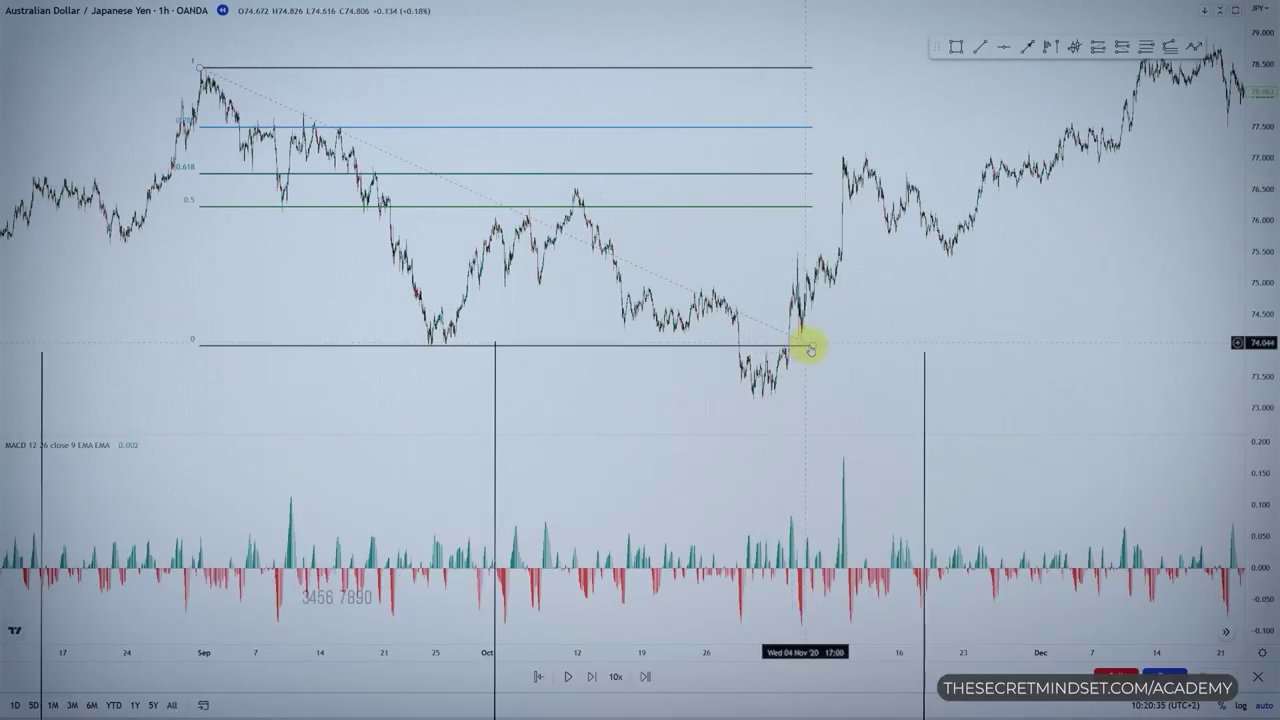
# - Draw a Fibonacci retracement on the 2021 uptrend from the 28 January low at 79.294 up to the late February high
pyautogui.scroll(-3, 808, 343)
pyautogui.moveTo(1106, 331); pyautogui.dragTo(597, 398)
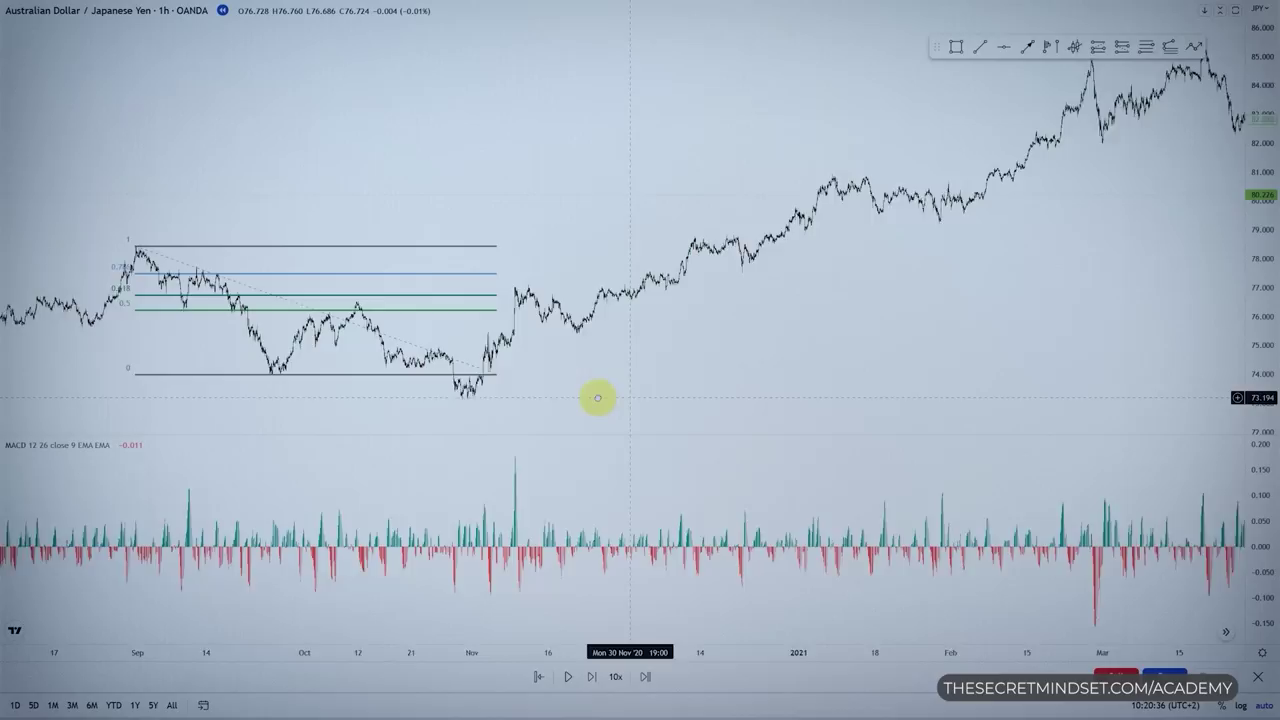
pyautogui.hscroll(10, 597, 398)
pyautogui.scroll(3, 700, 363)
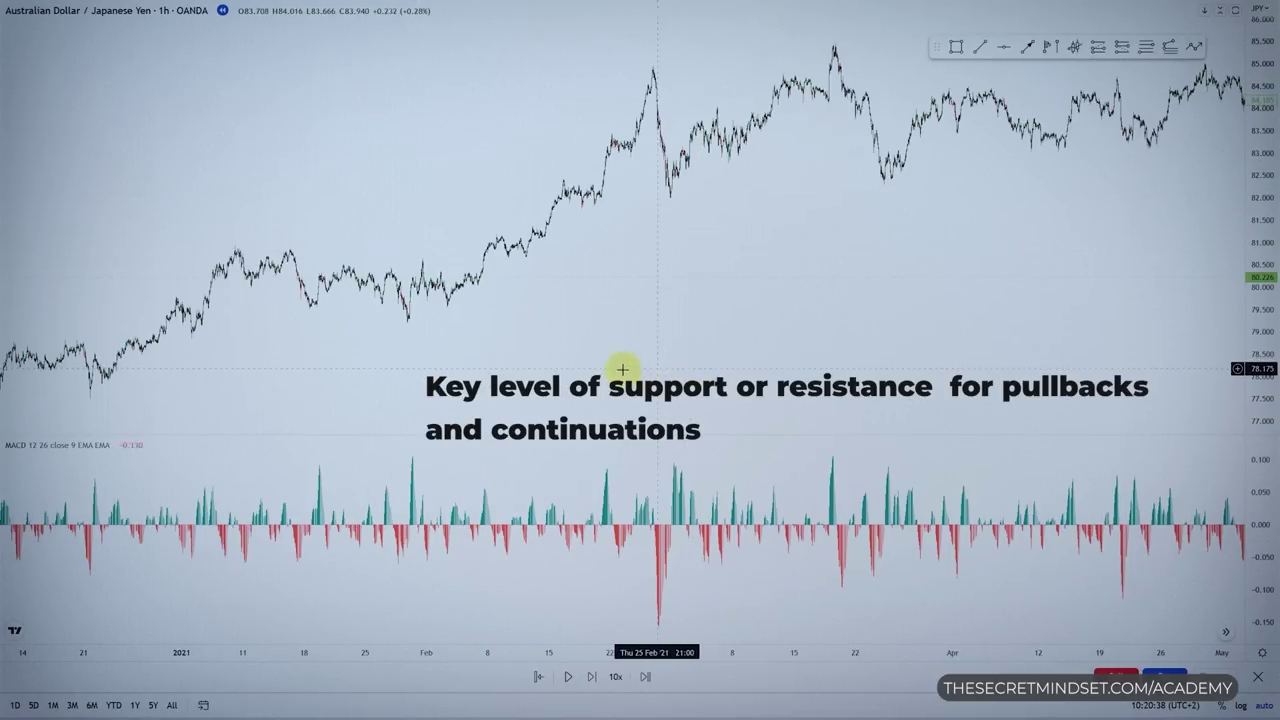
pyautogui.scroll(3, 598, 357)
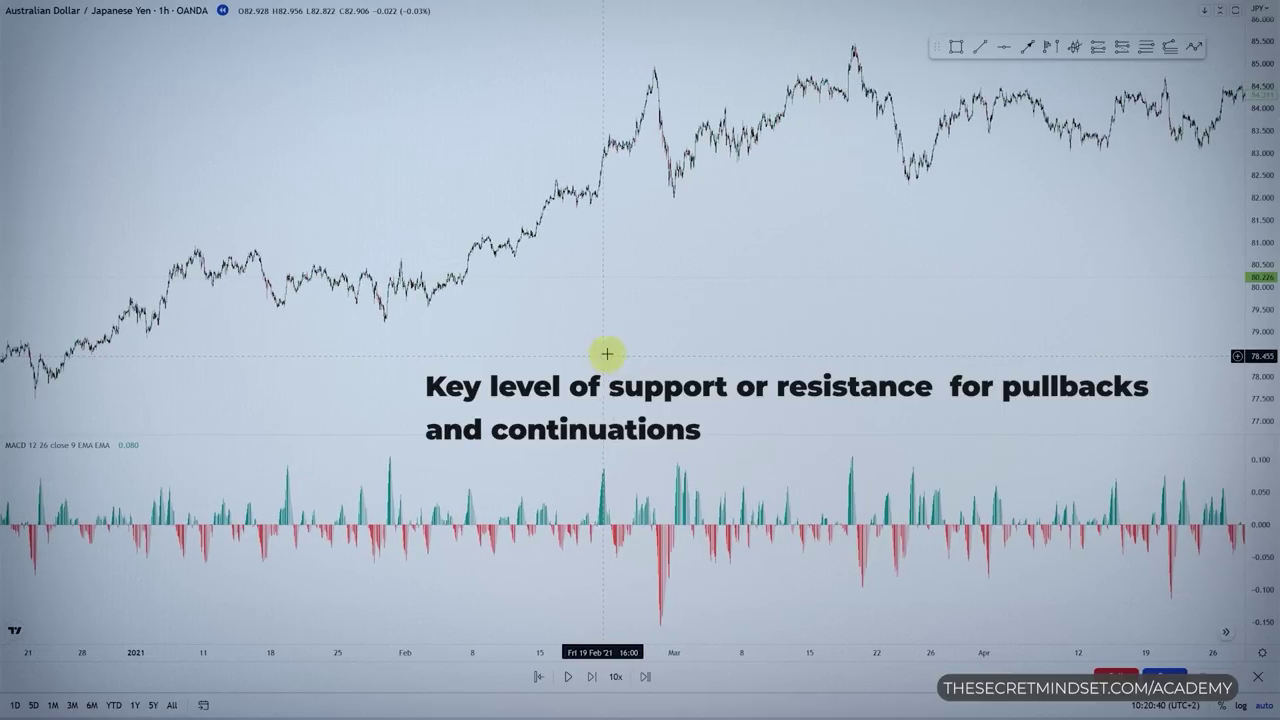
pyautogui.click(1145, 47)
pyautogui.click(384, 318)
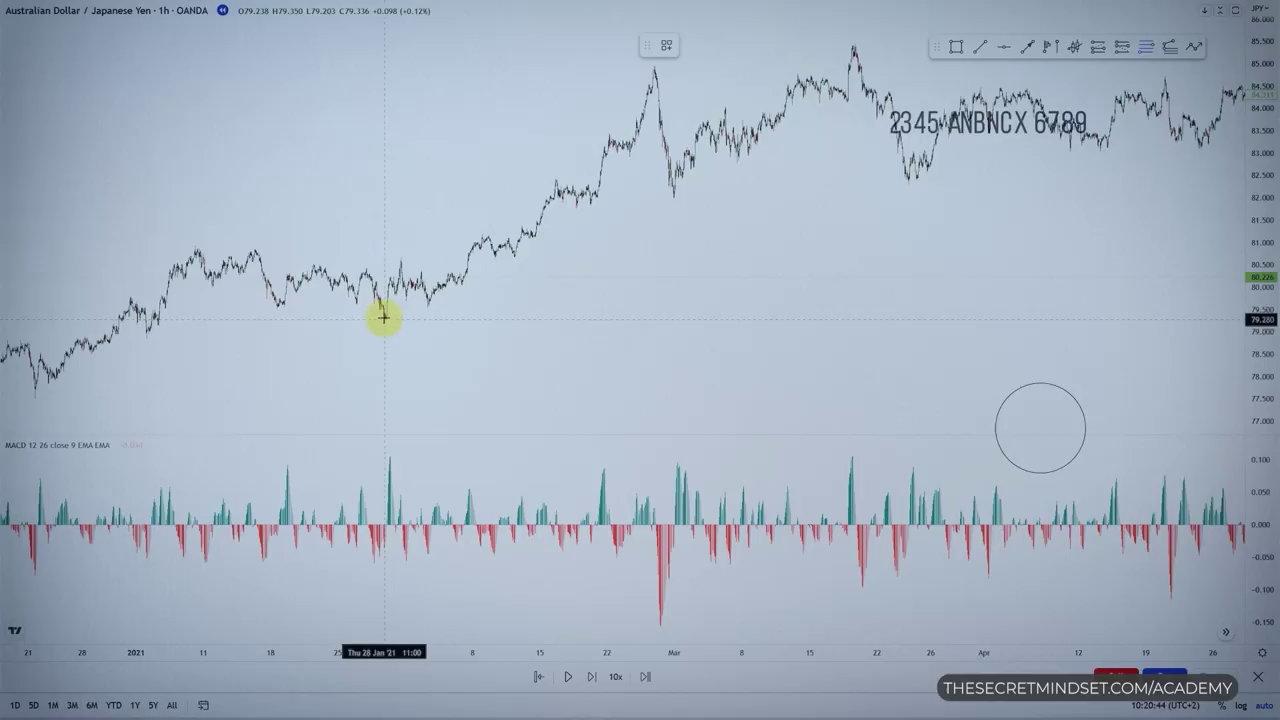
pyautogui.click(725, 230)
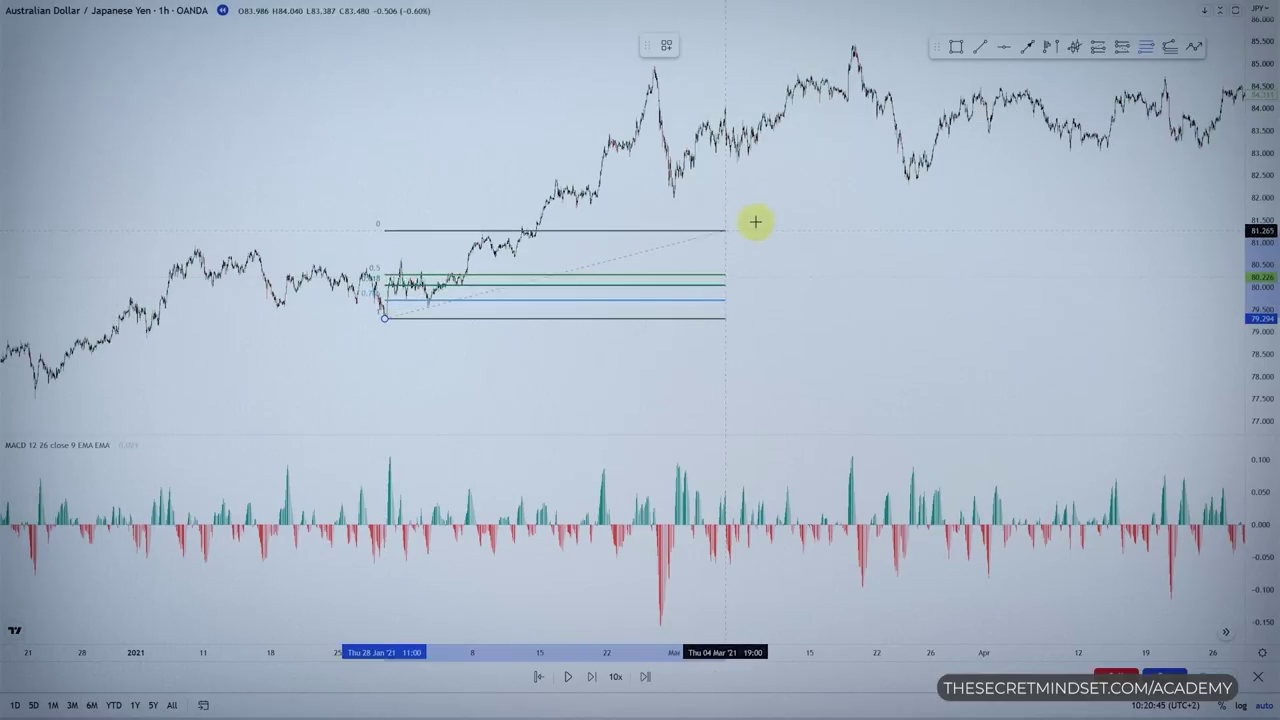
pyautogui.click(895, 68)
pyautogui.click(920, 163)
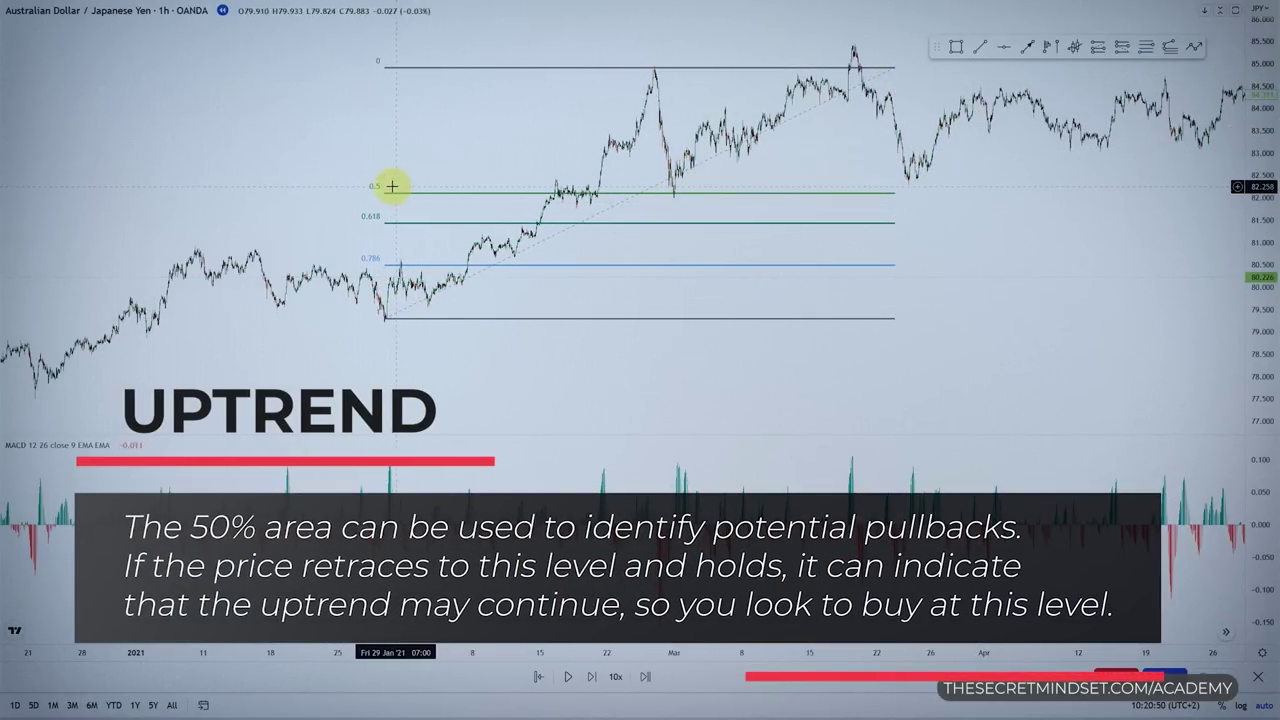
# - Draw a Fibonacci retracement on the July 2021 downtrend from the high near 84.2 down to the first low near 81.3
pyautogui.scroll(-1, 693, 204)
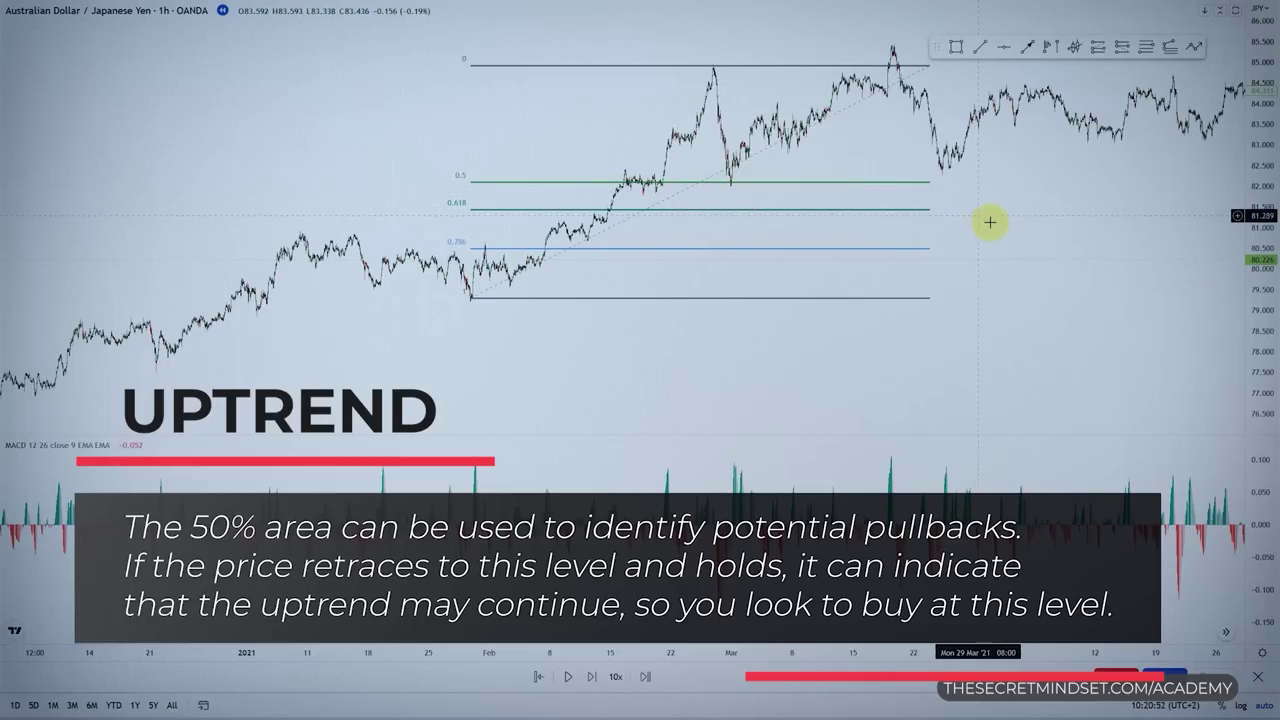
pyautogui.moveTo(986, 220); pyautogui.dragTo(149, 294)
pyautogui.hscroll(-10, 510, 283)
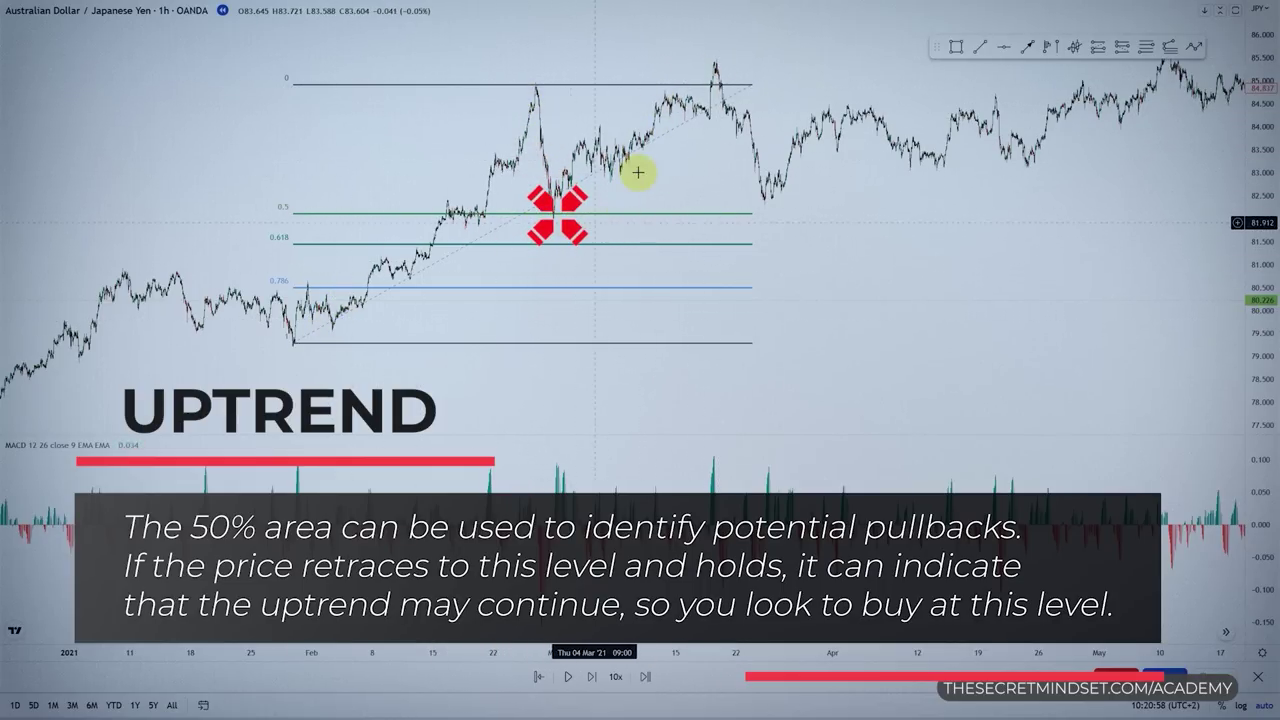
pyautogui.hscroll(10, 335, 360)
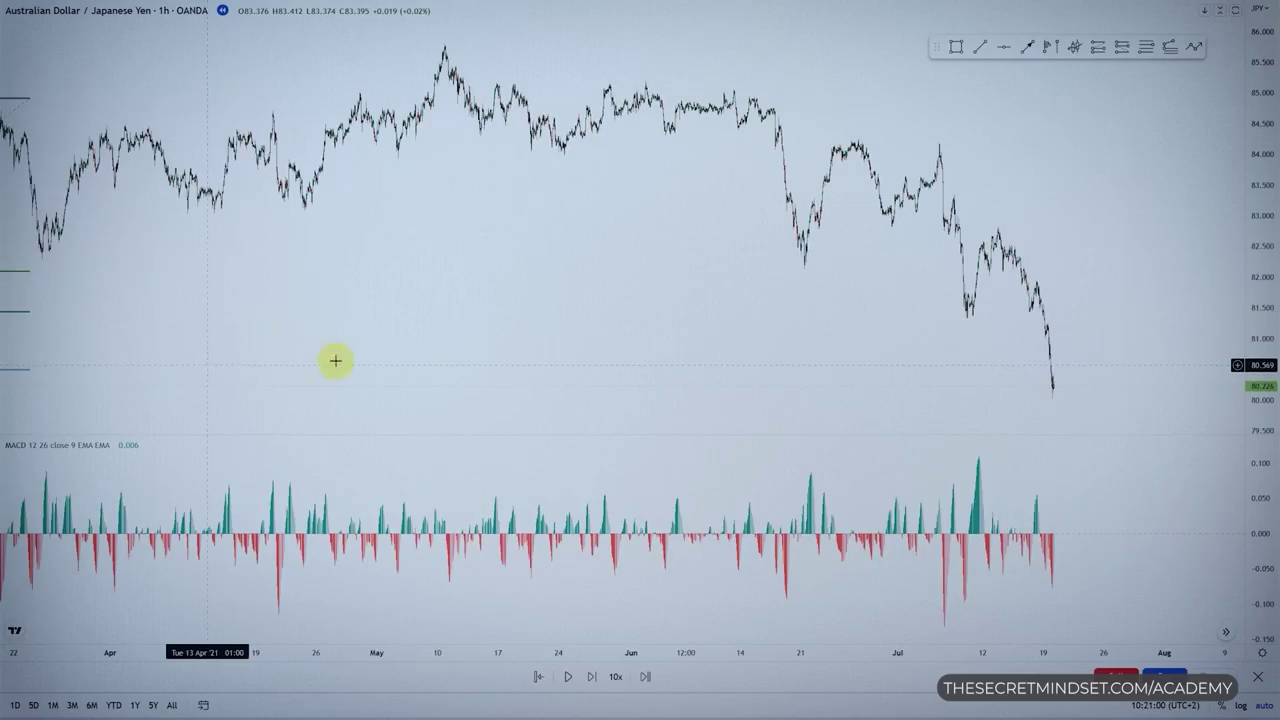
pyautogui.hscroll(5, 335, 360)
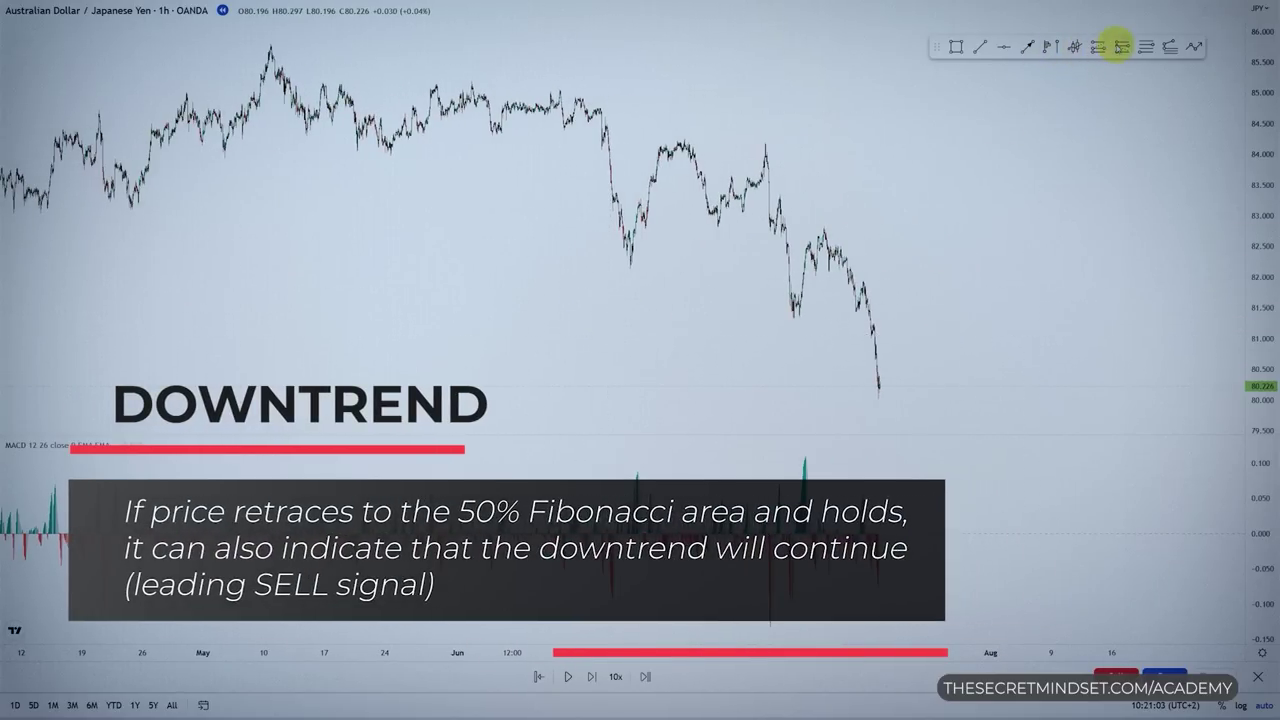
pyautogui.click(1146, 46)
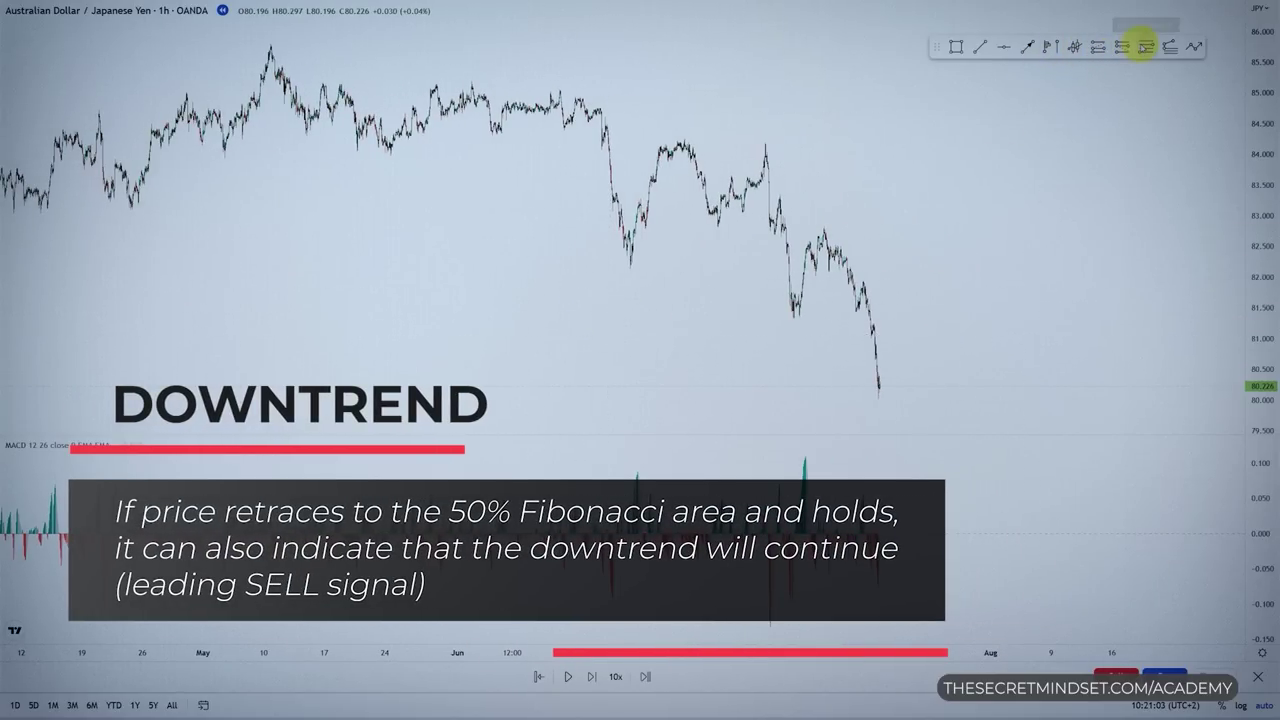
pyautogui.click(767, 150)
pyautogui.click(919, 318)
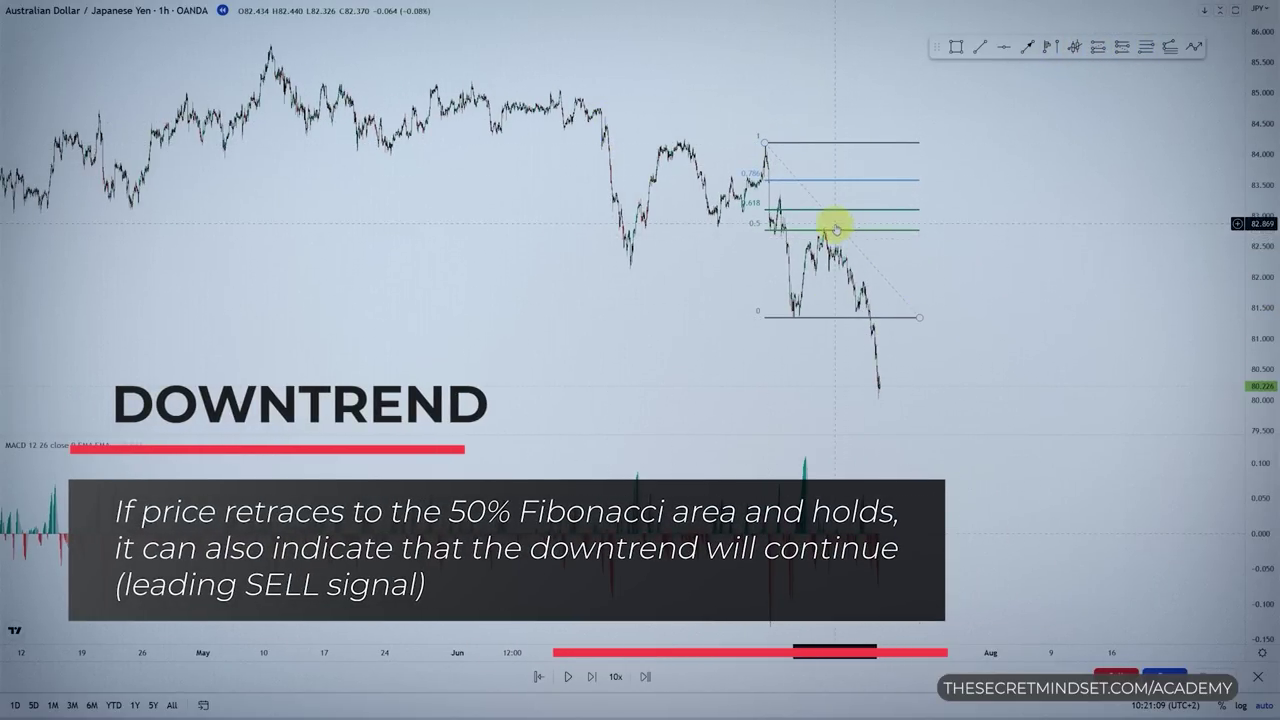
# - Mark the rising MACD histogram peaks of 6 and 13 July 2021 on the 4-hour chart with rectangles
pyautogui.scroll(5, 836, 228)
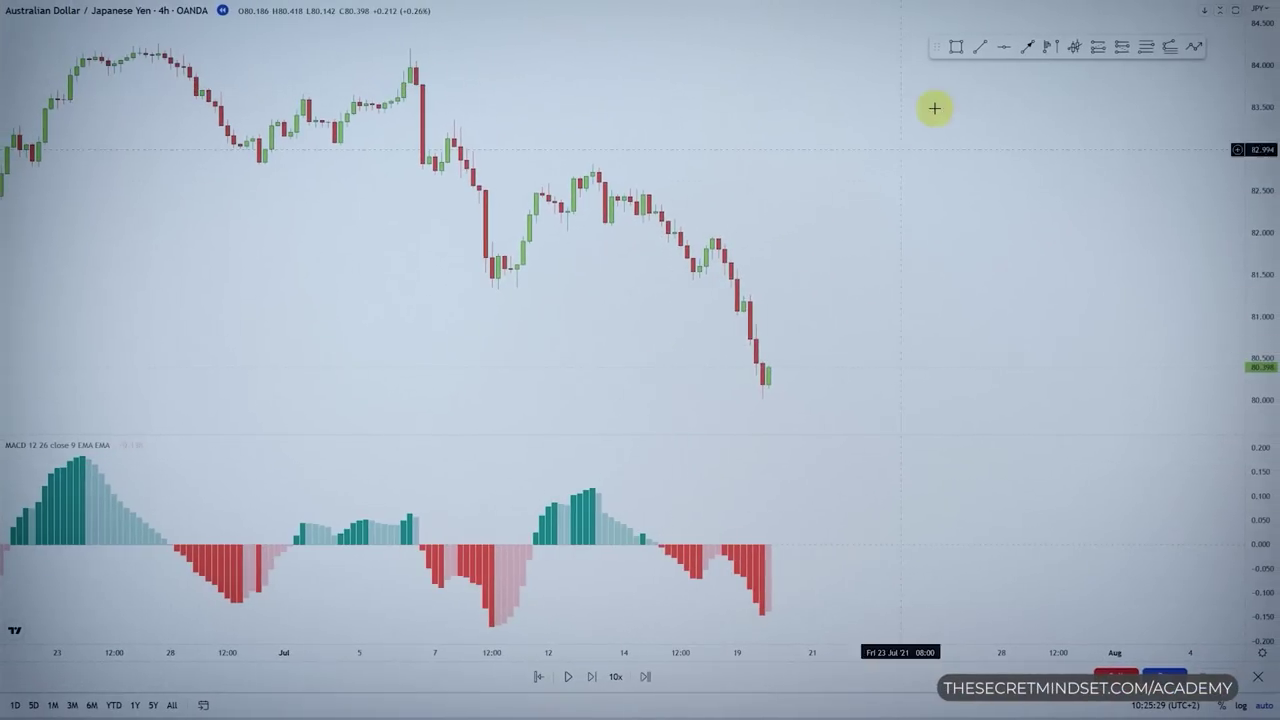
pyautogui.click(956, 47)
pyautogui.click(391, 502)
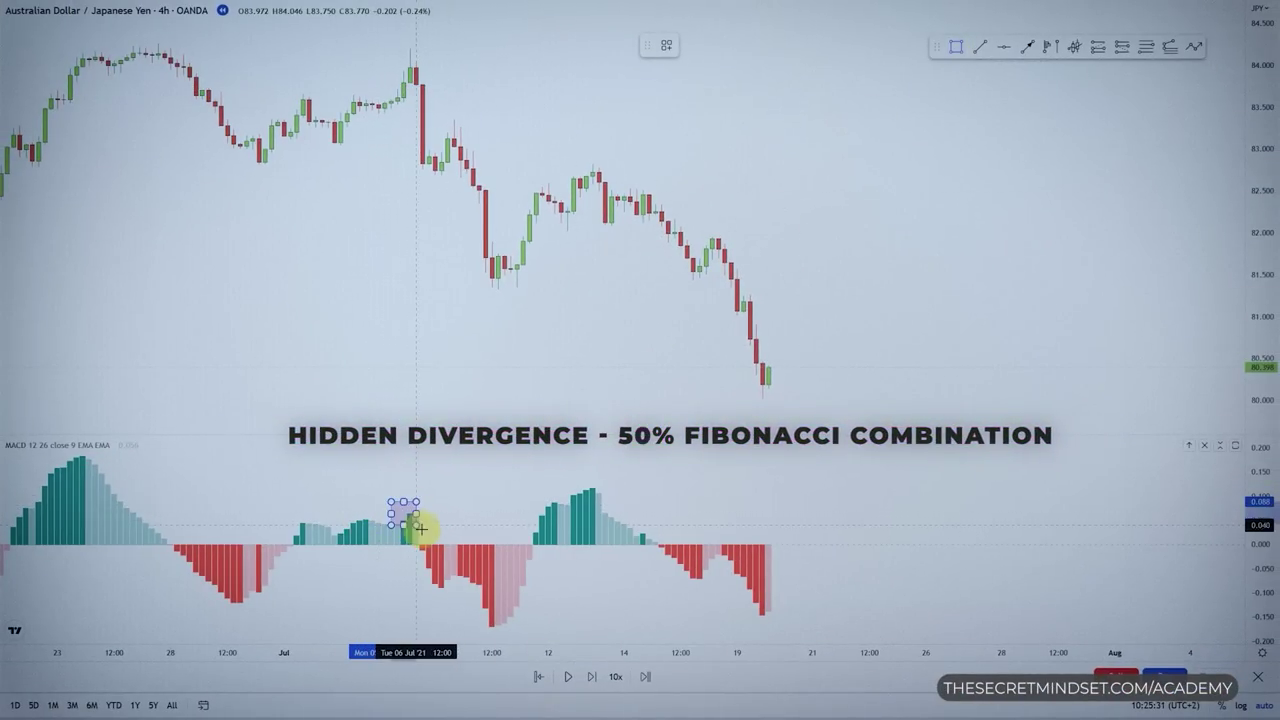
pyautogui.click(430, 528)
pyautogui.click(956, 47)
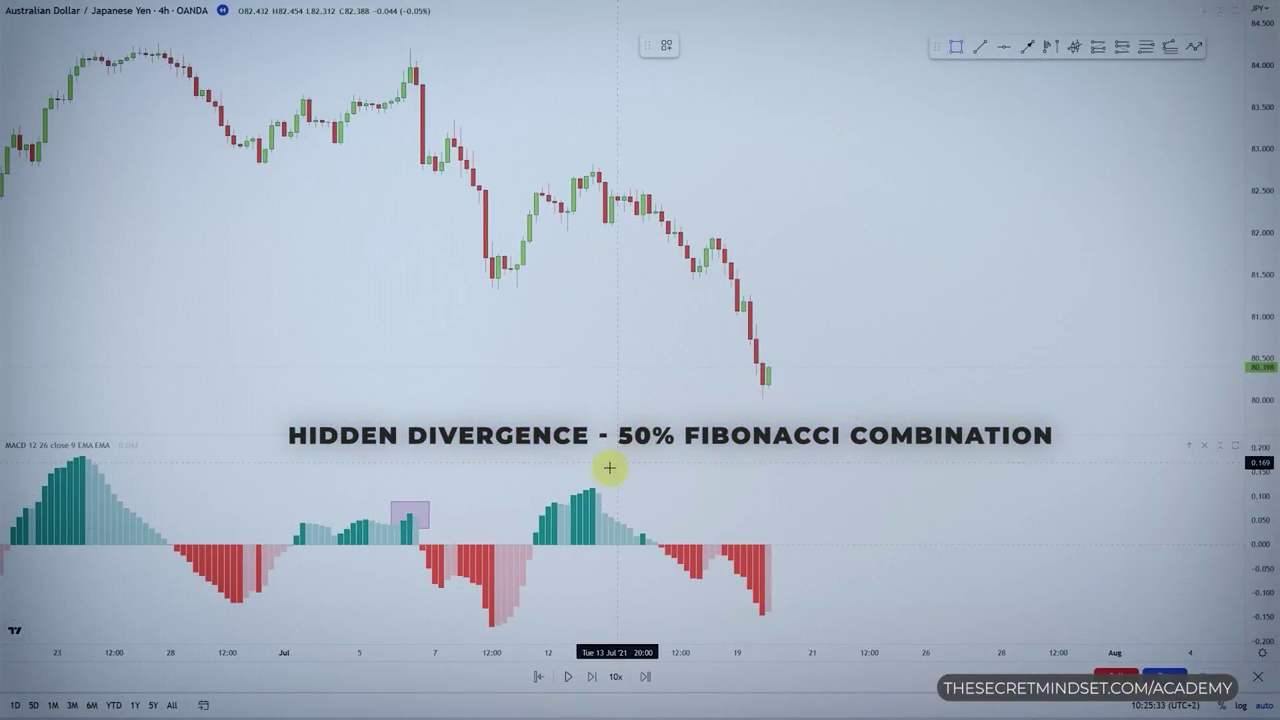
pyautogui.click(984, 47)
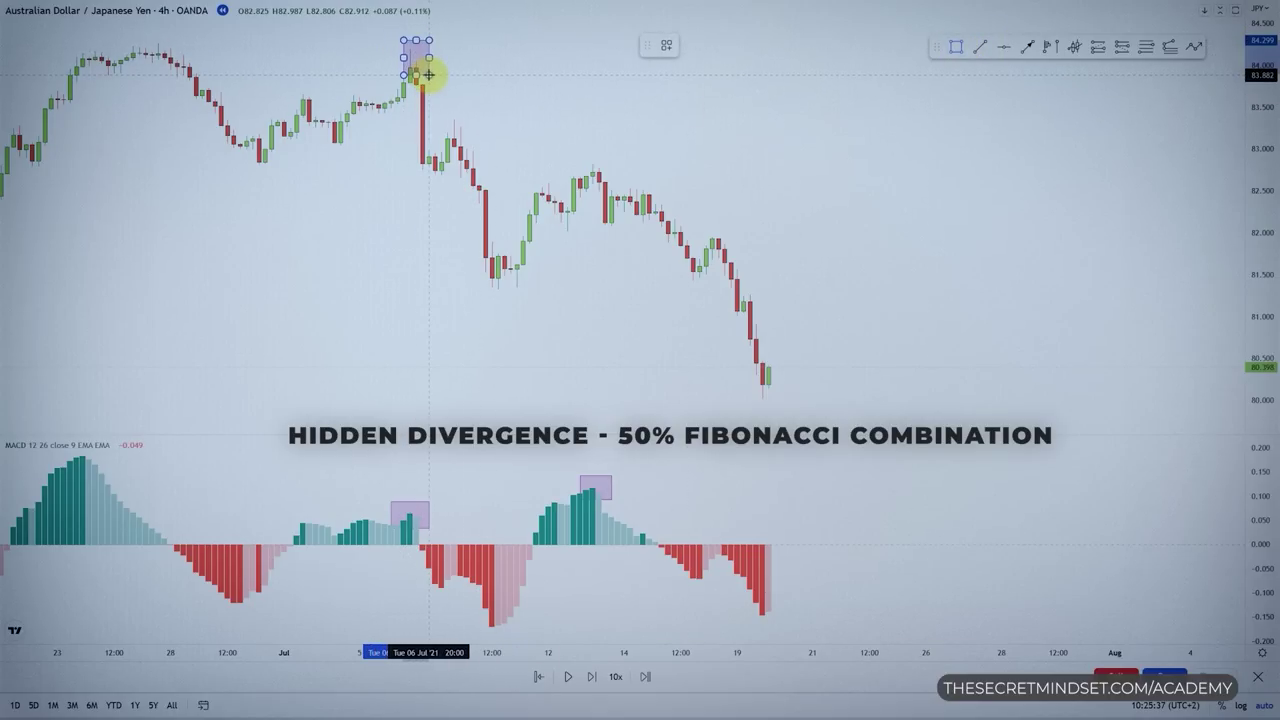
# - Mark the falling price highs of 6 and 13 July 2021 with rectangles and draw a Fibonacci retracement from 84.187 down to 81.286
pyautogui.click(428, 74)
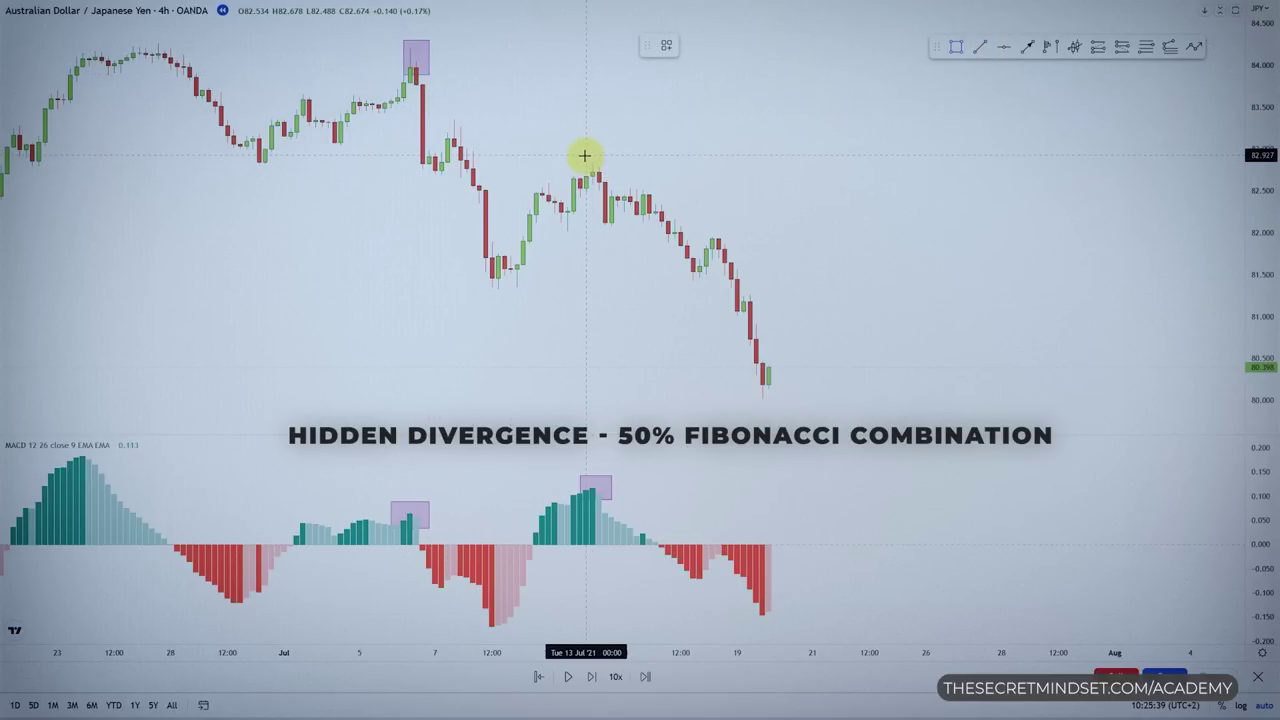
pyautogui.click(617, 184)
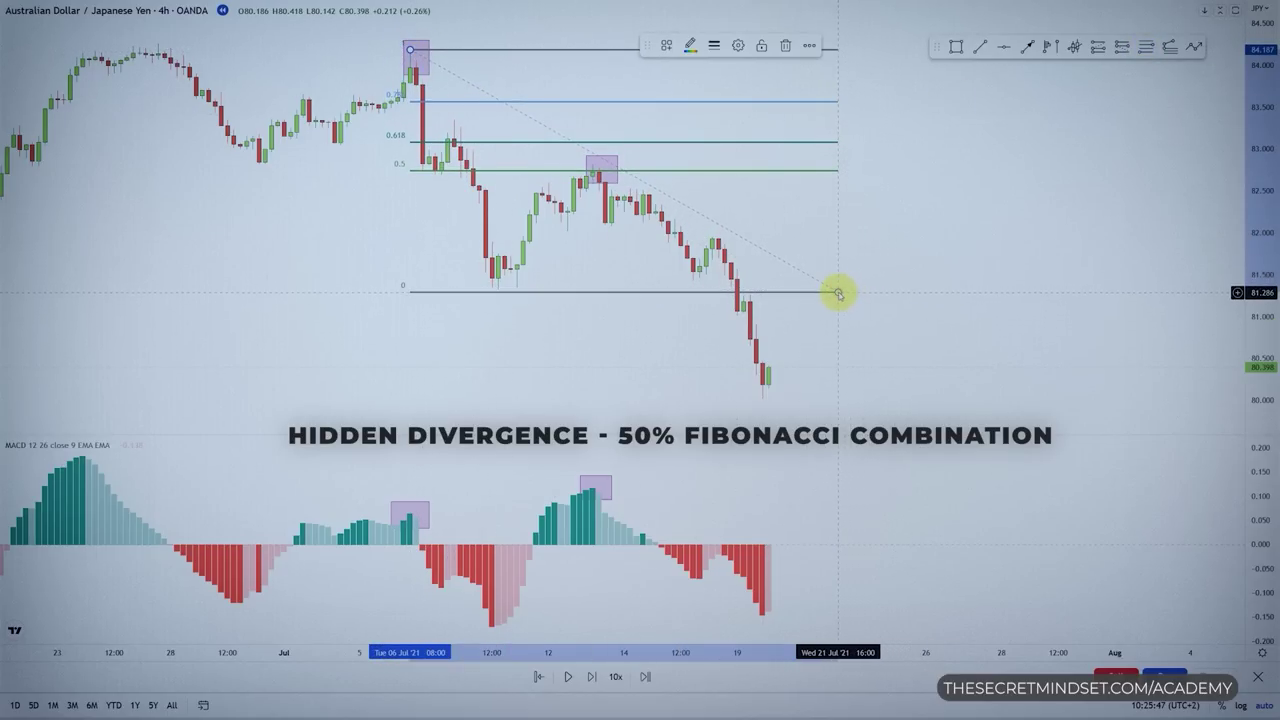
pyautogui.click(838, 292)
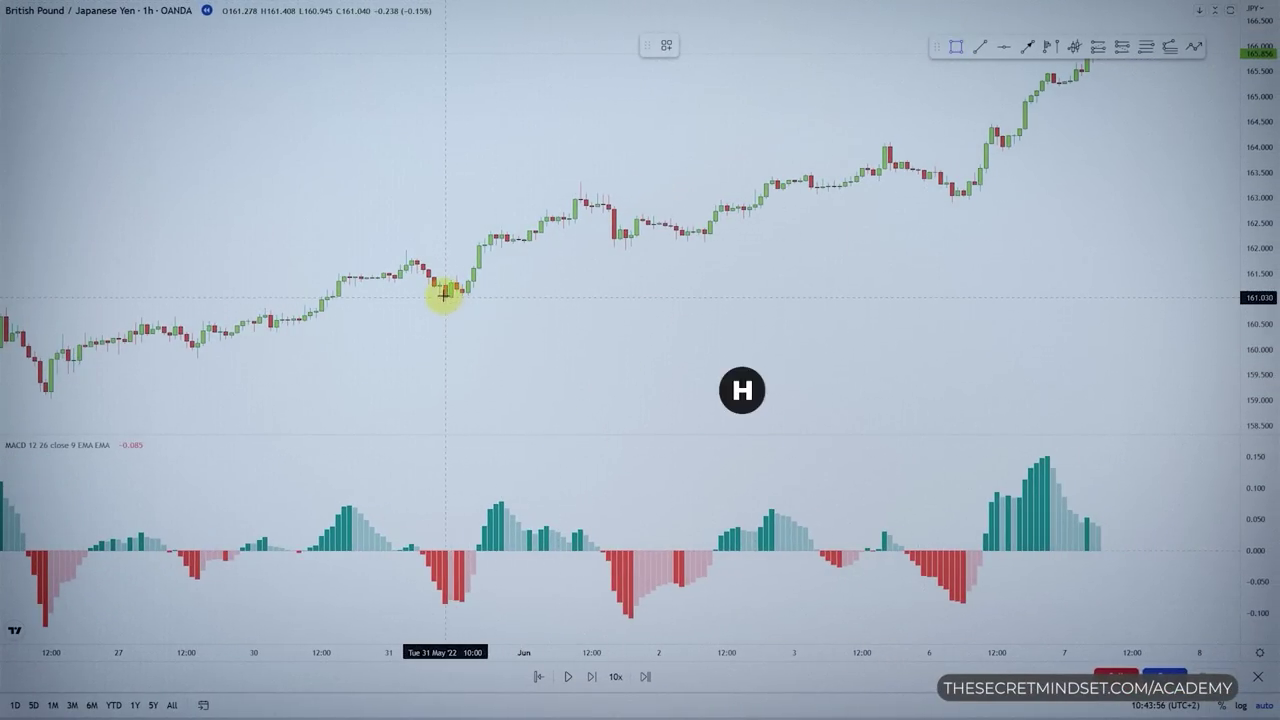
# - Mark the two rising price lows of 31 May and 1 June 2022 on the GBP/JPY 1-hour chart with rectangles
pyautogui.moveTo(443, 291); pyautogui.dragTo(470, 308)
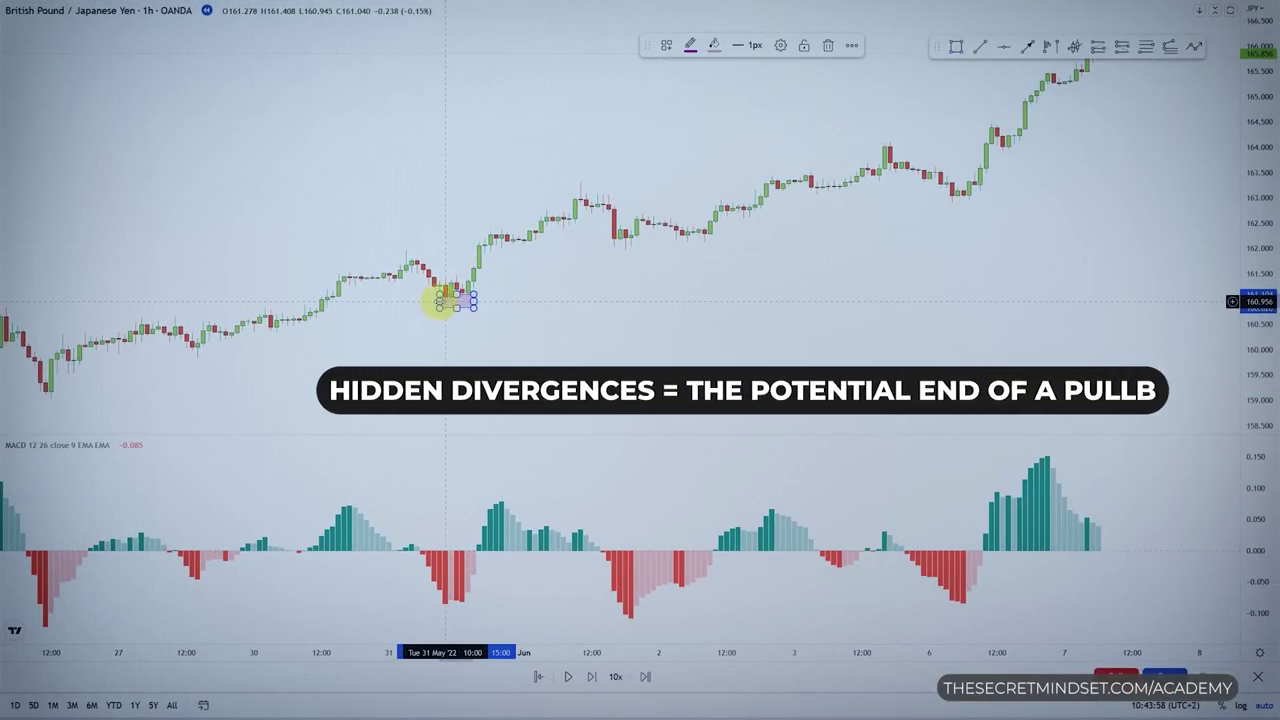
pyautogui.click(531, 329)
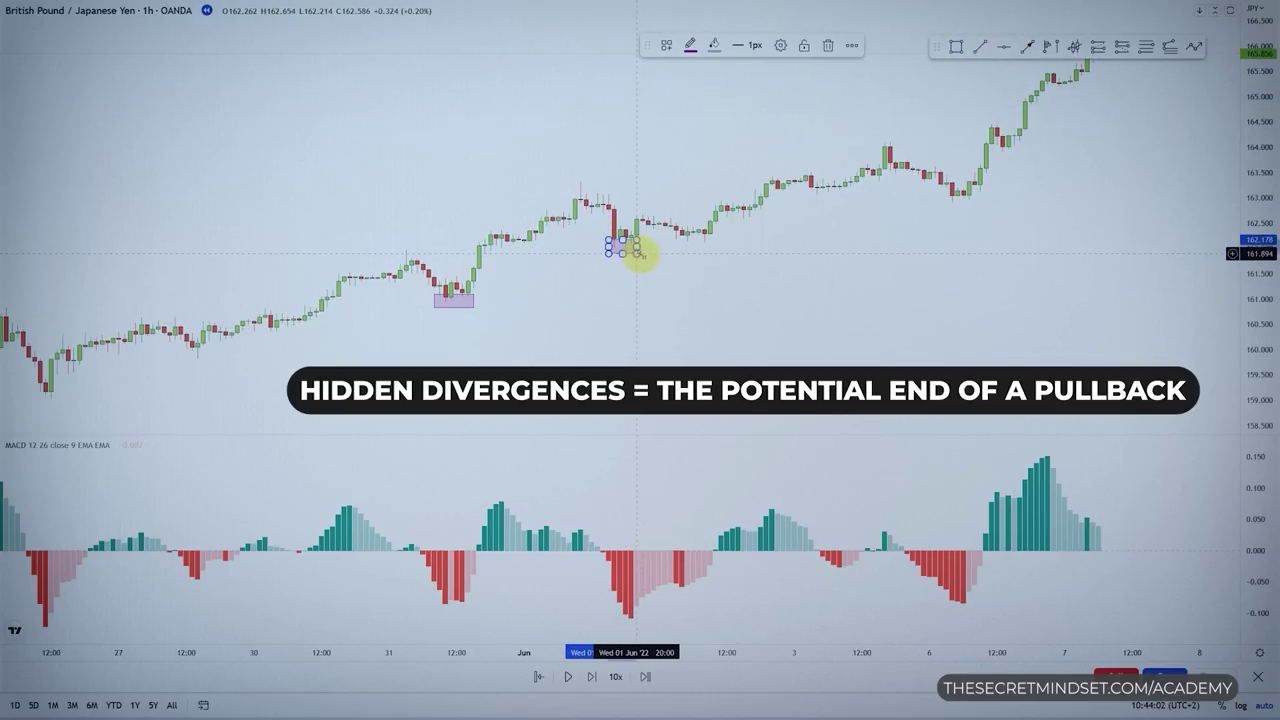
pyautogui.click(871, 214)
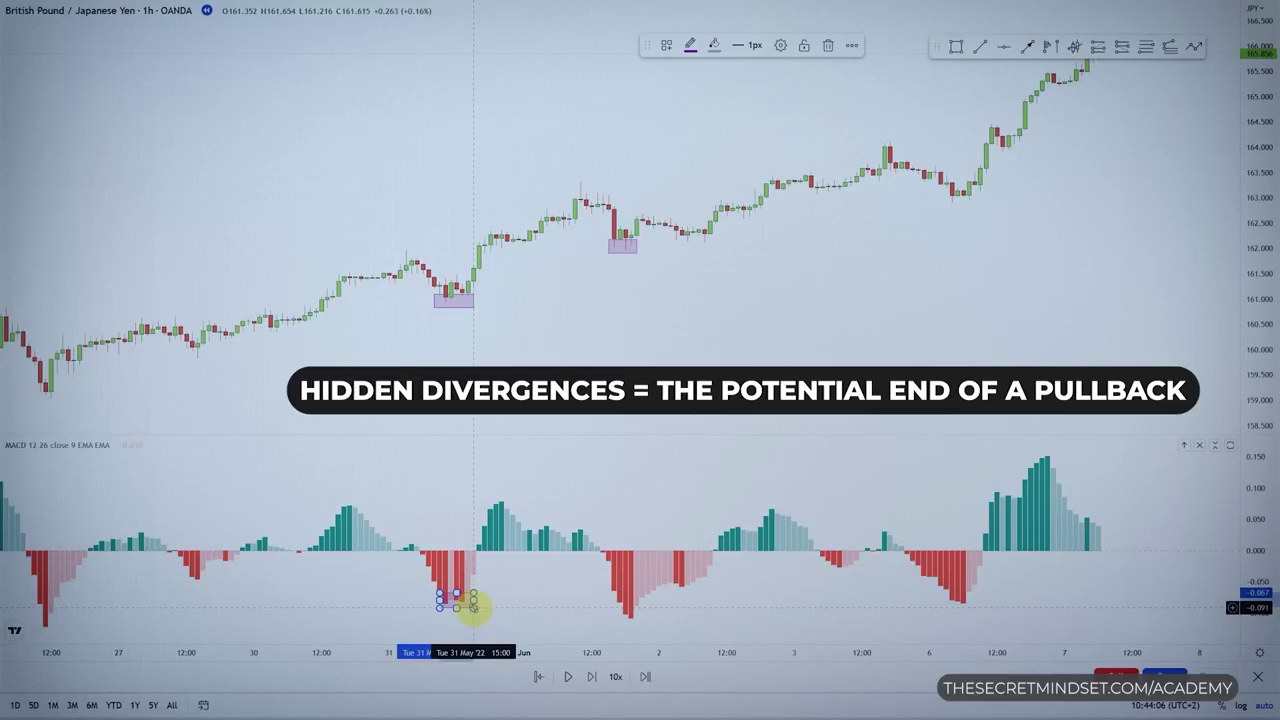
# - Mark the matching falling MACD histogram lows of 31 May and 1 June 2022 with rectangles
pyautogui.click(551, 503)
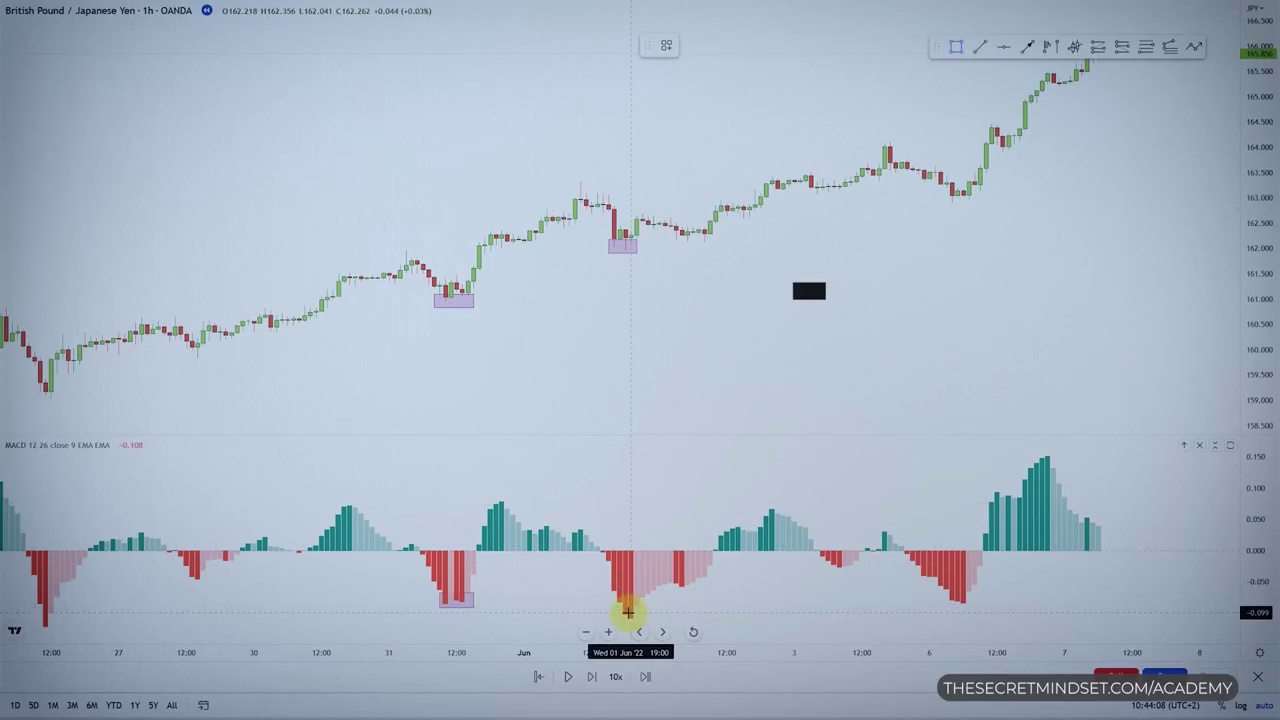
pyautogui.moveTo(614, 605); pyautogui.dragTo(648, 622)
pyautogui.click(669, 494)
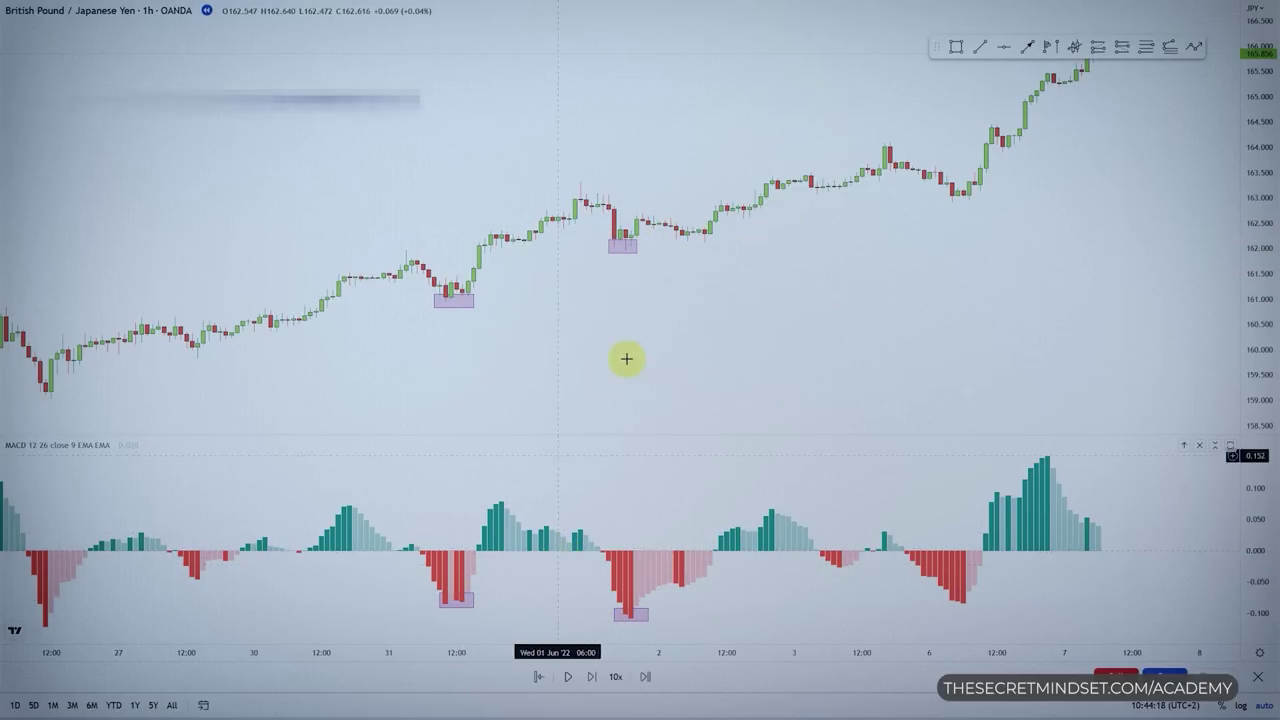
pyautogui.scroll(3, 583, 374)
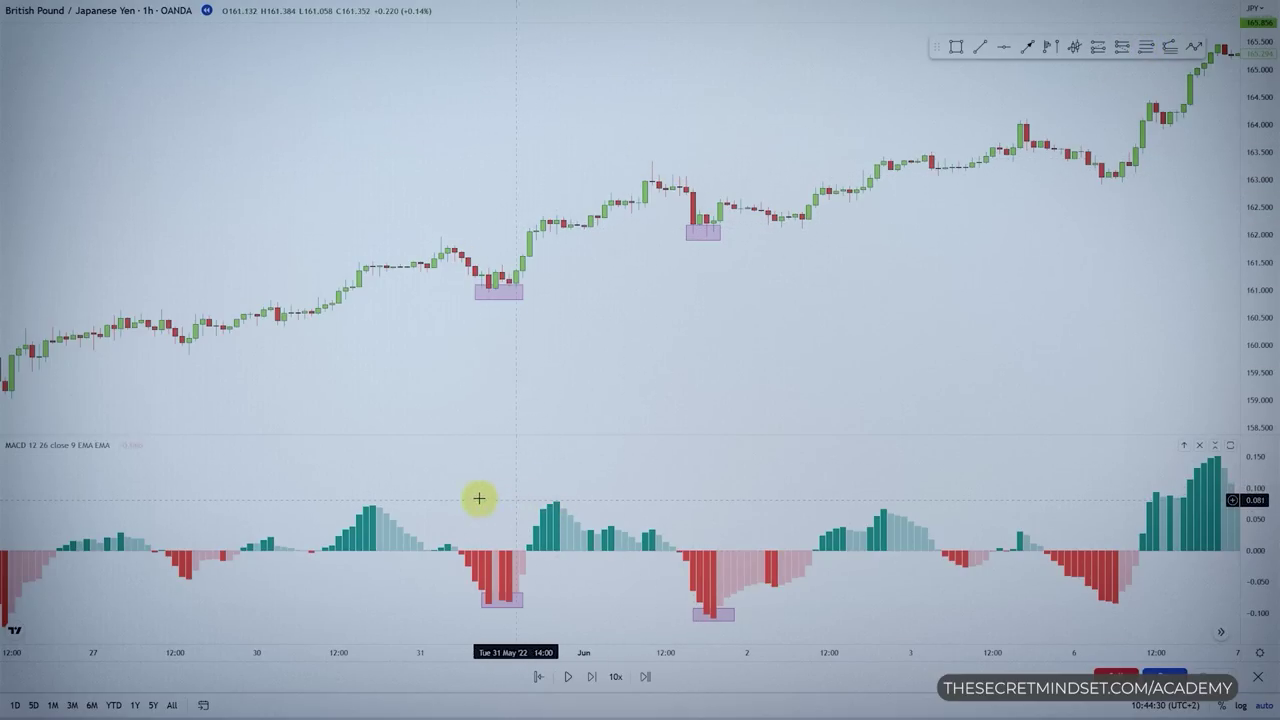
# - Draw a Fibonacci retracement on the GBP/JPY 1-hour chart from the 31 May 2022 low at 160.910 up to 163.324
pyautogui.click(1144, 46)
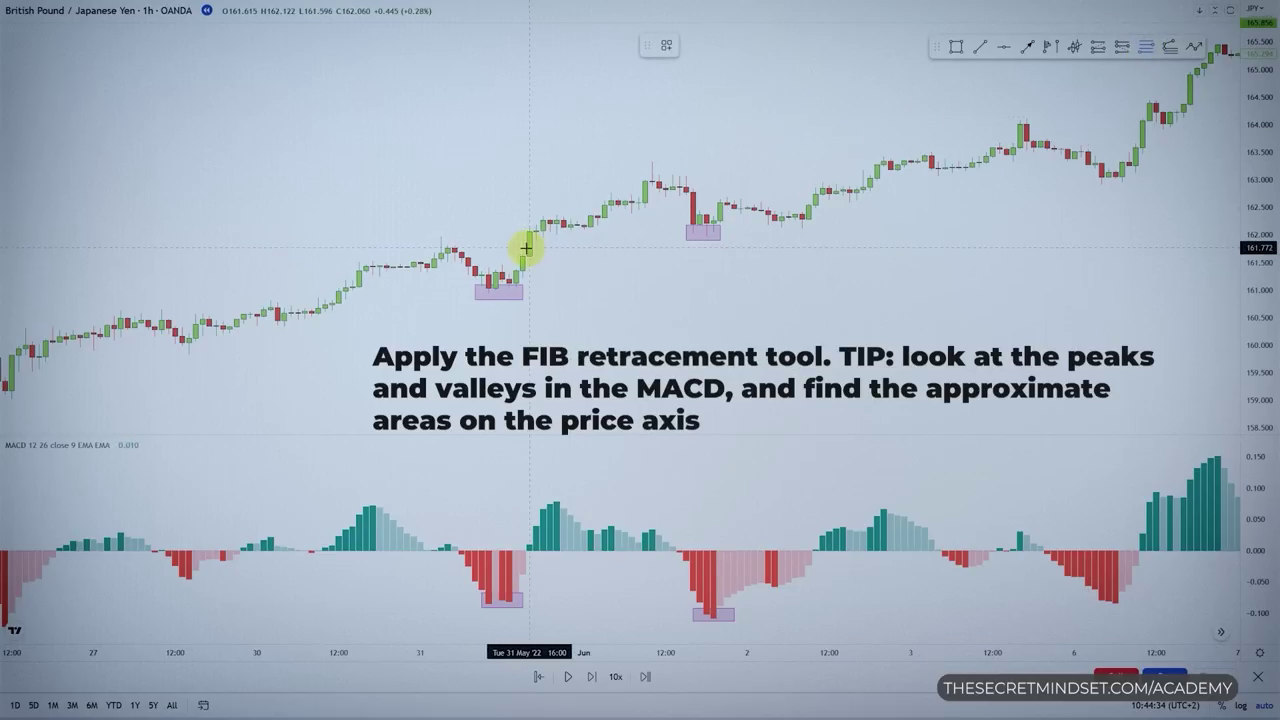
pyautogui.click(489, 293)
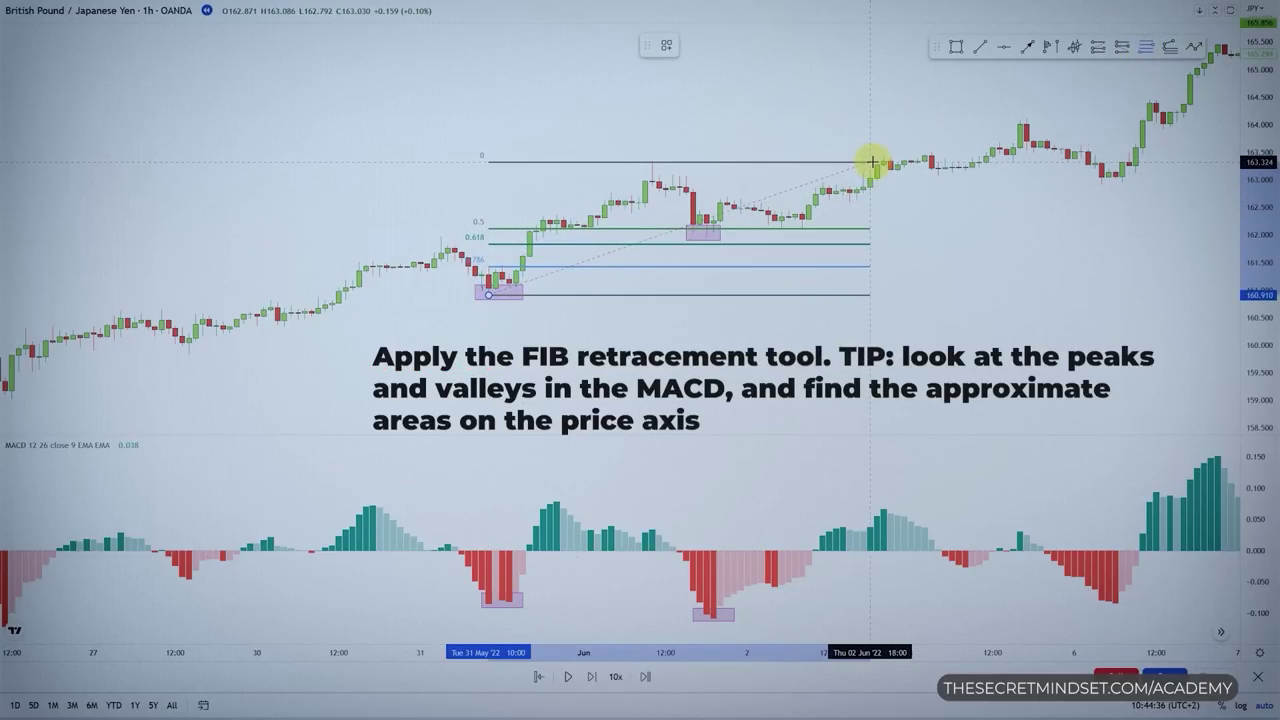
pyautogui.click(853, 270)
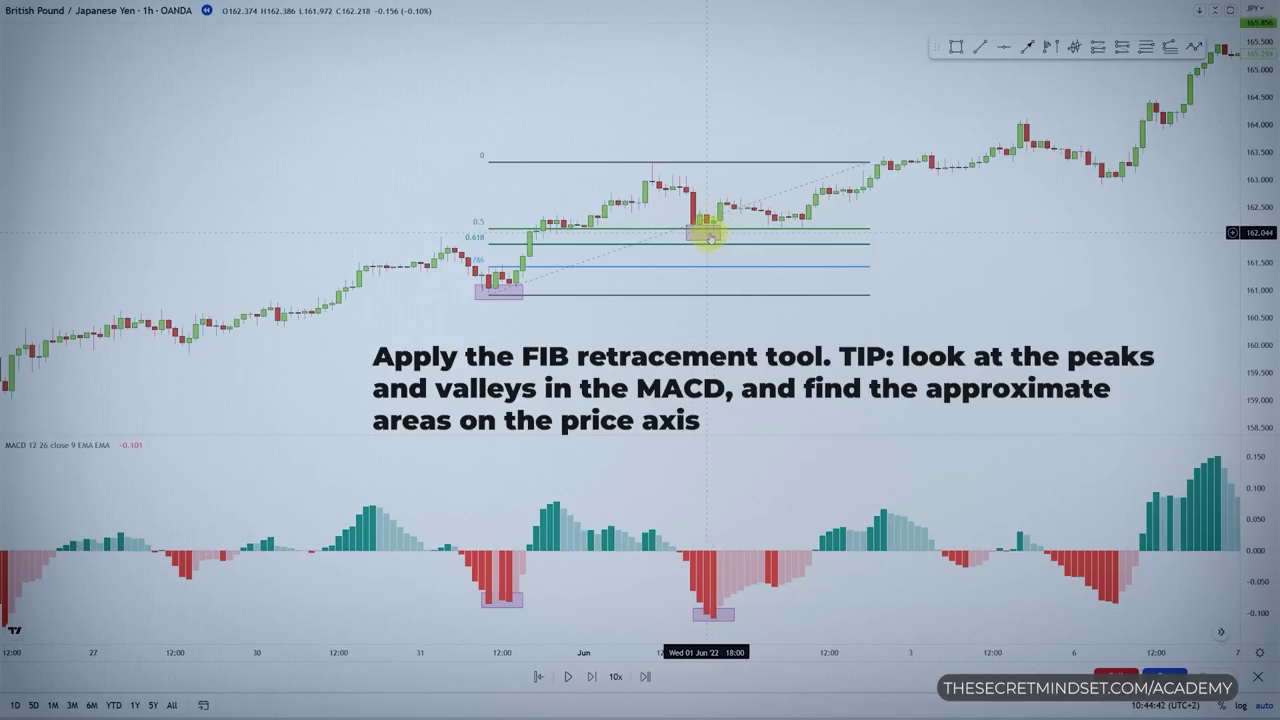
# - Compare the marked price lows of 31 May and 1 June with the marked MACD histogram lows
pyautogui.click(499, 299)
pyautogui.click(489, 297)
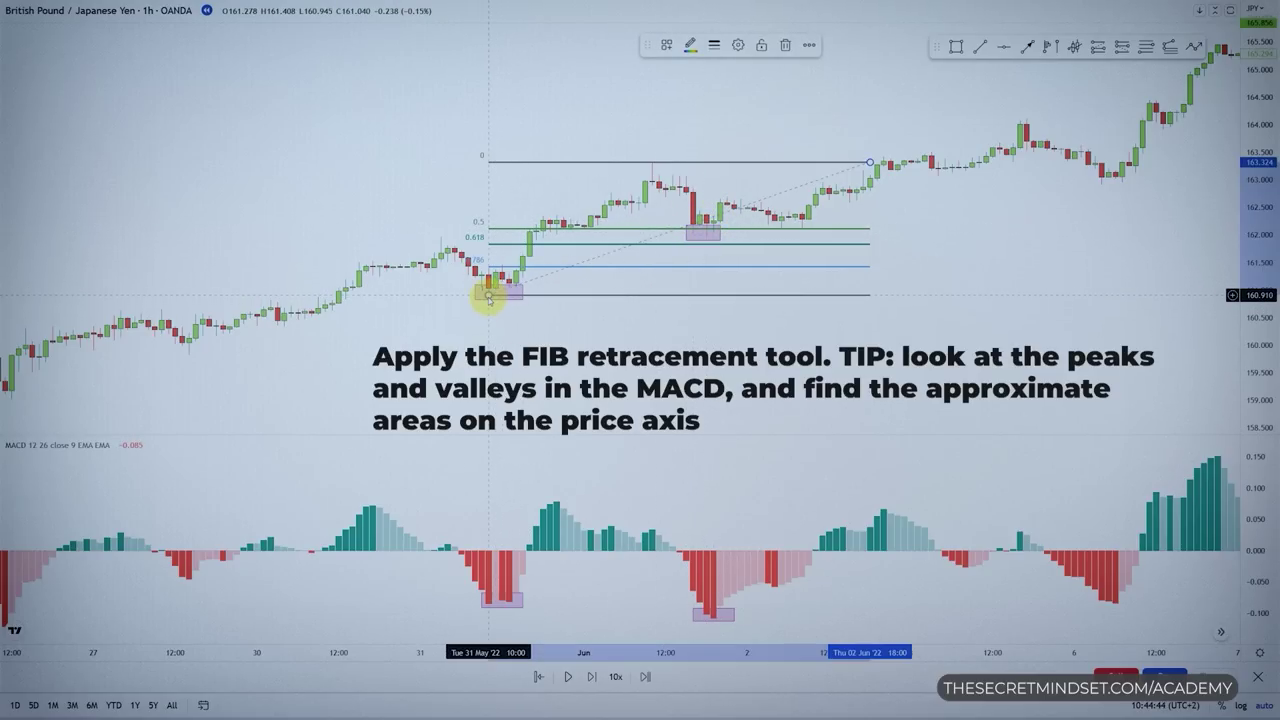
pyautogui.click(493, 590)
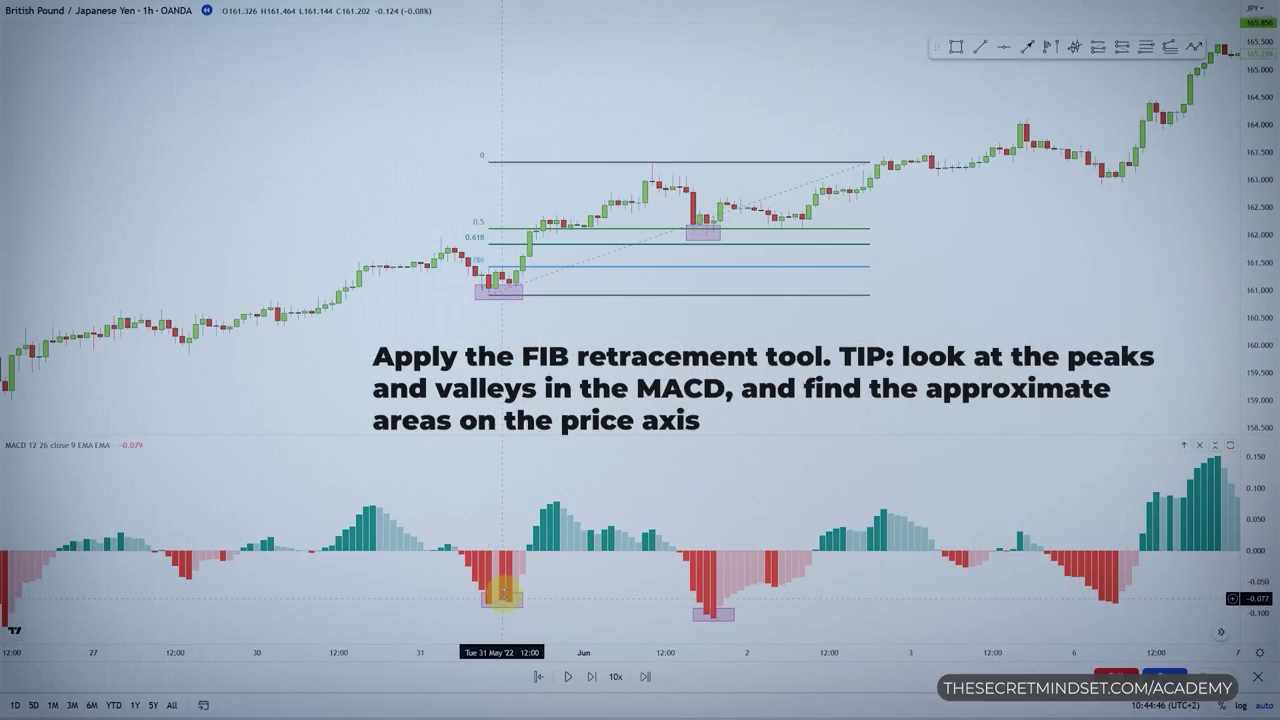
pyautogui.click(714, 613)
pyautogui.click(499, 602)
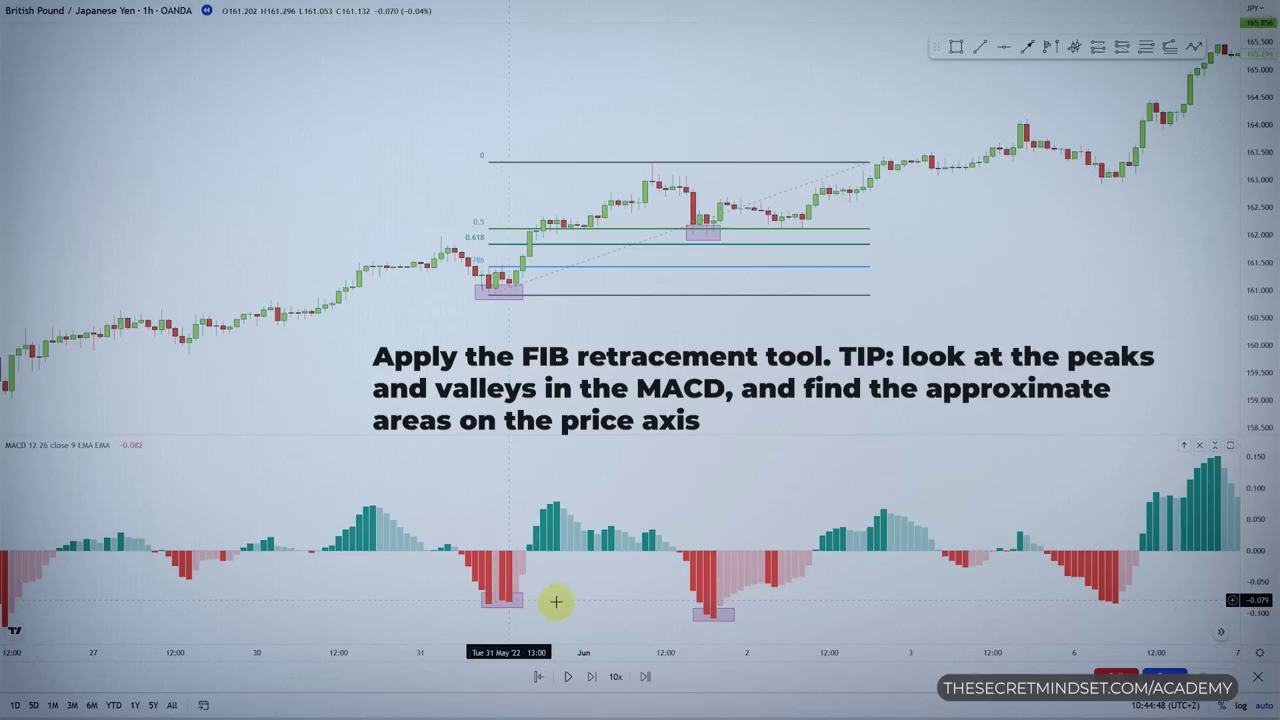
pyautogui.click(494, 601)
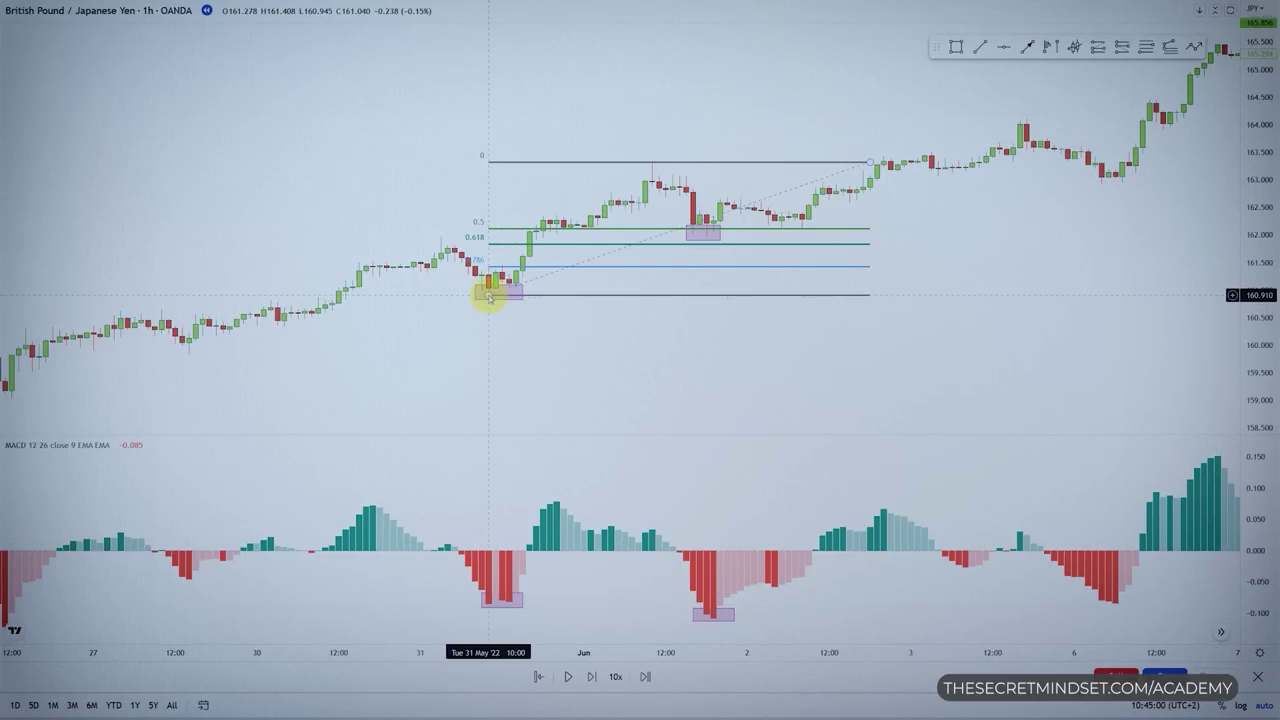
pyautogui.click(700, 239)
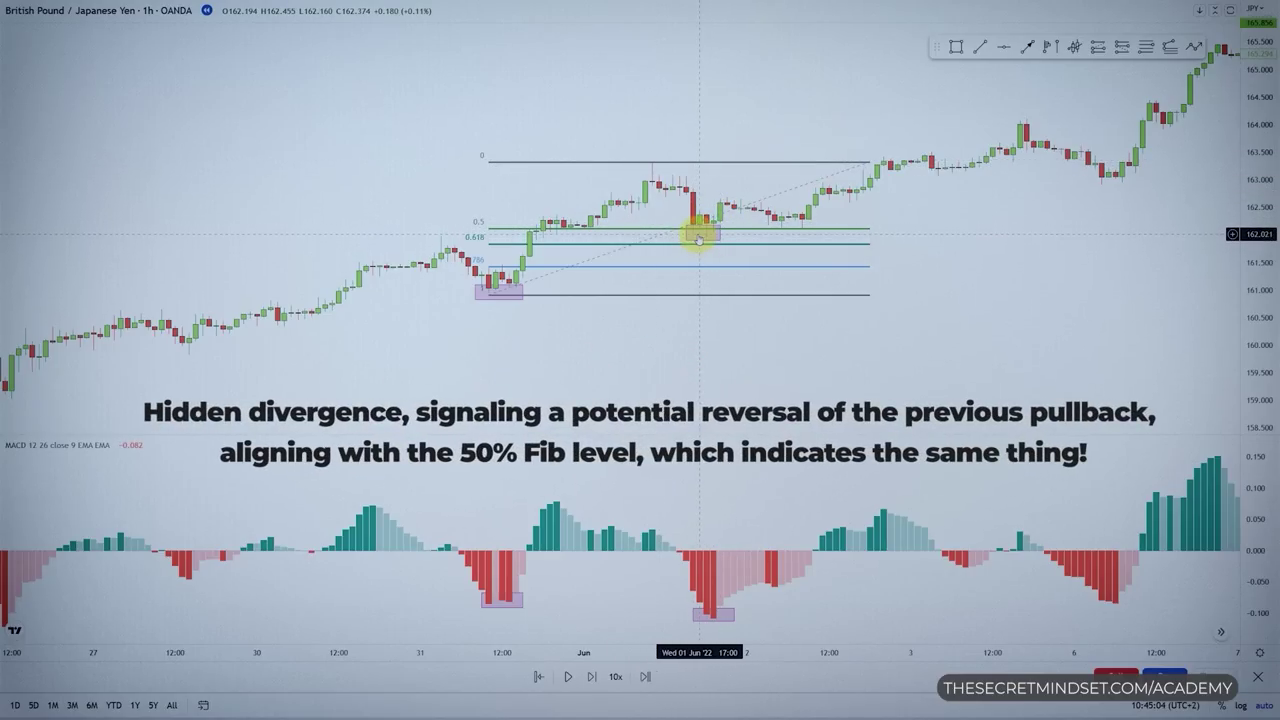
# - Examine the higher low at the 50% Fibonacci level, its candlesticks and the surrounding uptrend
pyautogui.scroll(1, 699, 236)
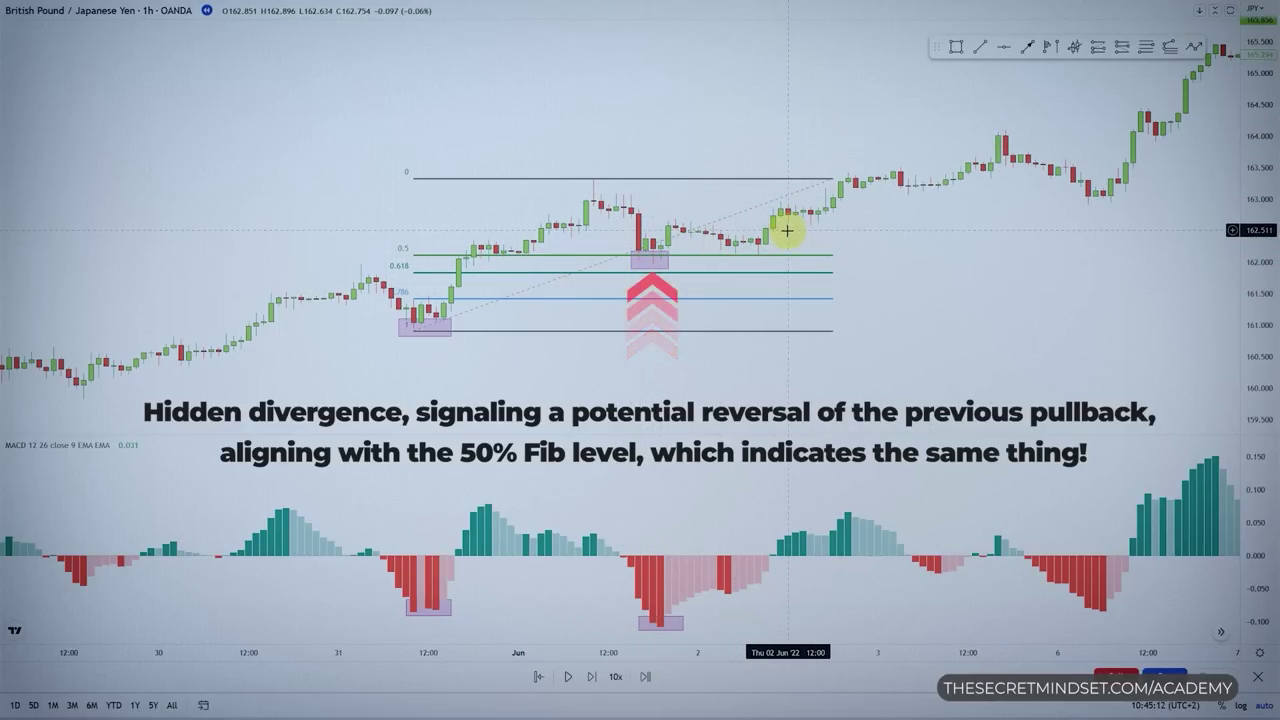
pyautogui.scroll(-3, 908, 363)
pyautogui.moveTo(536, 497); pyautogui.dragTo(564, 507)
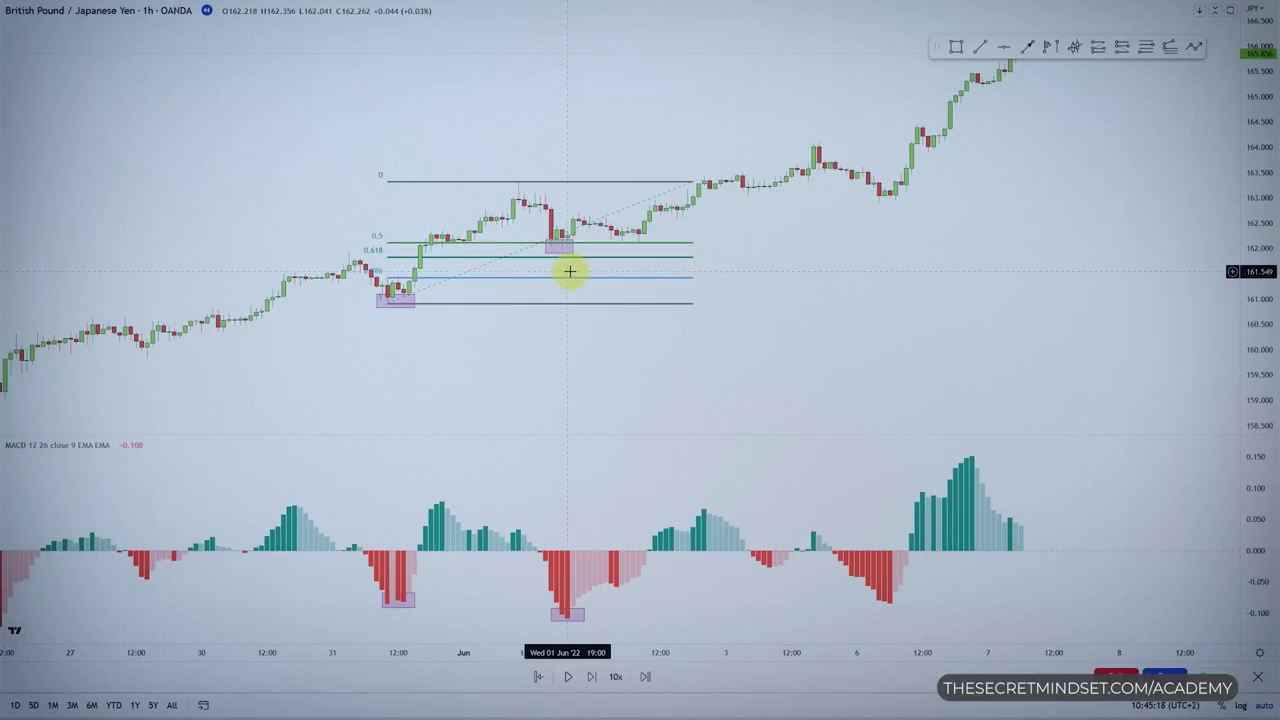
pyautogui.scroll(3, 570, 271)
pyautogui.moveTo(571, 271); pyautogui.dragTo(657, 417)
pyautogui.scroll(3, 778, 411)
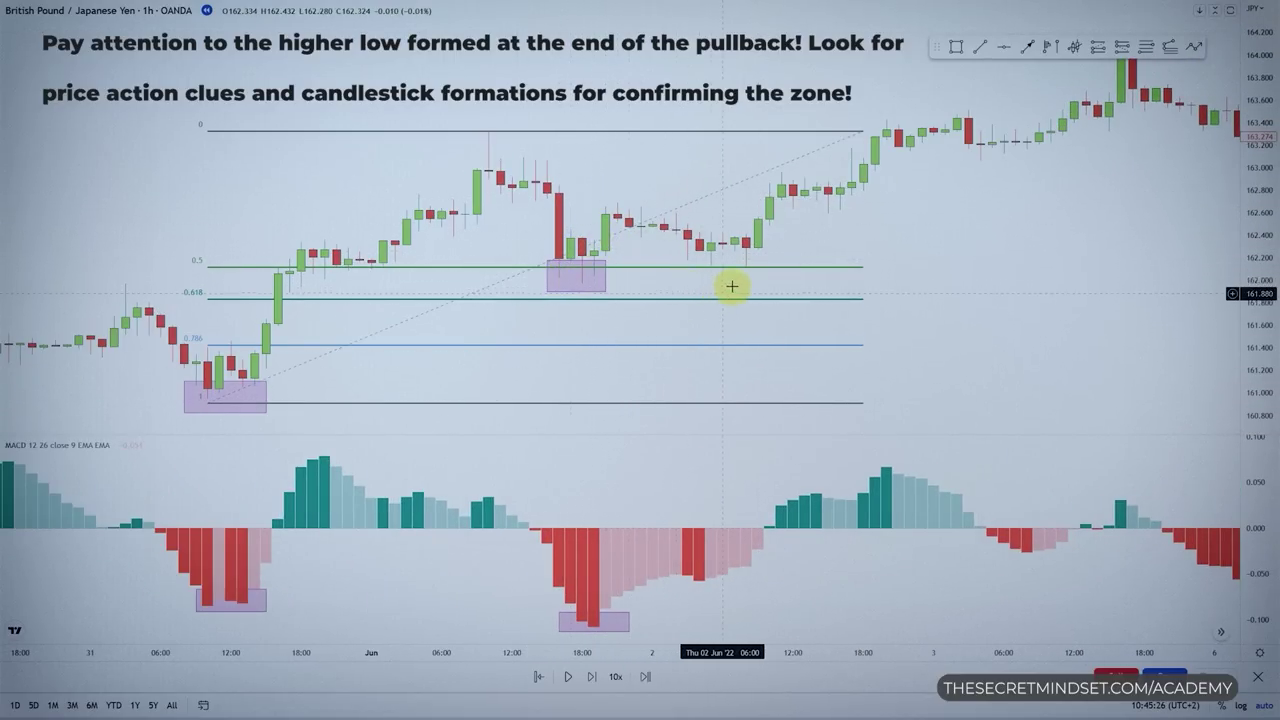
pyautogui.scroll(-1, 611, 297)
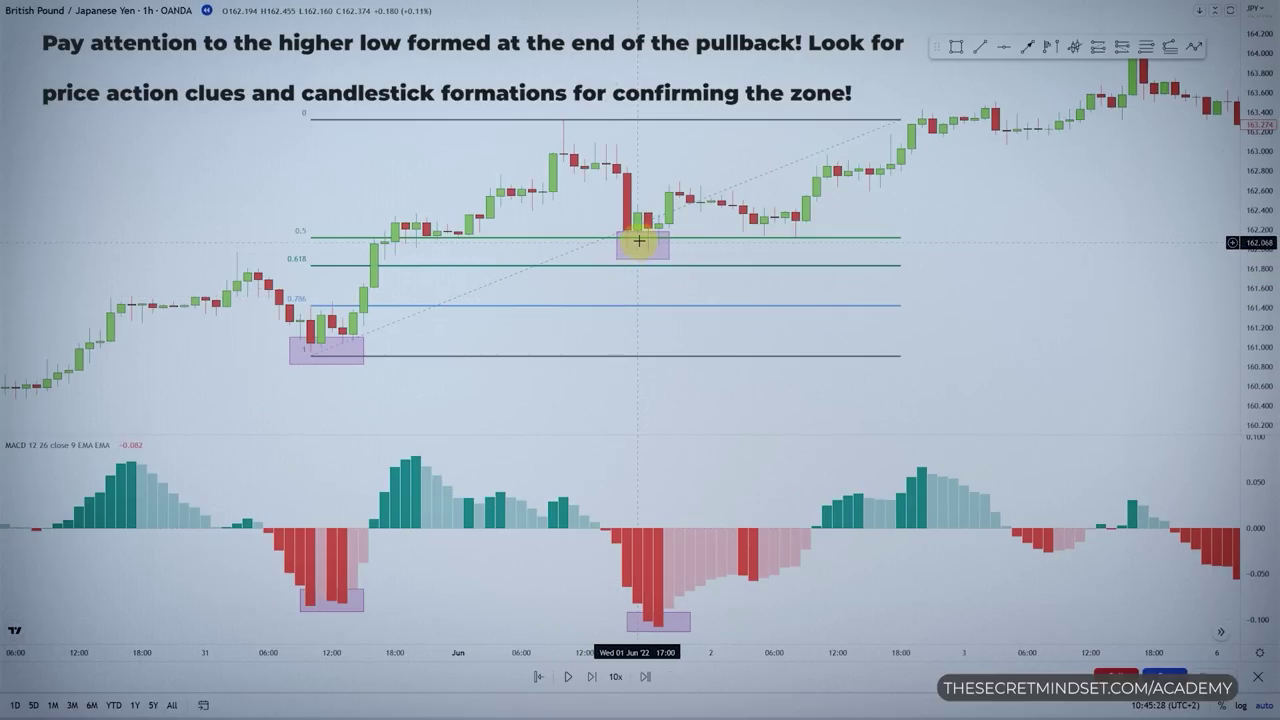
pyautogui.scroll(-3, 639, 241)
pyautogui.moveTo(797, 314); pyautogui.dragTo(537, 469)
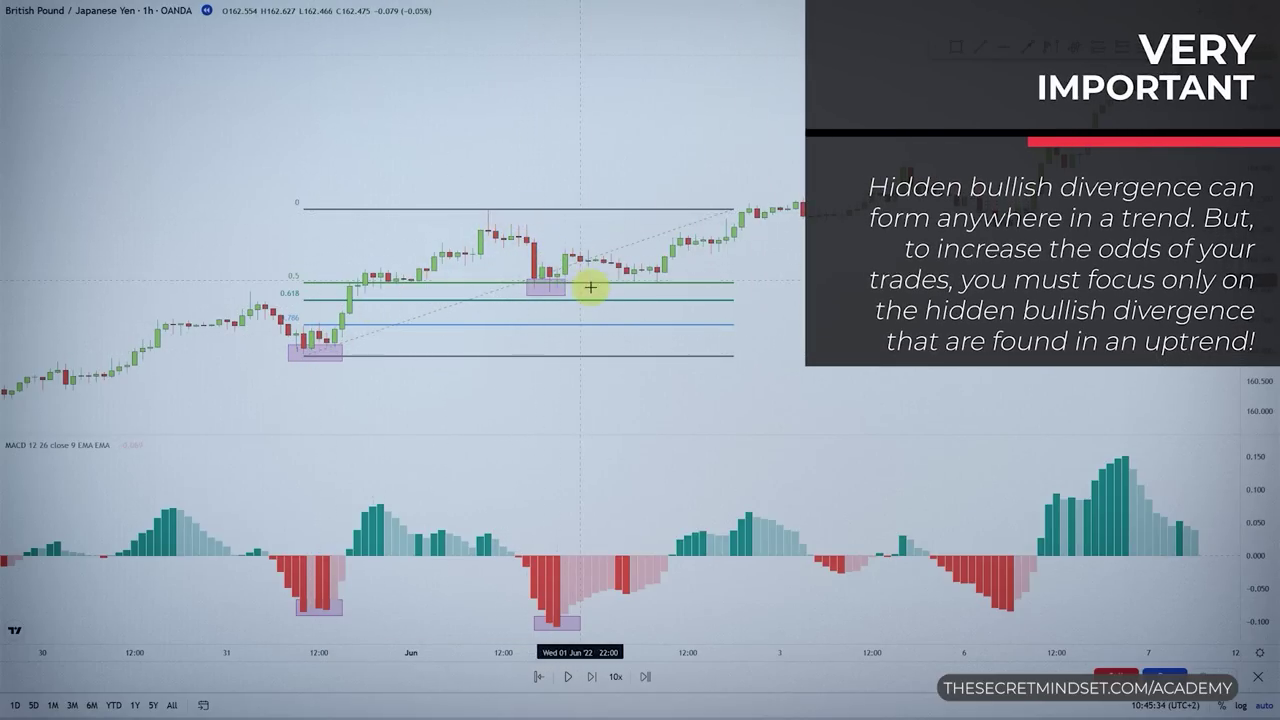
pyautogui.scroll(-3, 593, 287)
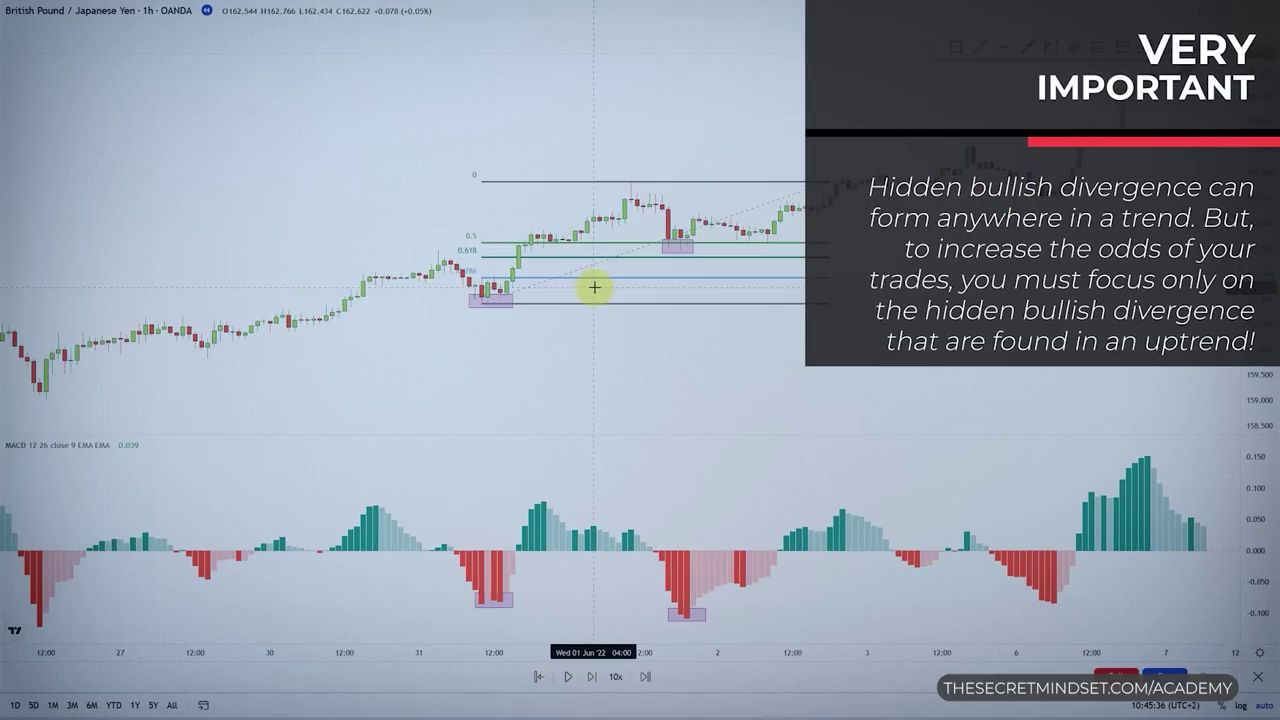
pyautogui.scroll(-2, 594, 287)
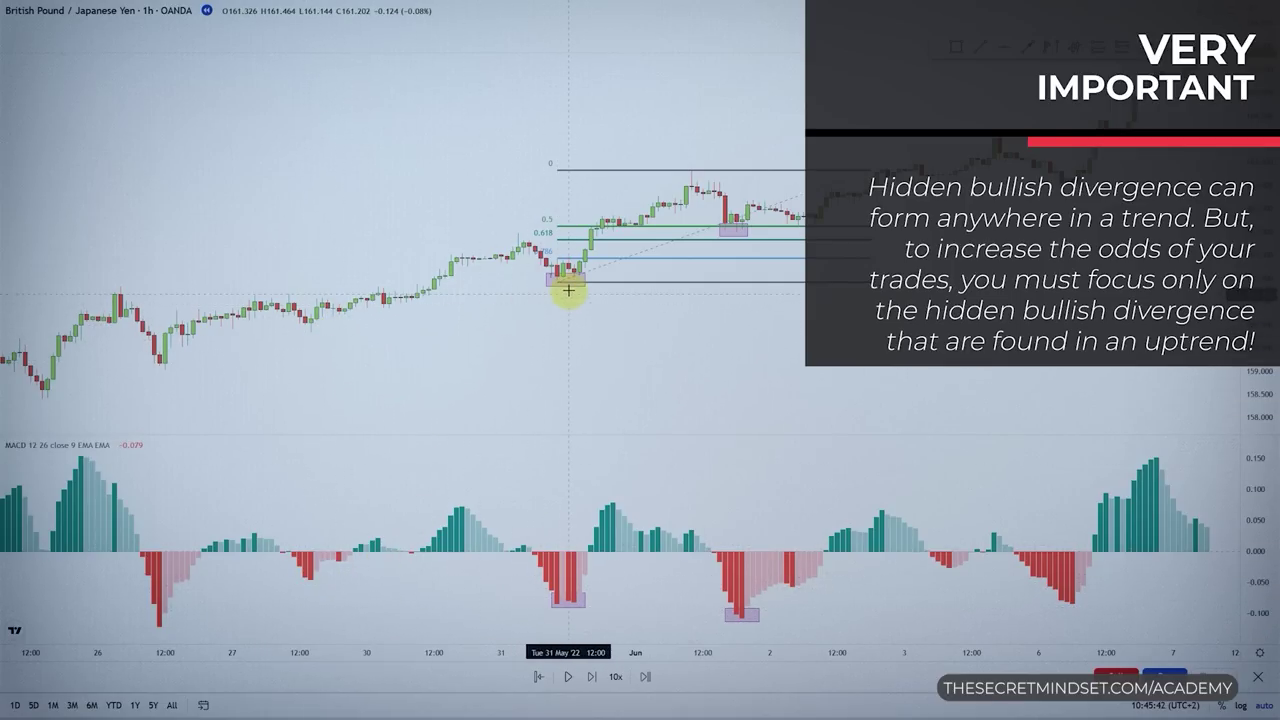
pyautogui.hscroll(5, 620, 375)
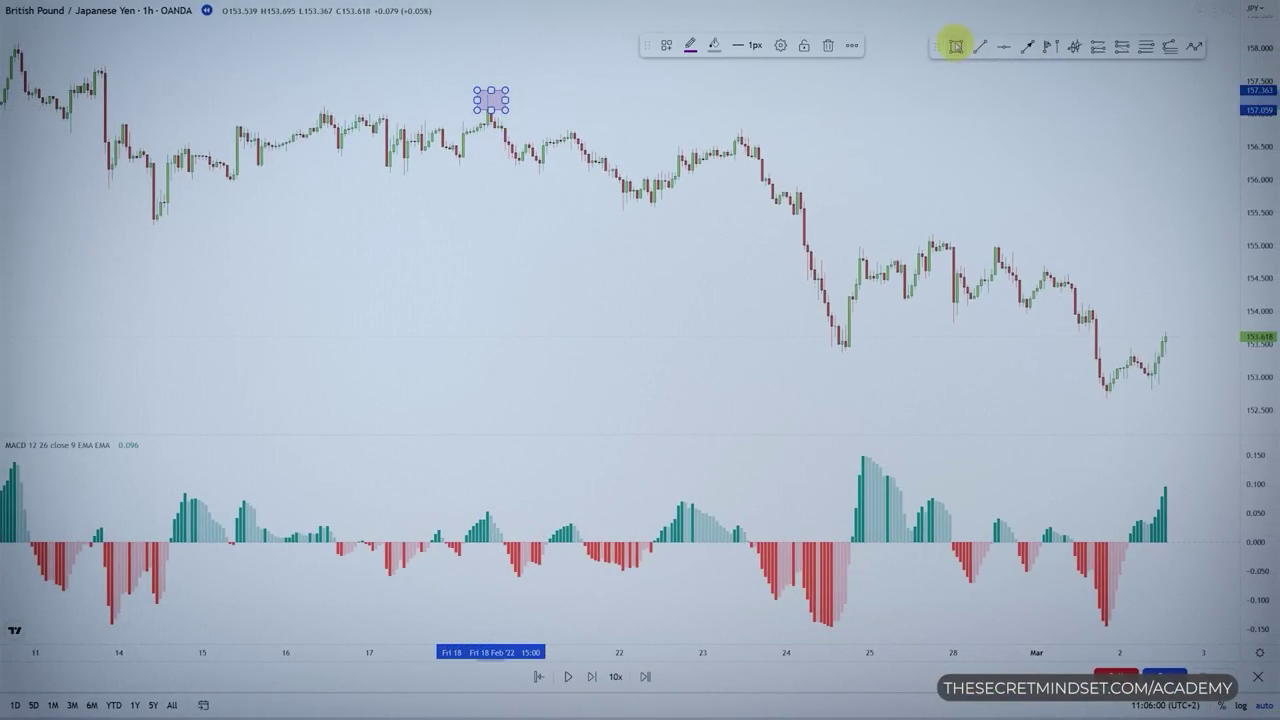
# - Mark the lower price high of 23 February 2022 and the rising MACD histogram peaks of 18 and 22 February with rectangles
pyautogui.click(957, 46)
pyautogui.moveTo(733, 125); pyautogui.dragTo(758, 141)
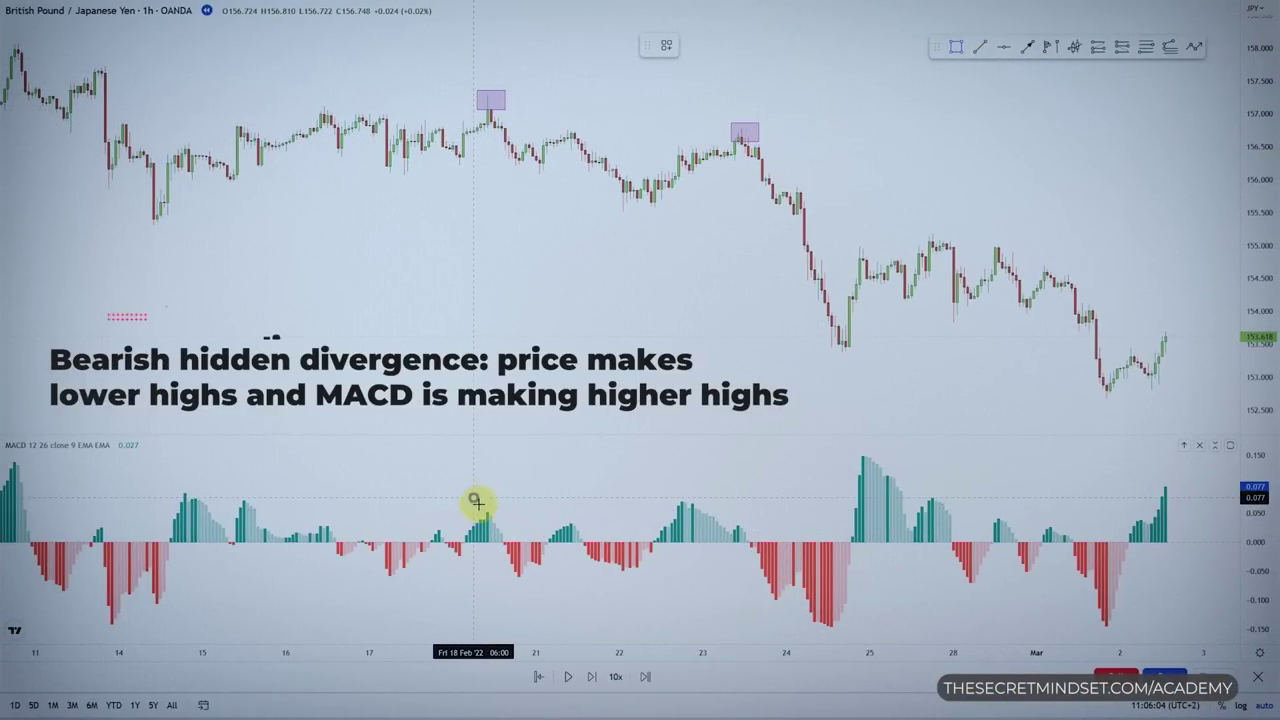
pyautogui.moveTo(508, 518); pyautogui.dragTo(515, 495)
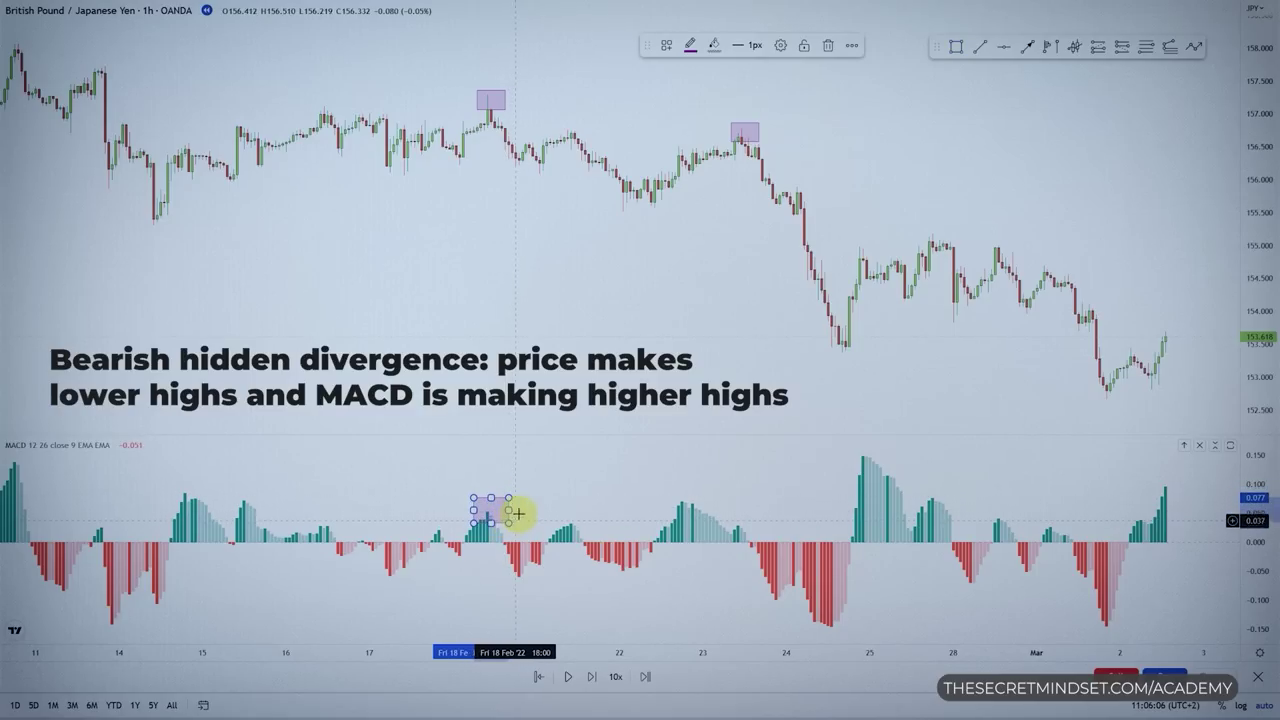
pyautogui.click(994, 94)
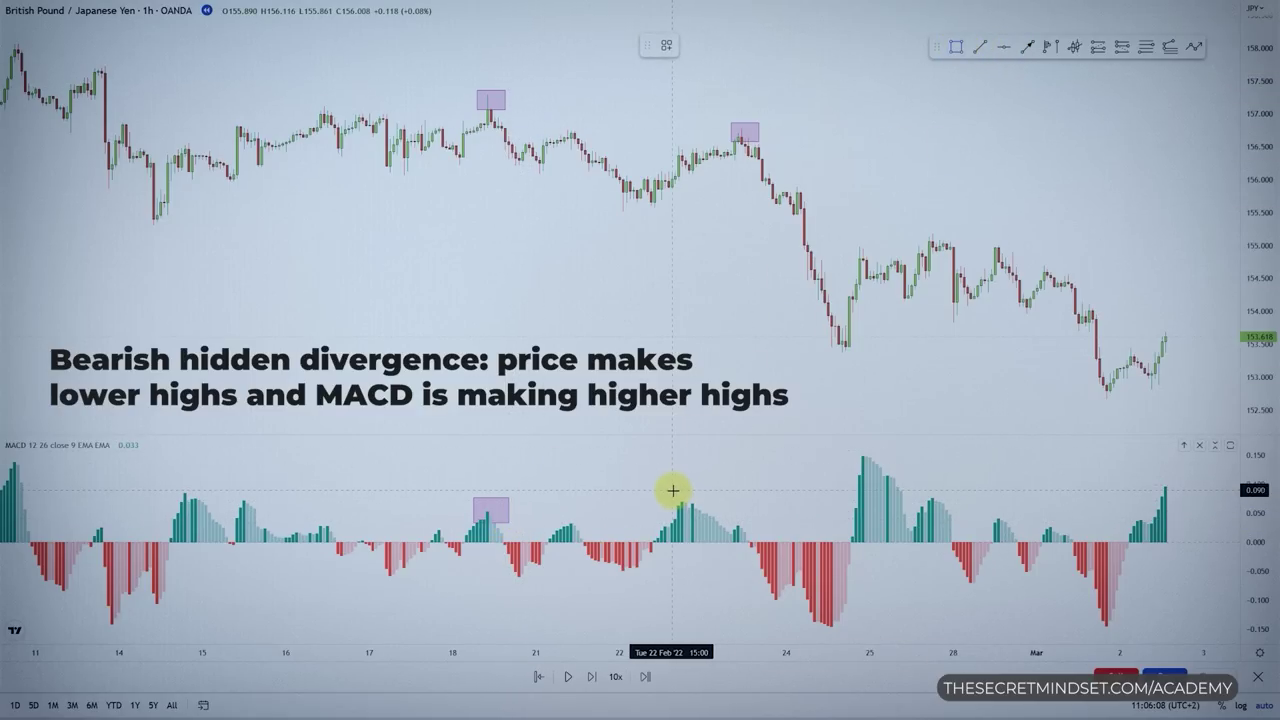
pyautogui.click(703, 511)
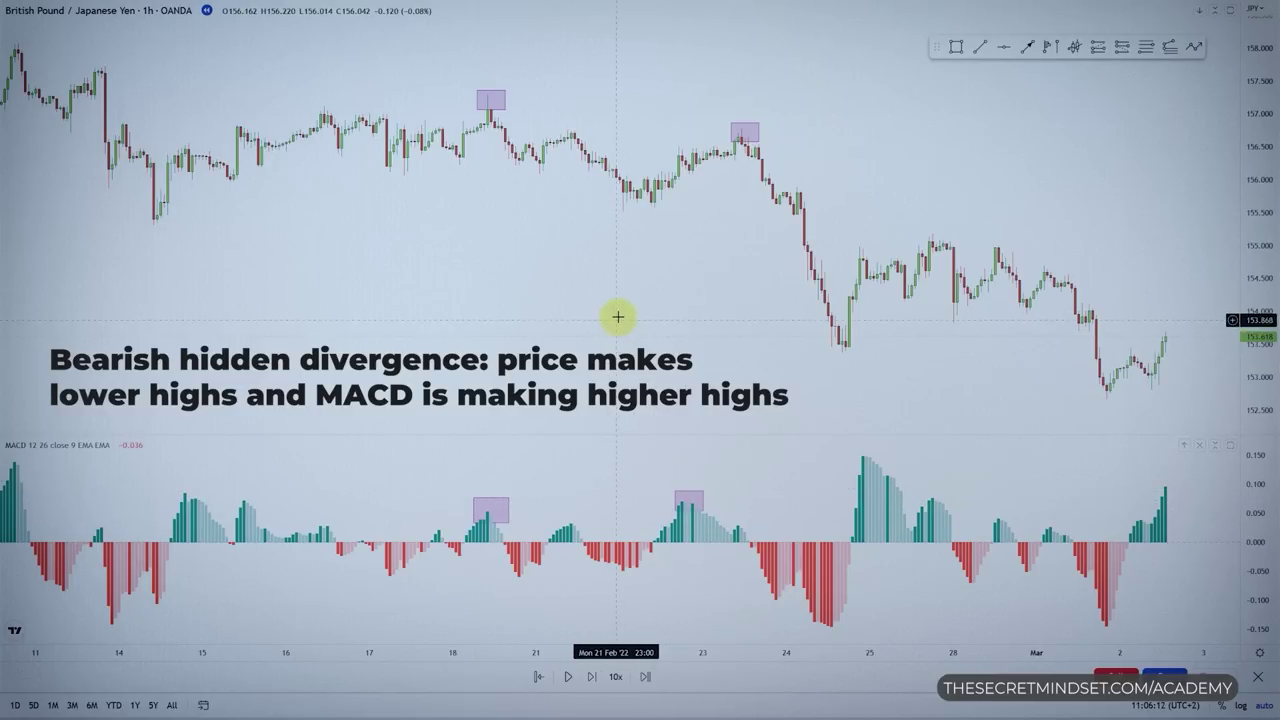
# - Draw a Fibonacci retracement from the 18 February price high at 157.287 down to 155.501
pyautogui.scroll(-1, 617, 317)
pyautogui.moveTo(646, 297); pyautogui.dragTo(517, 334)
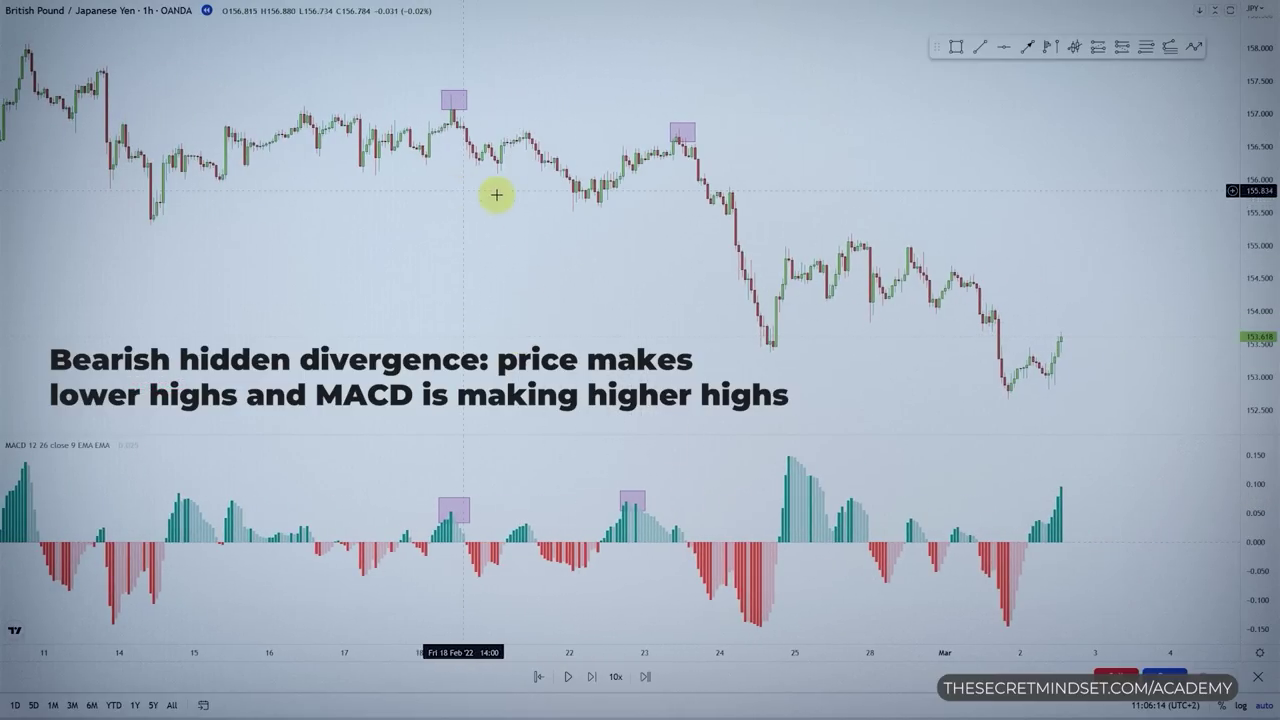
pyautogui.click(1148, 50)
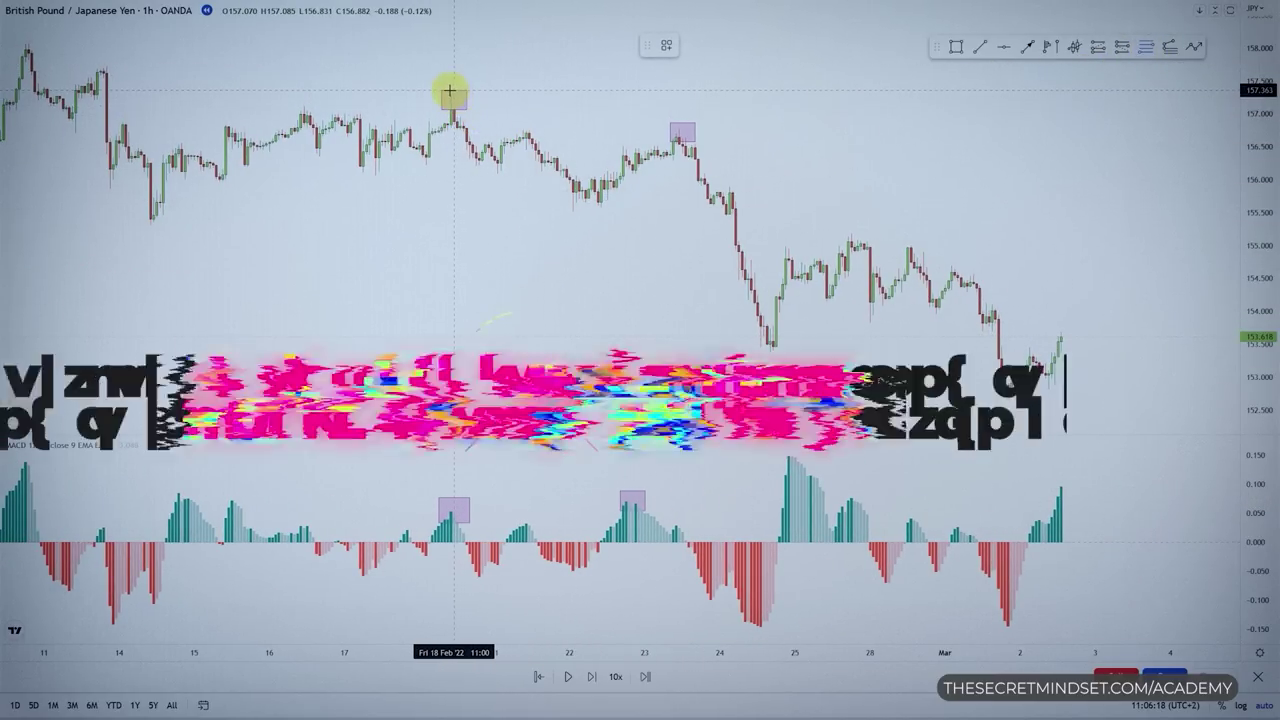
pyautogui.click(449, 96)
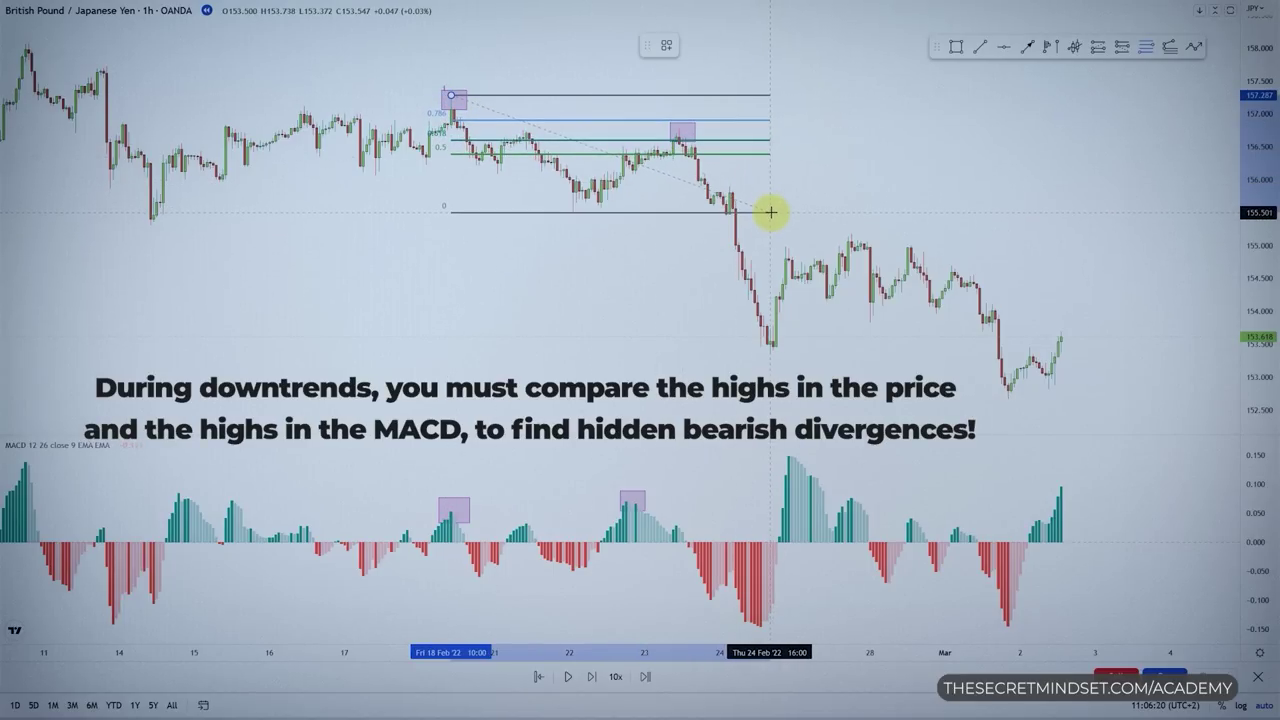
pyautogui.click(769, 211)
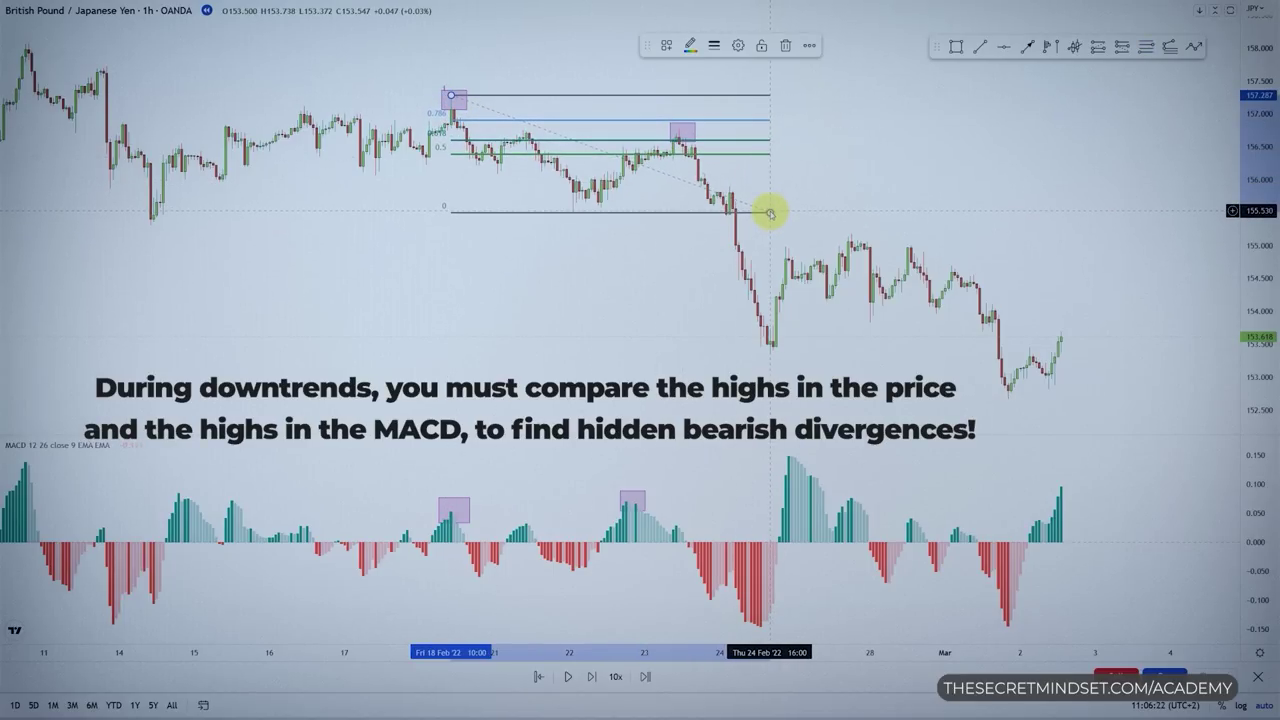
pyautogui.click(430, 113)
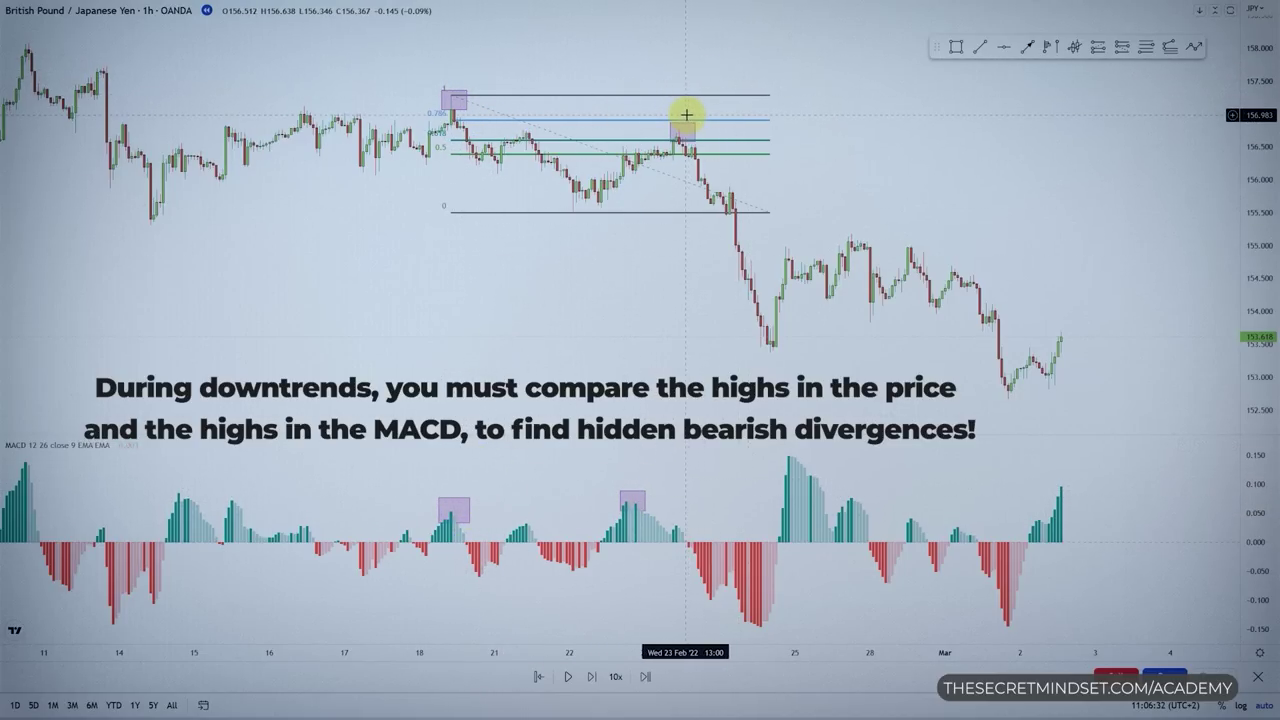
# - Move the Fibonacci retracement's lower anchor slightly up to line up with the 22 February swing low
pyautogui.scroll(2, 553, 328)
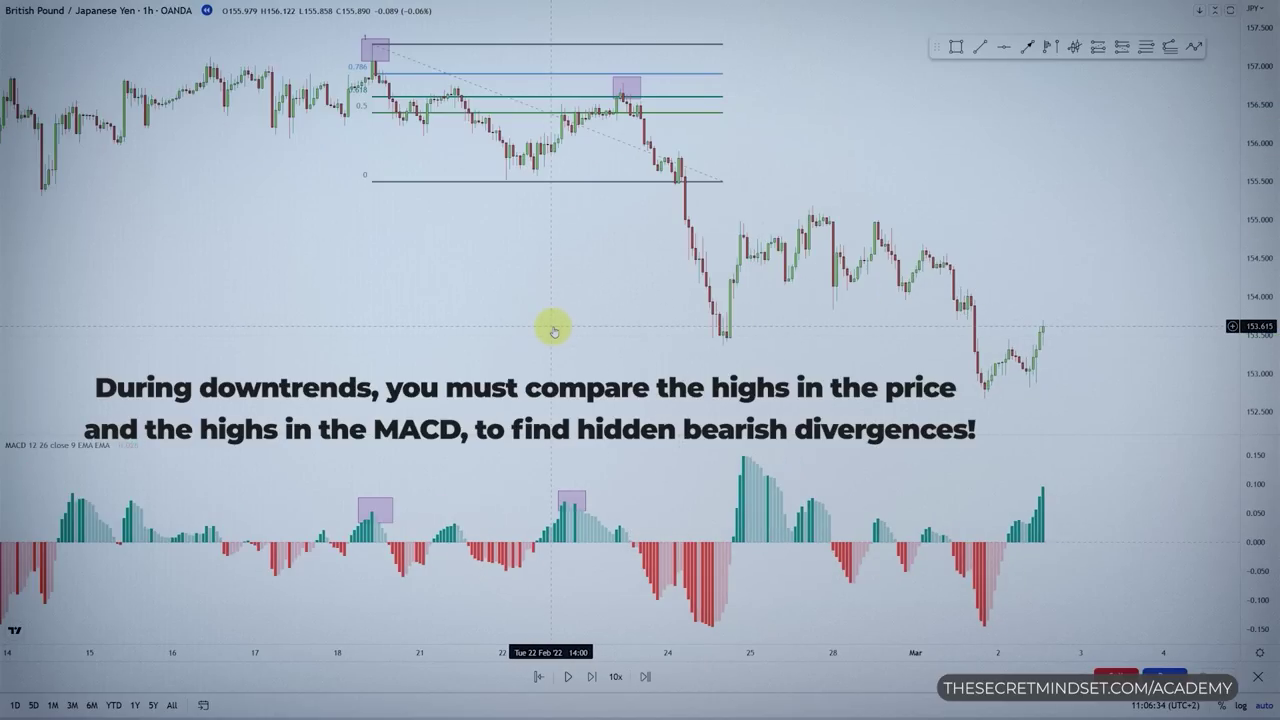
pyautogui.click(342, 149)
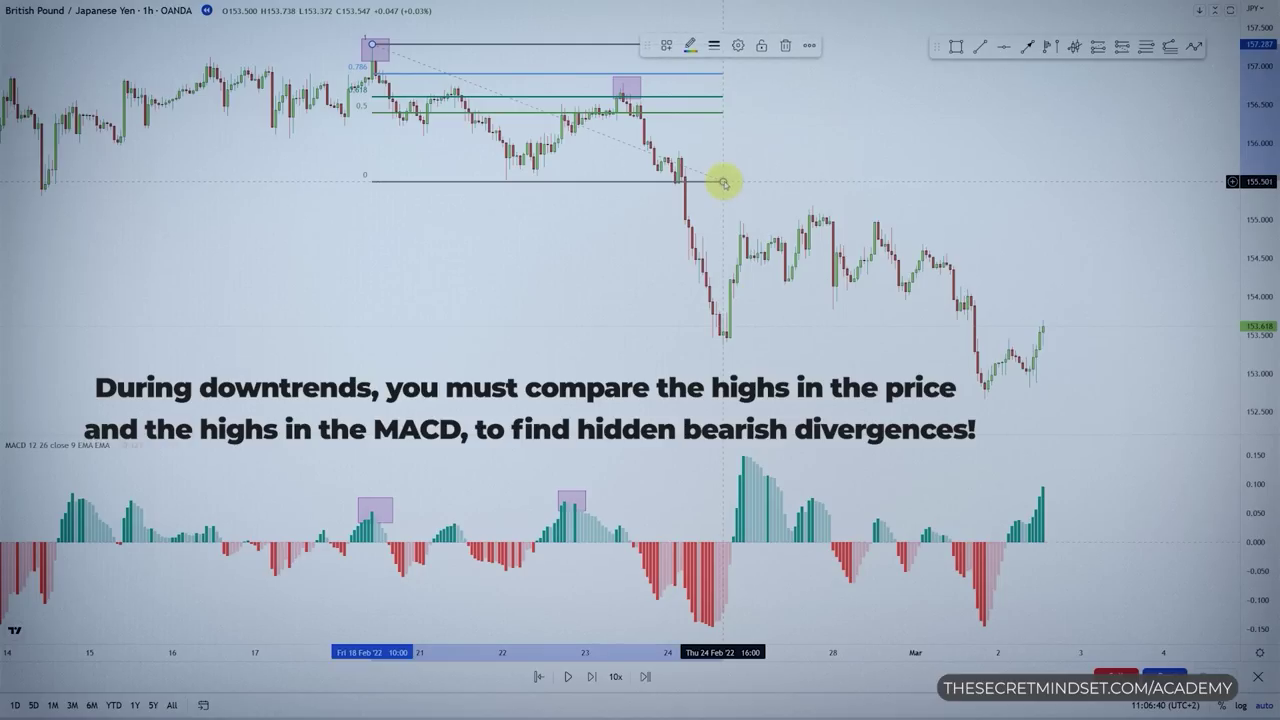
pyautogui.moveTo(724, 184); pyautogui.dragTo(724, 179)
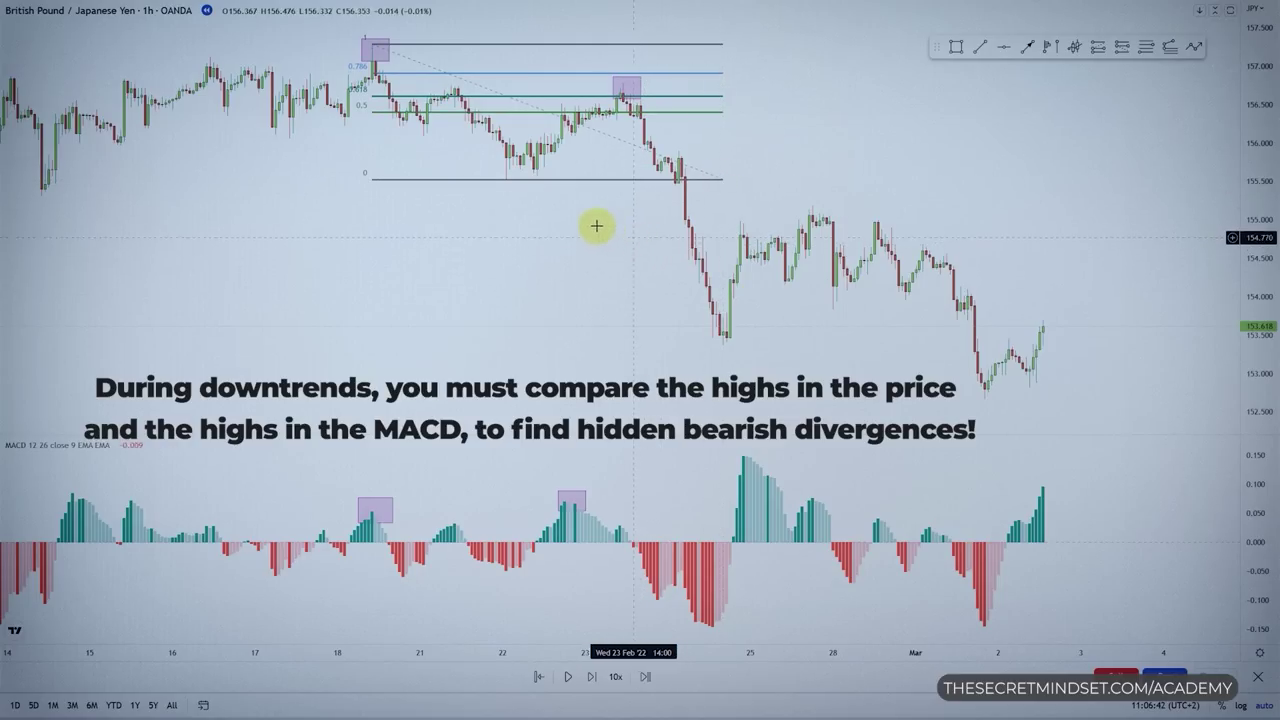
pyautogui.click(378, 48)
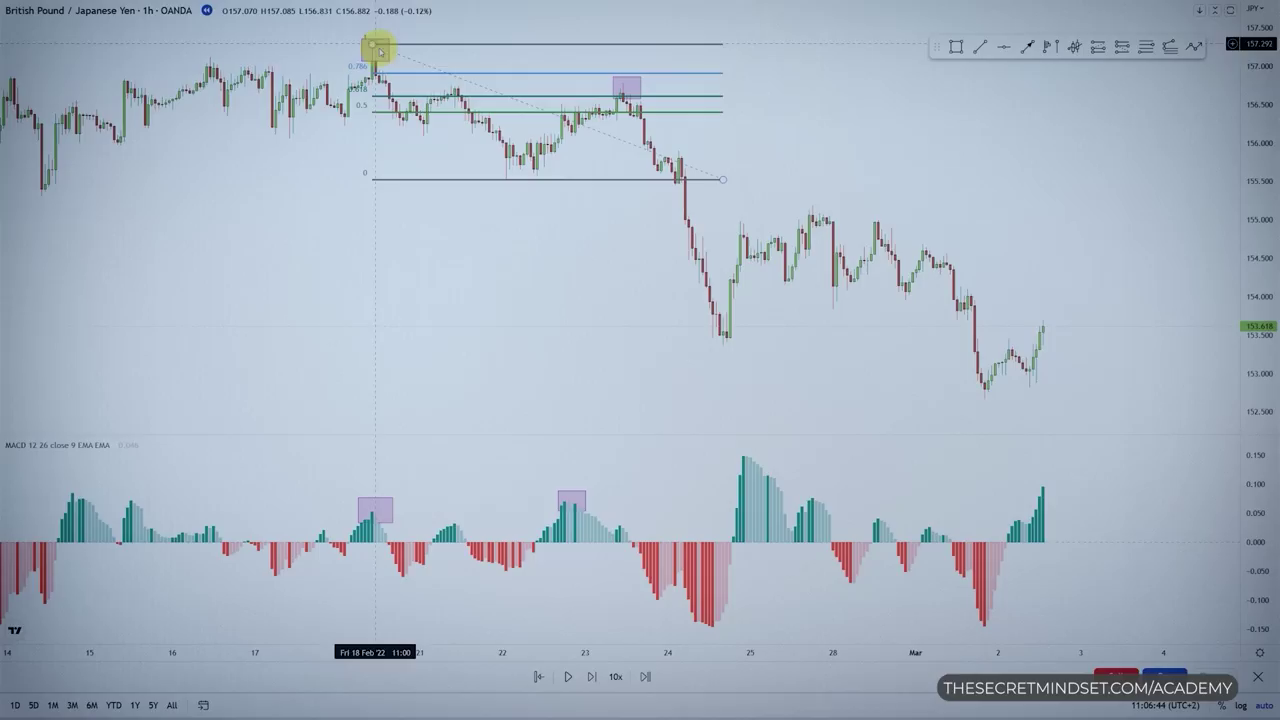
pyautogui.click(383, 585)
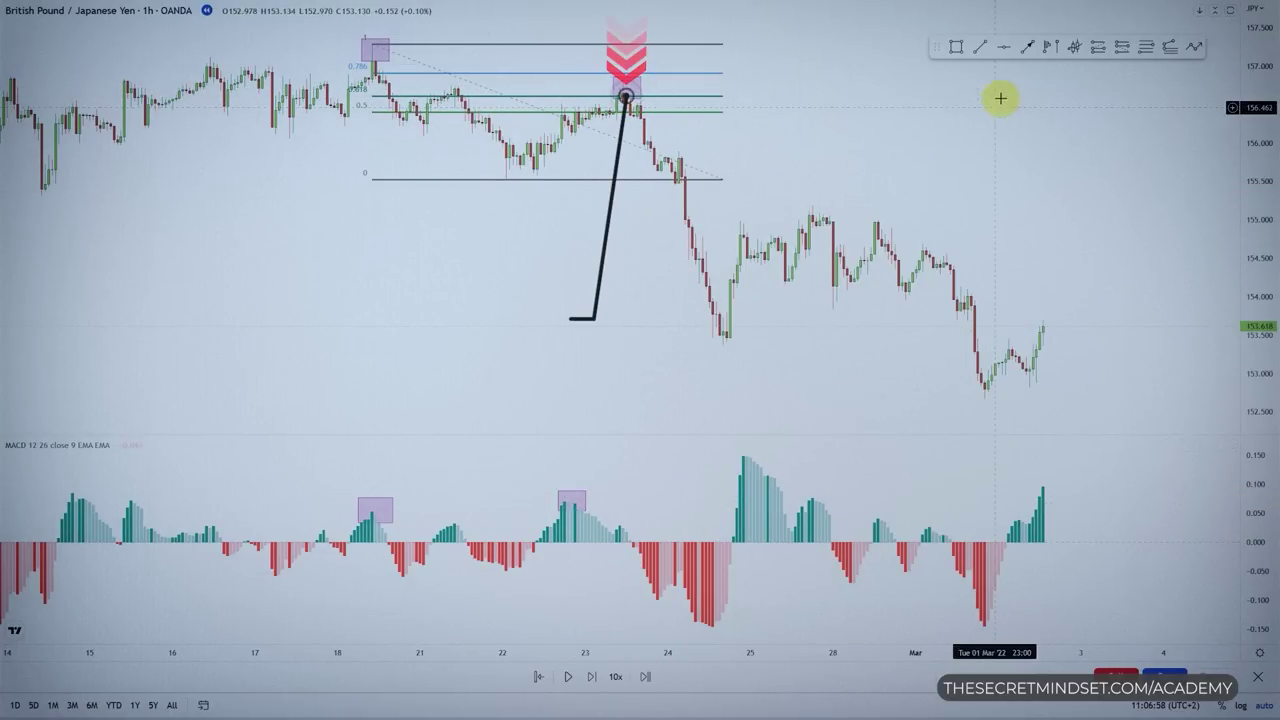
# - Mark the 25 February price high and tallest MACD peak with rectangles, and draw a Fibonacci retracement from the 23 February high to the following low
pyautogui.click(956, 46)
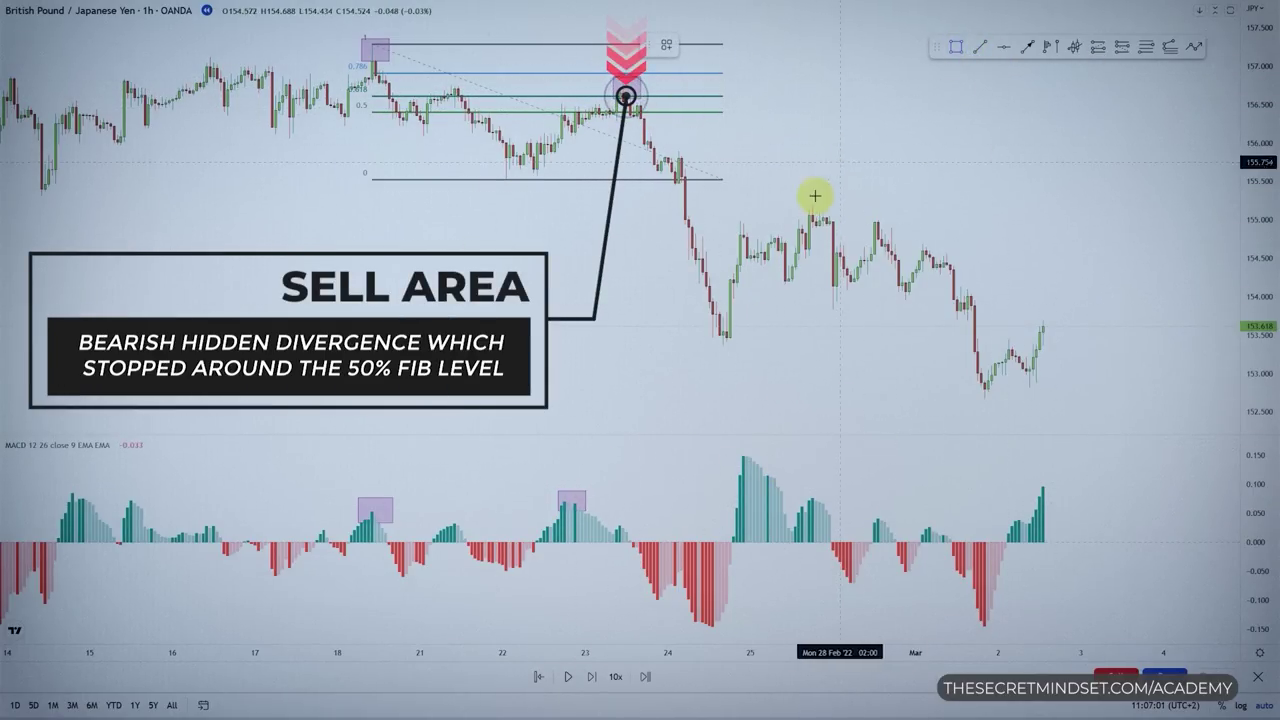
pyautogui.moveTo(806, 198); pyautogui.dragTo(827, 222)
pyautogui.moveTo(735, 446); pyautogui.dragTo(769, 470)
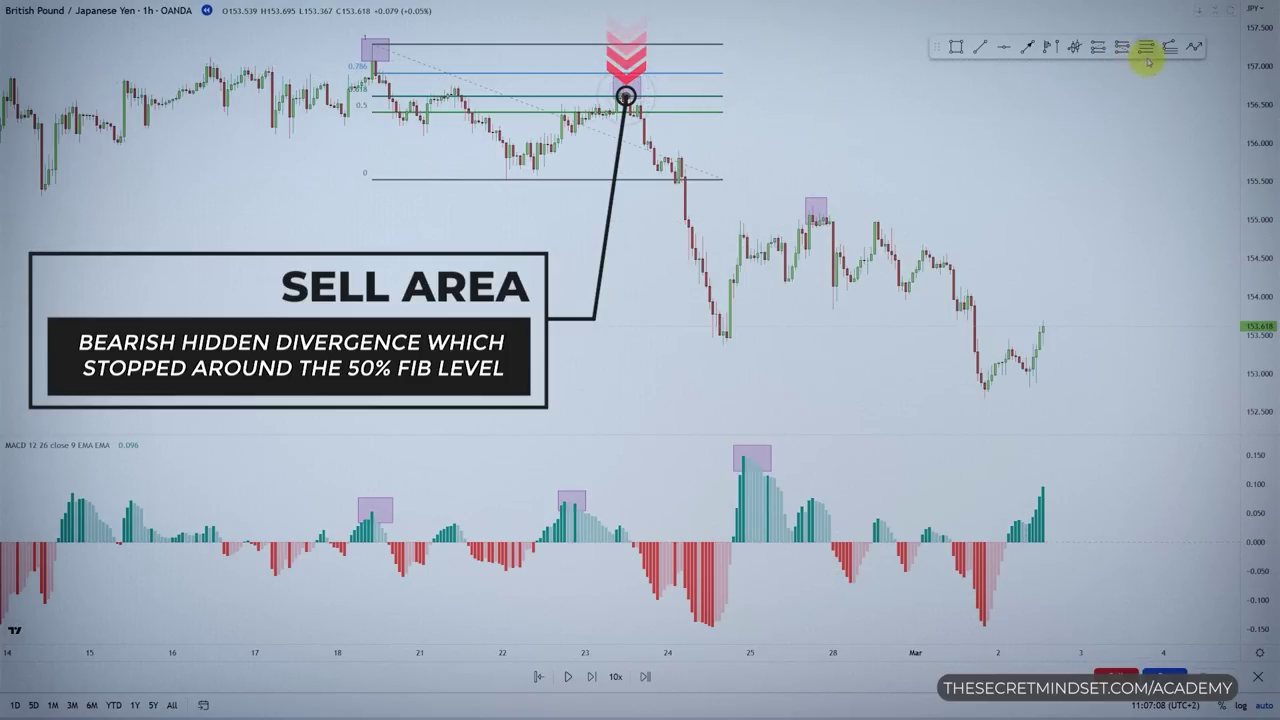
pyautogui.click(620, 79)
pyautogui.click(917, 342)
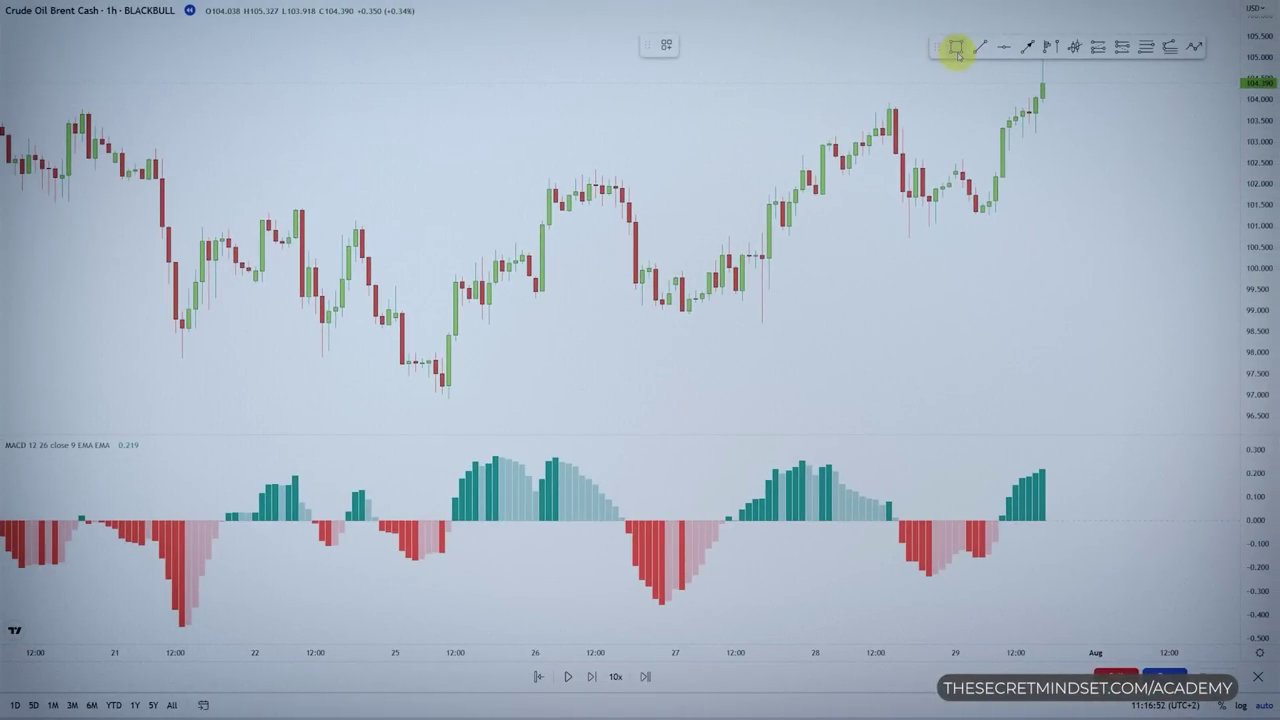
# - Mark the price low of 25 July 2022 on the Brent crude oil 1-hour chart with a rectangle
pyautogui.click(956, 48)
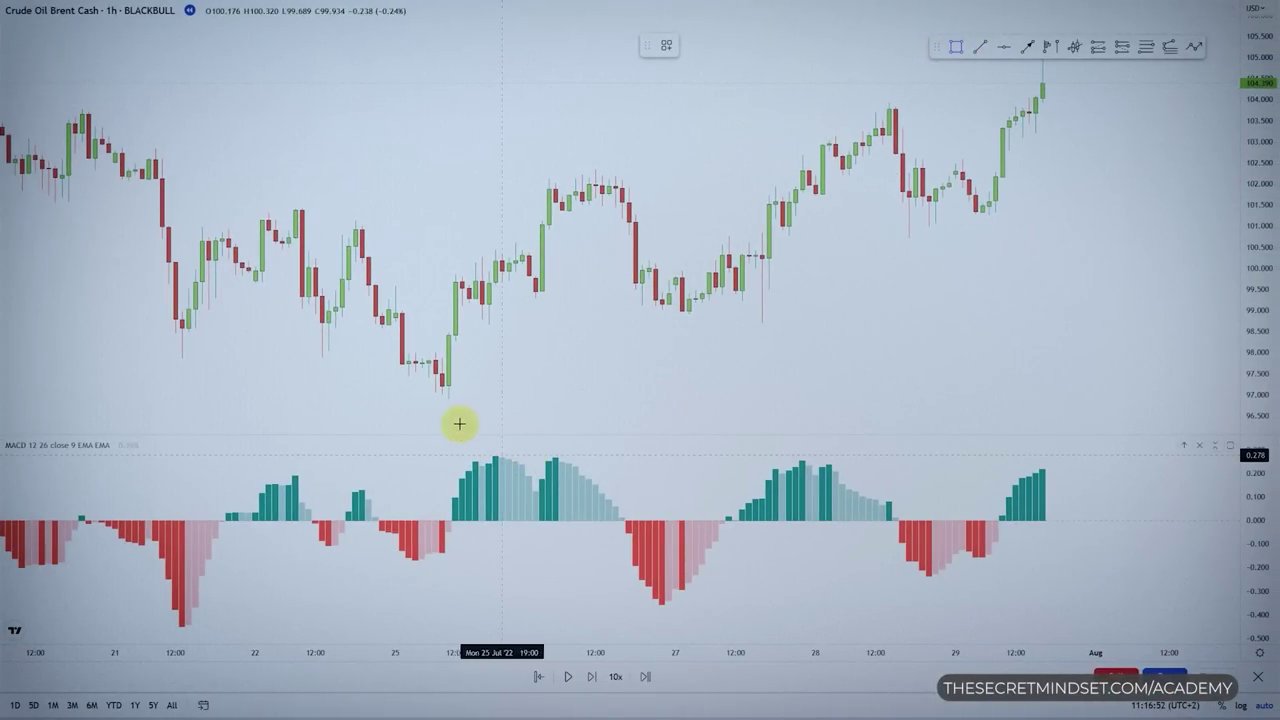
pyautogui.moveTo(435, 380); pyautogui.dragTo(463, 407)
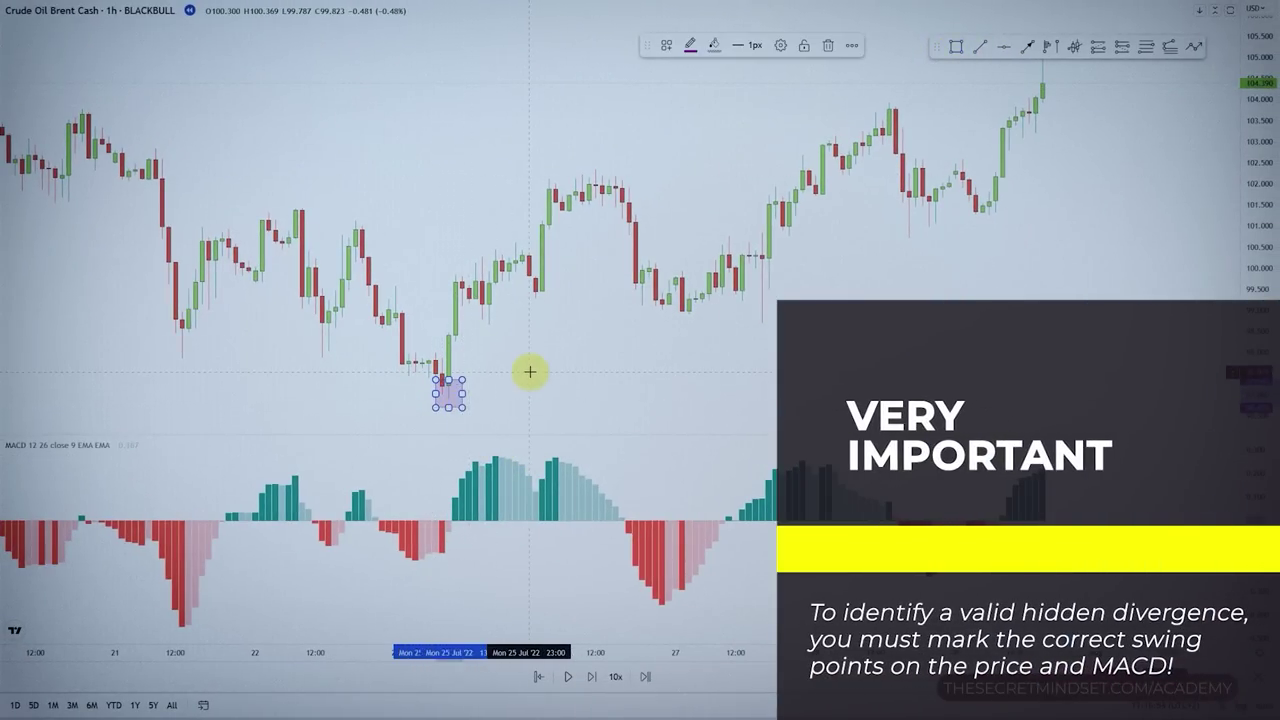
# - Mark the price low around 27 July 2022 and the MACD troughs of 25 July and late 26 July with rectangles
pyautogui.click(995, 25)
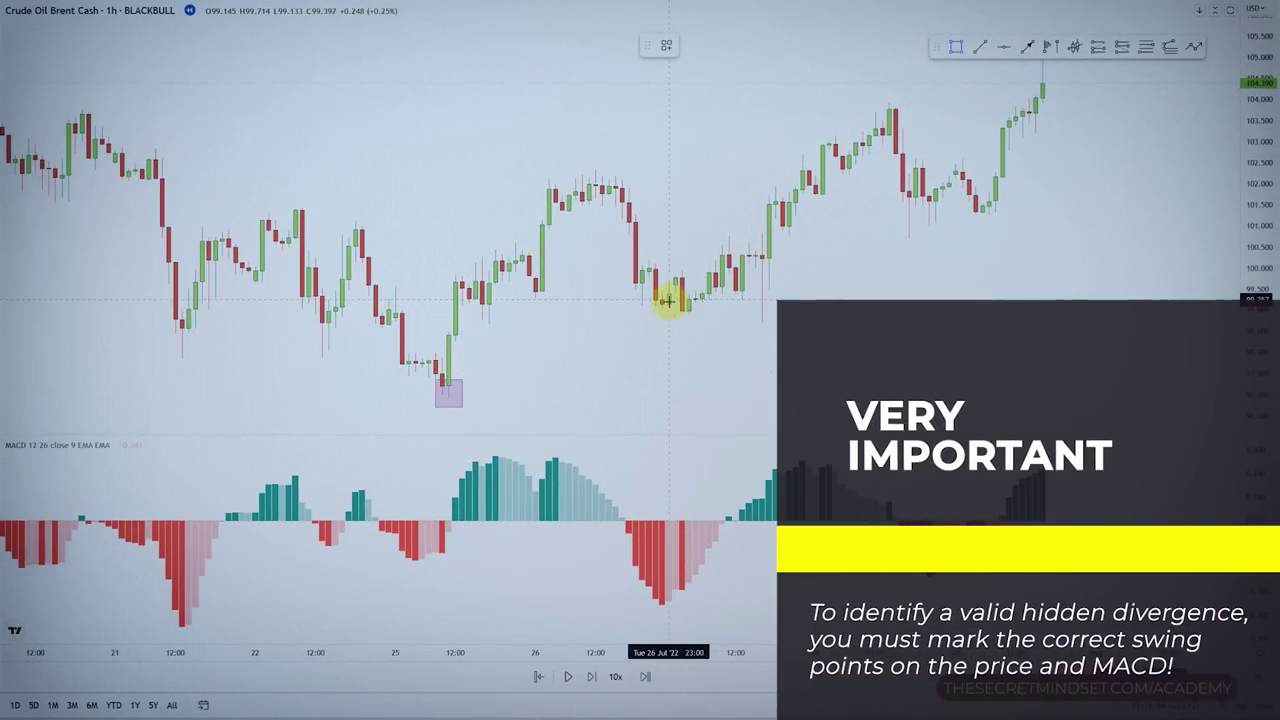
pyautogui.click(956, 48)
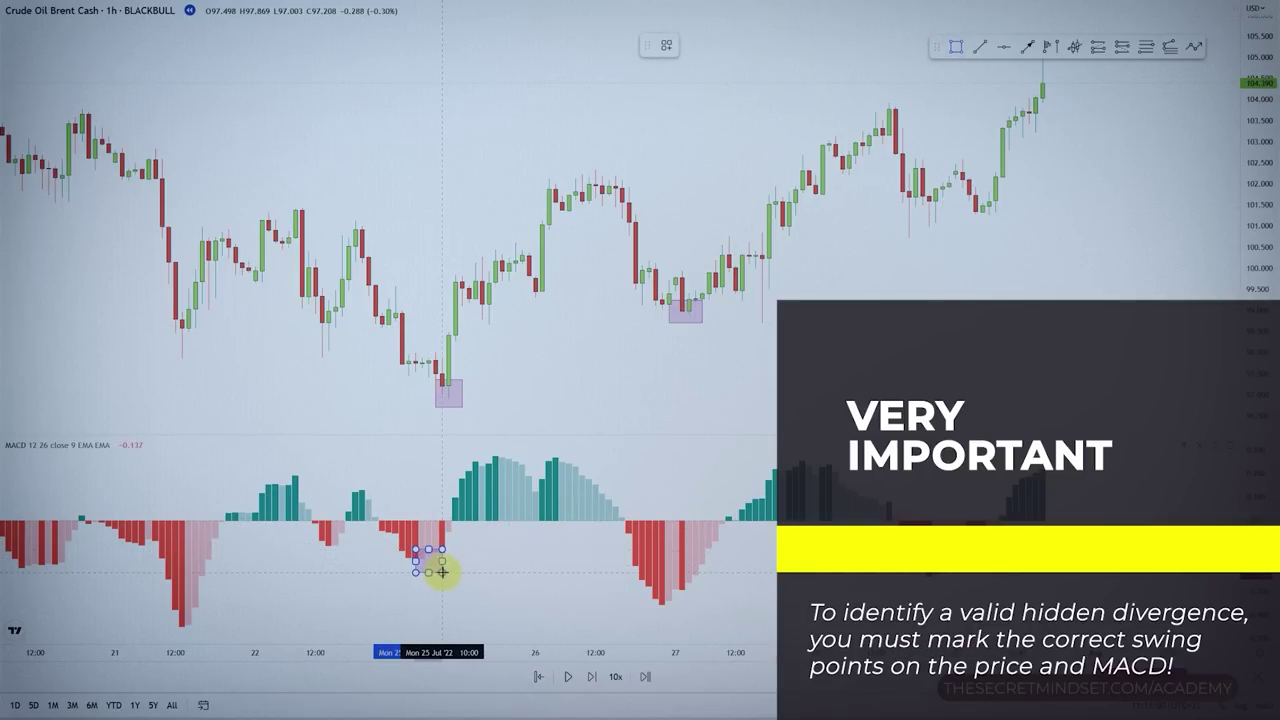
pyautogui.click(894, 86)
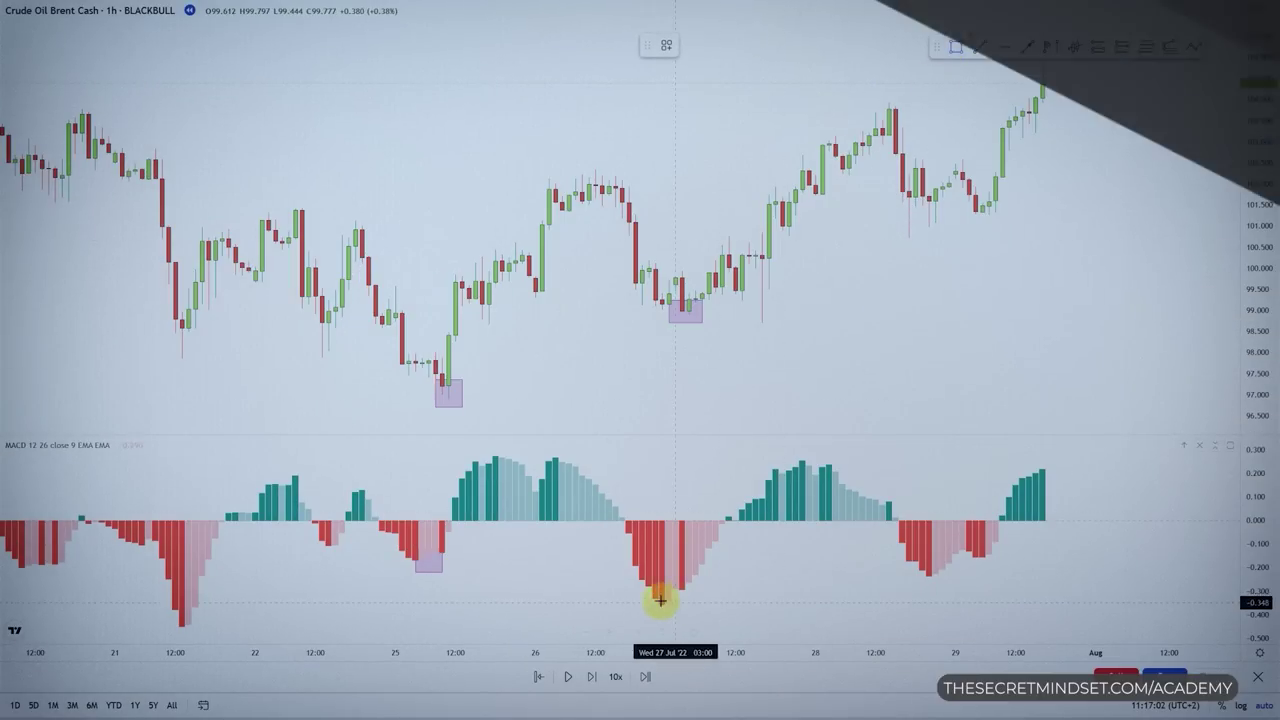
pyautogui.moveTo(643, 592); pyautogui.dragTo(682, 615)
pyautogui.click(1050, 345)
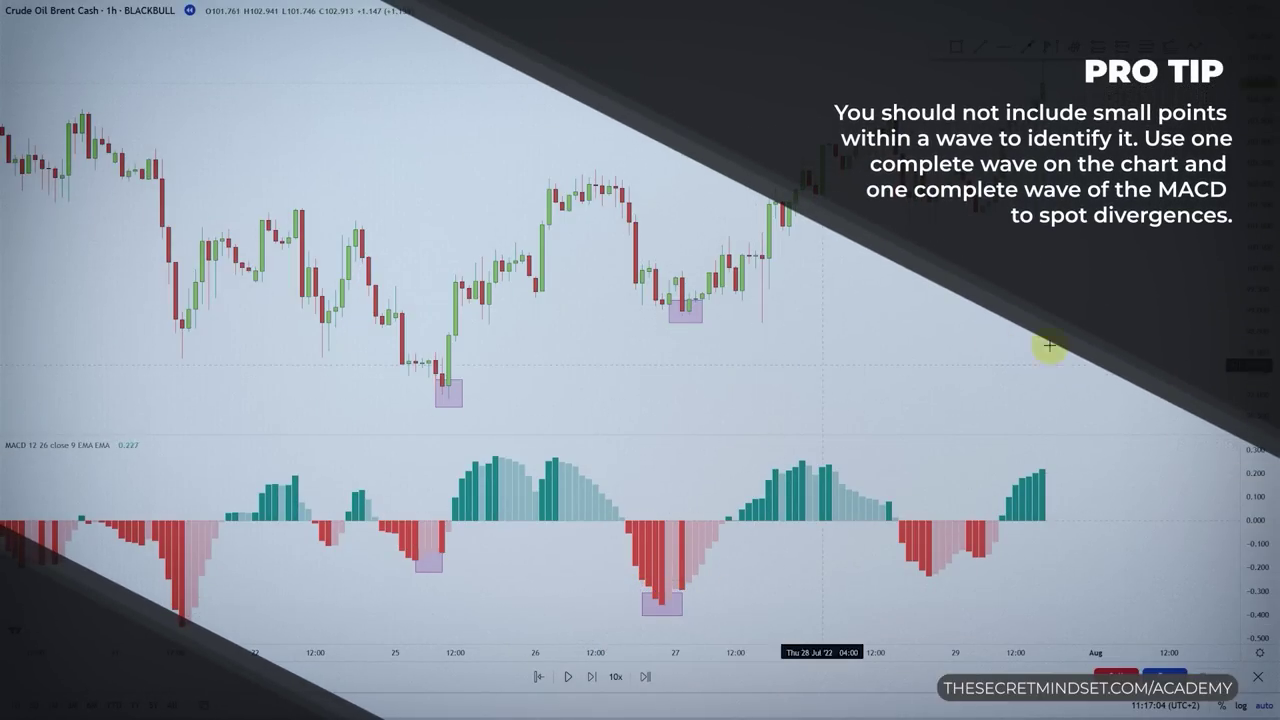
pyautogui.moveTo(1002, 345); pyautogui.dragTo(980, 323)
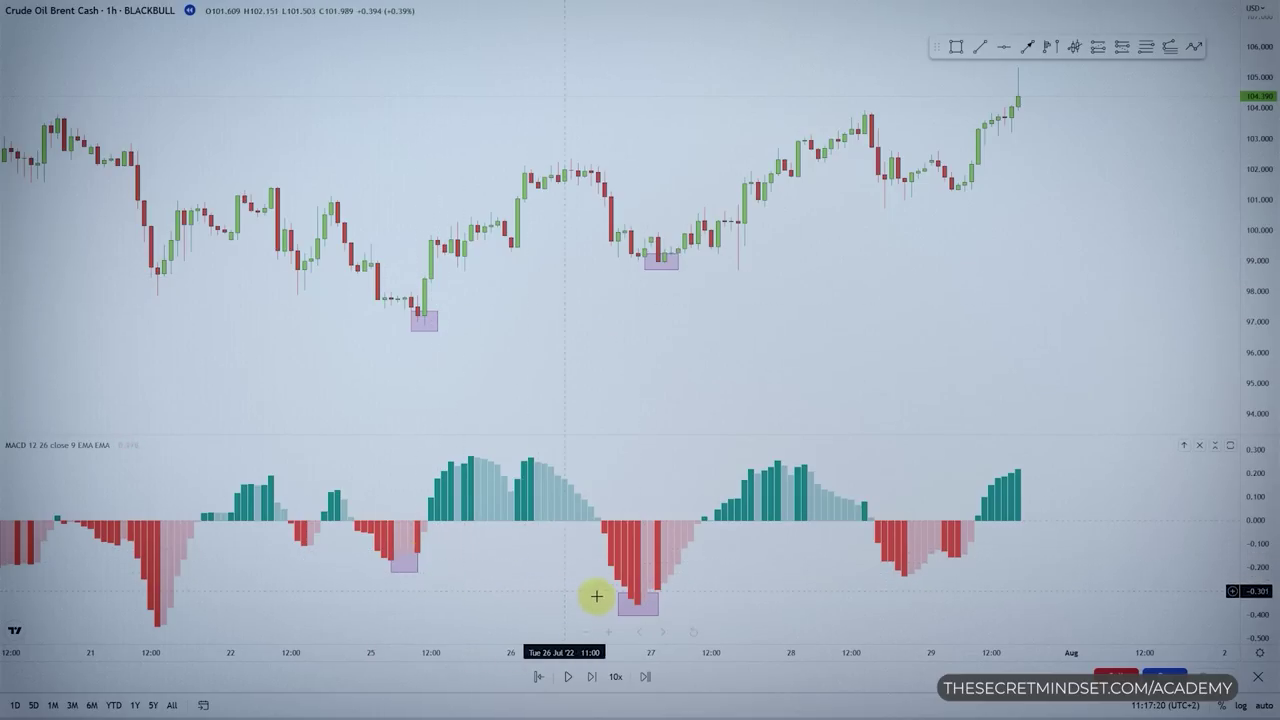
pyautogui.click(652, 612)
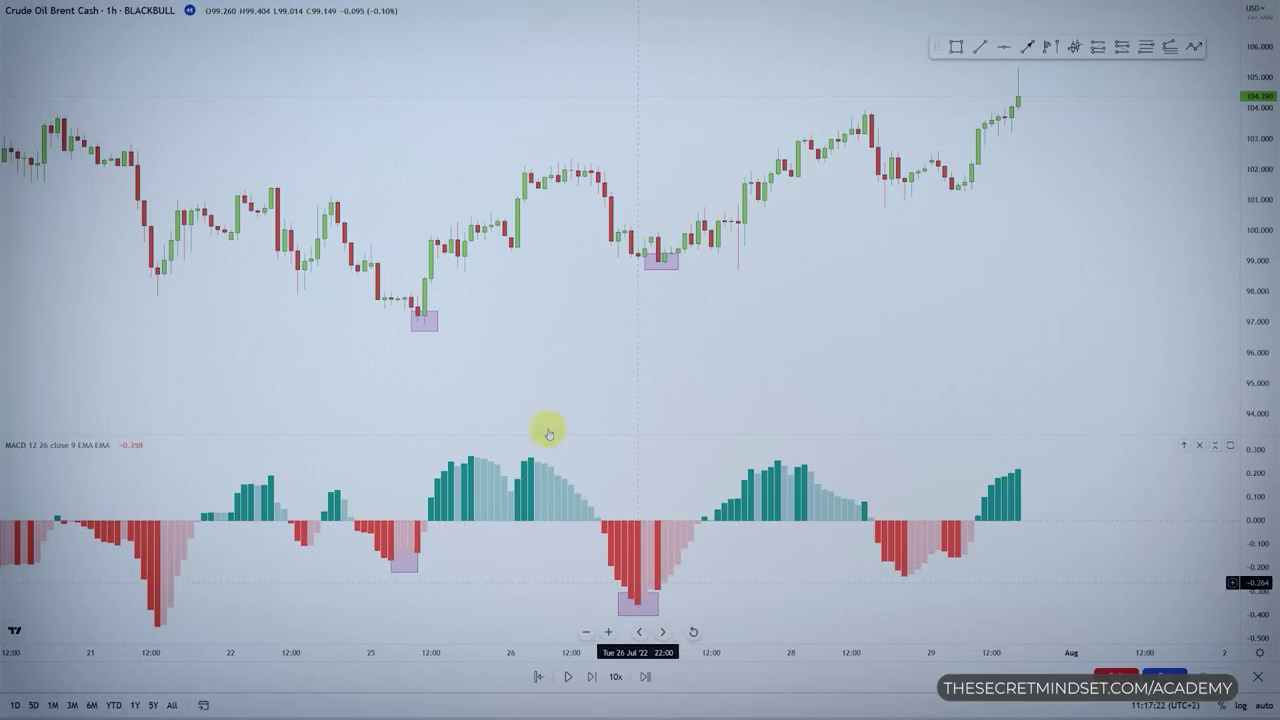